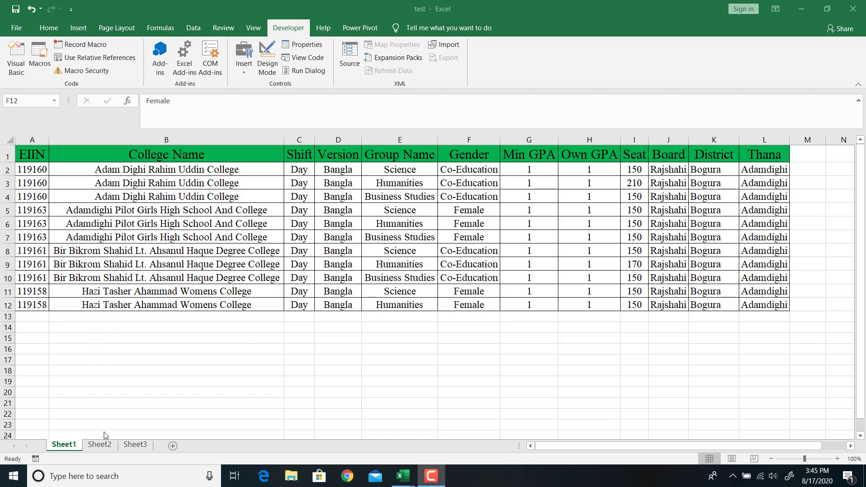
- Browse the sheets, highlight Sheet1's last filled row 12 and column L, then show Sheet2
left_click(103, 446)
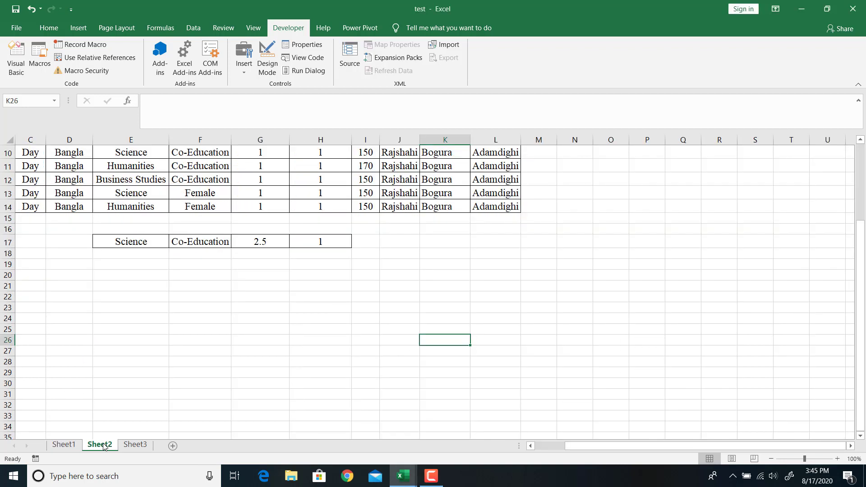
left_click(136, 445)
left_click(63, 445)
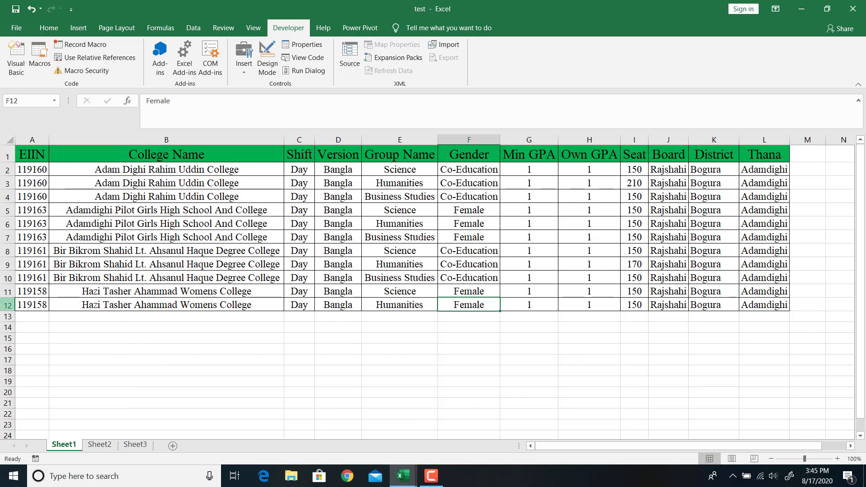
left_click(3, 306)
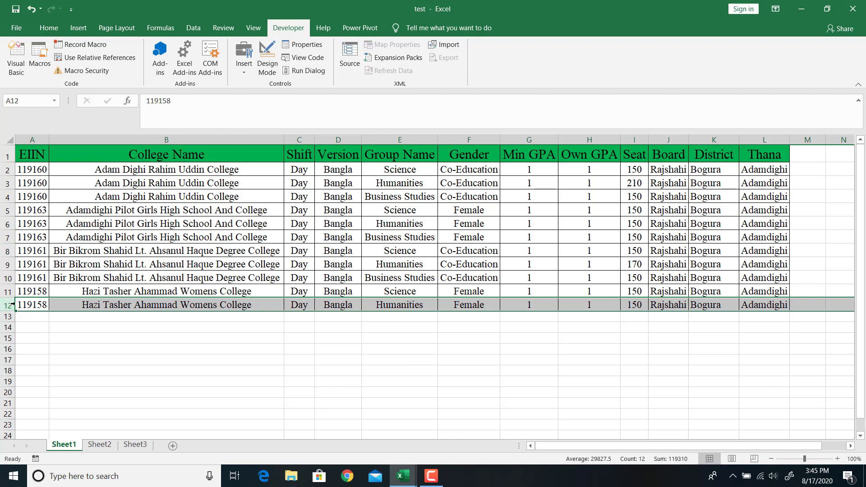
left_click(778, 135)
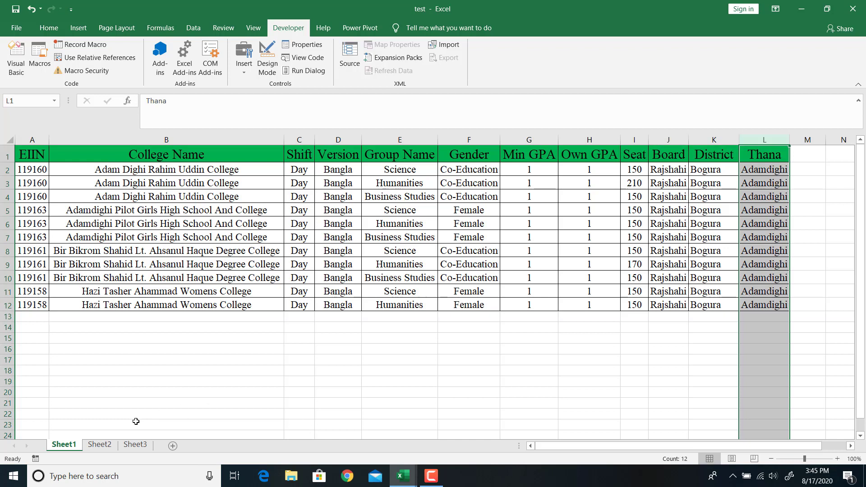
left_click(100, 445)
- Inspect Sheet2's empty rows 8, 9 and 16 and the summary row 17 cells
scroll(190, 337, "up", 3)
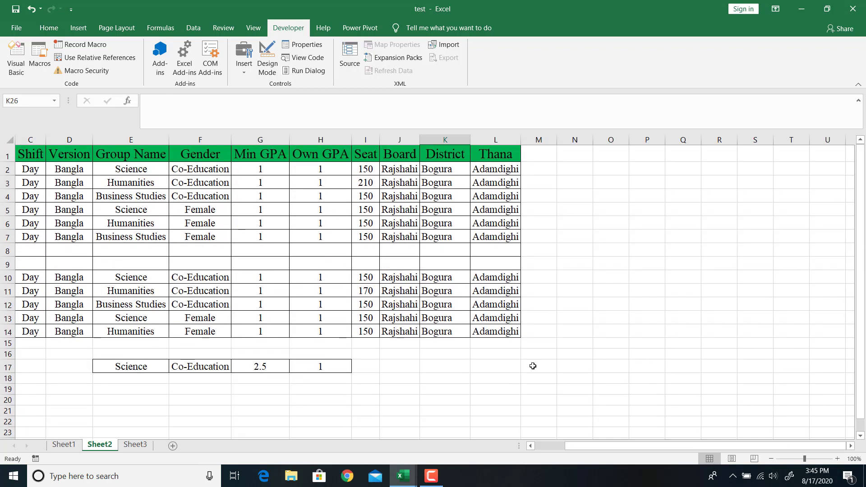
left_click_drag(681, 446, 587, 454)
left_click(7, 278)
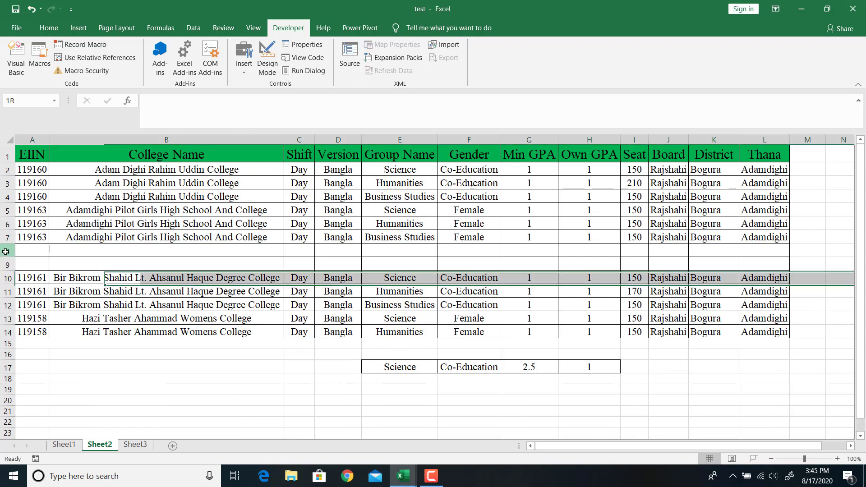
left_click(5, 251)
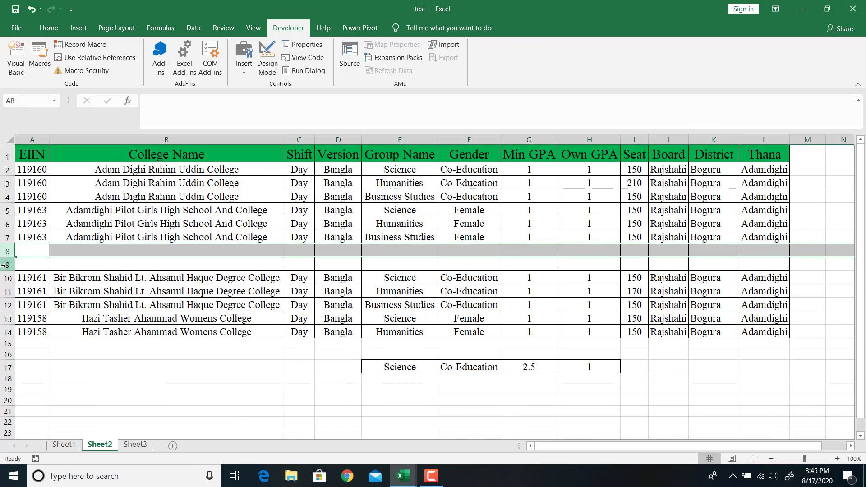
left_click(5, 264)
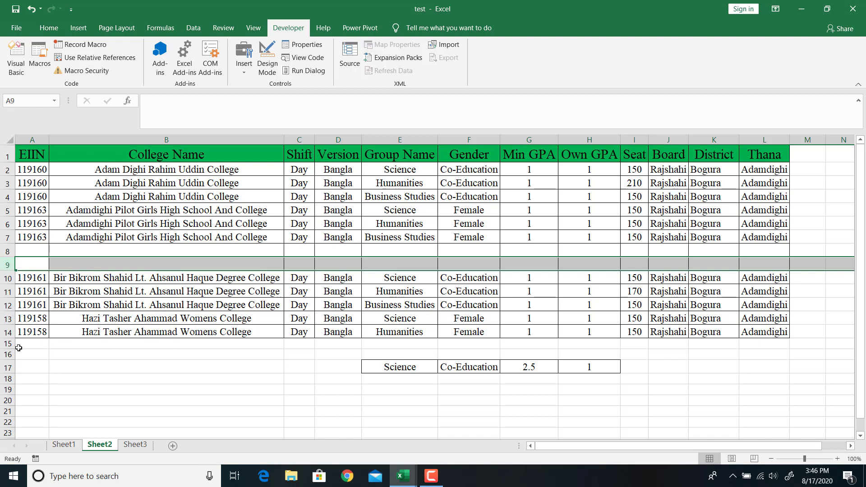
left_click(5, 344)
left_click(4, 354)
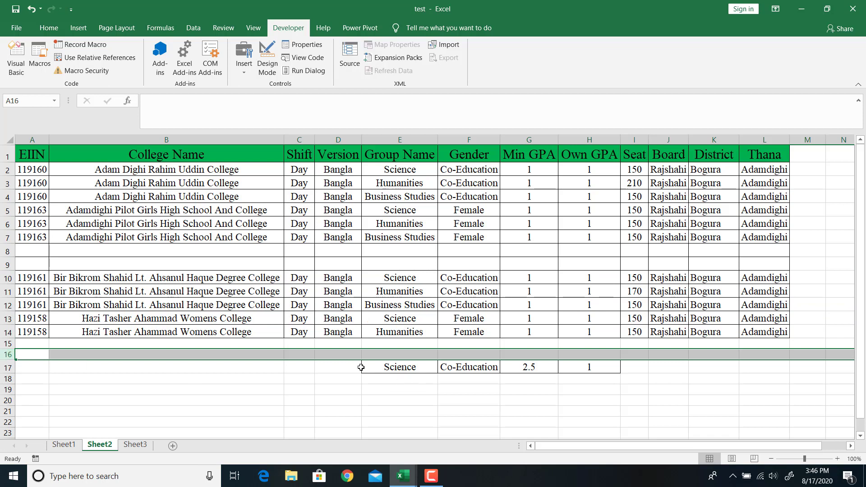
left_click(216, 367)
left_click(304, 369)
left_click(350, 370)
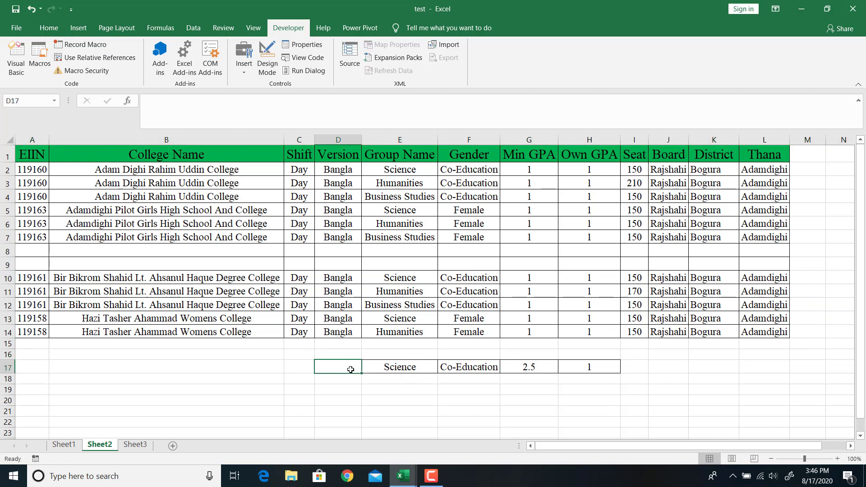
- Enter 300 in cell N8
left_click(845, 252)
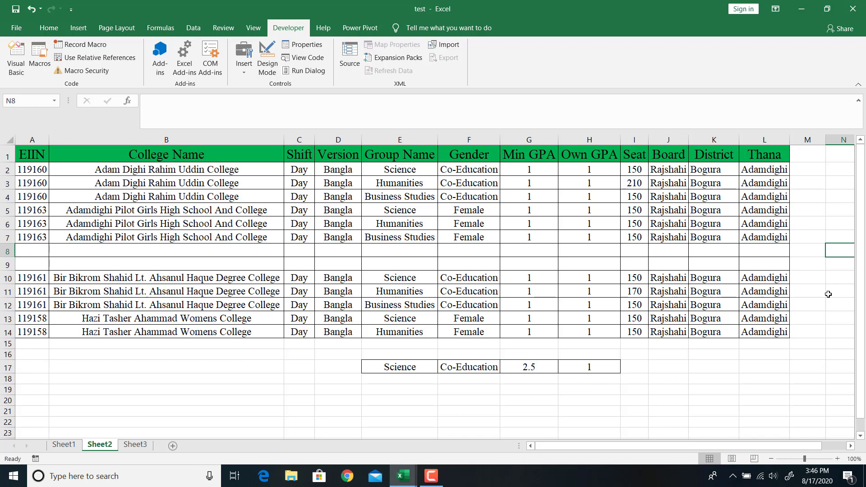
type("300")
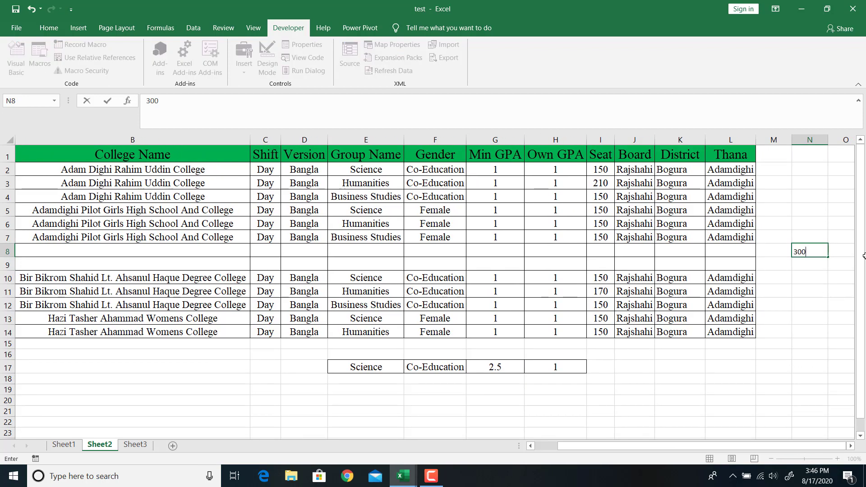
key("Return")
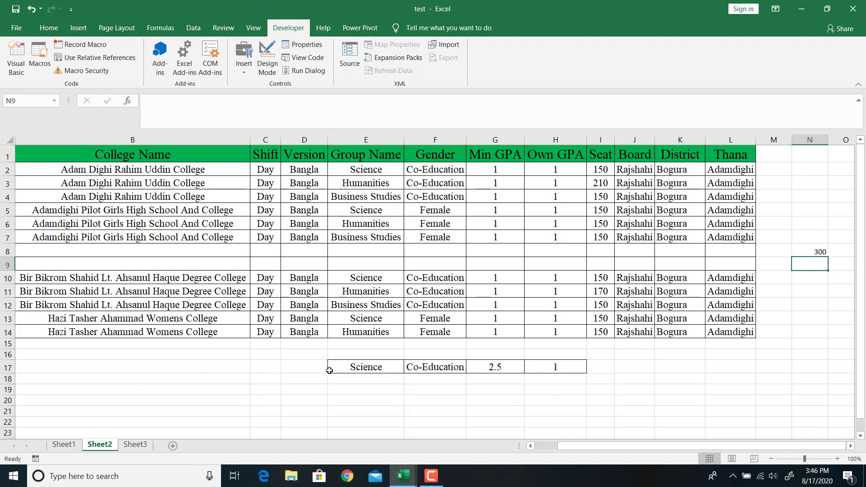
- Highlight summary row 17 and column N holding 300, then display Sheet3
left_click(8, 367)
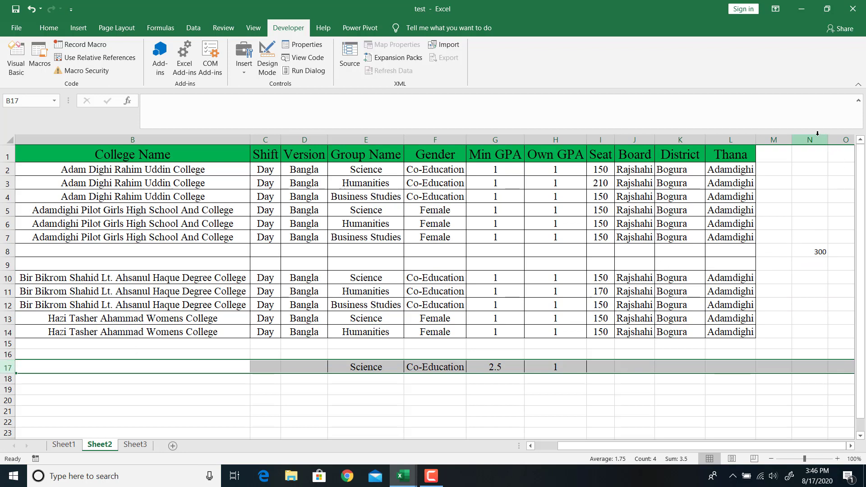
left_click(817, 134)
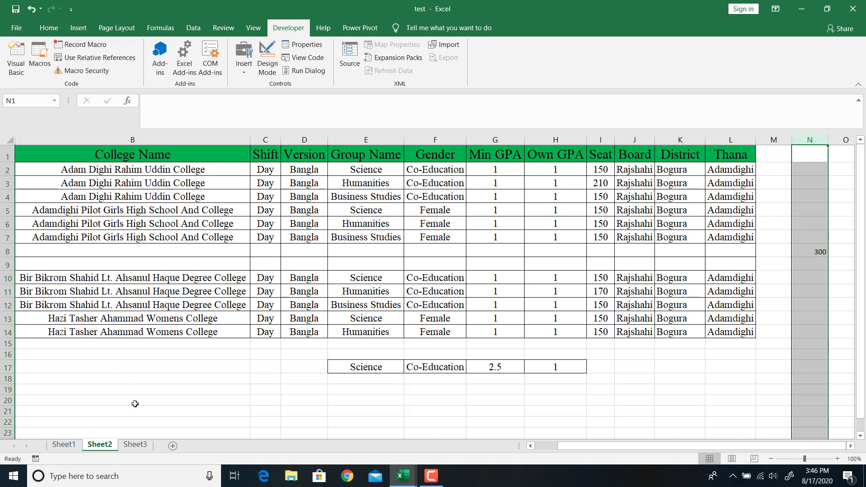
left_click(137, 444)
scroll(224, 360, "up", 3)
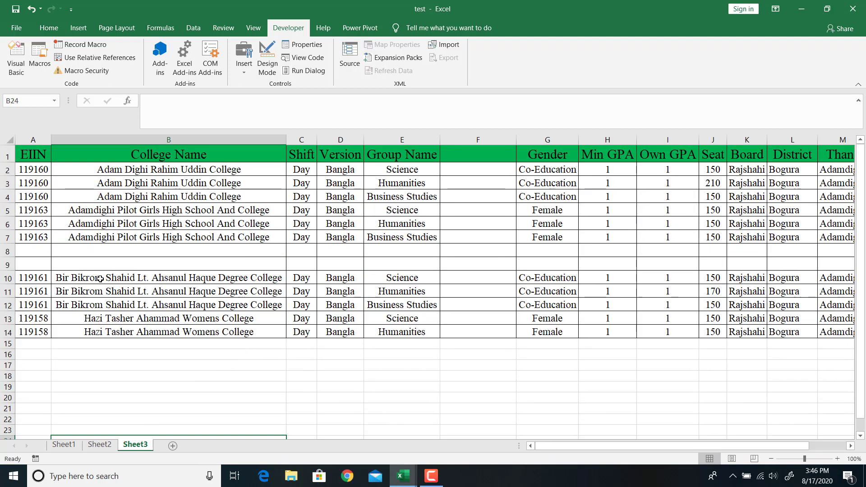
- On Sheet3, highlight empty column F, last row 14 and column Q with the SEAT entry
left_click(506, 135)
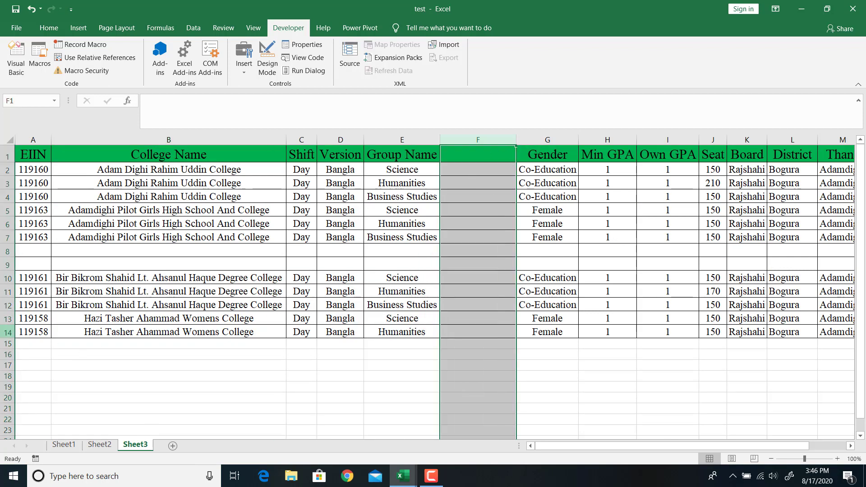
left_click(8, 331)
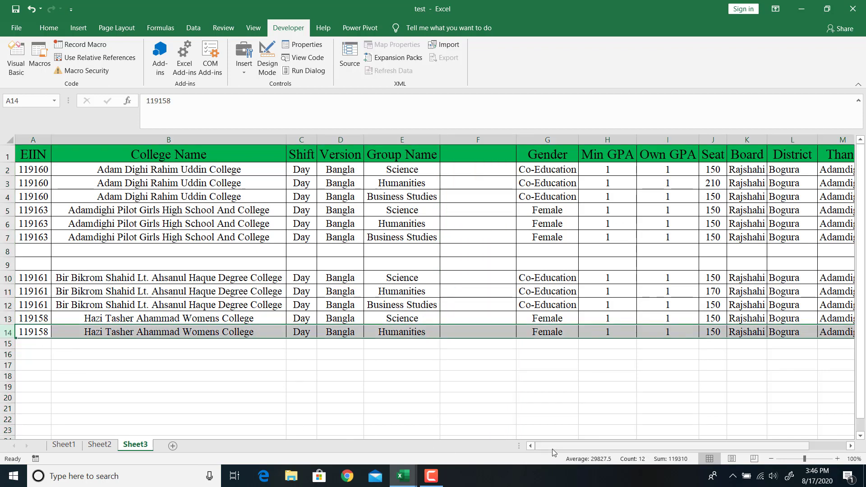
left_click_drag(552, 448, 586, 446)
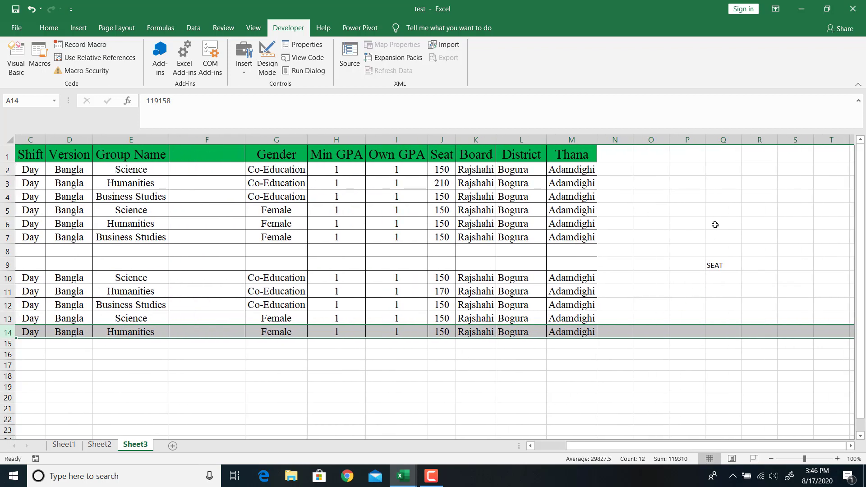
left_click(732, 143)
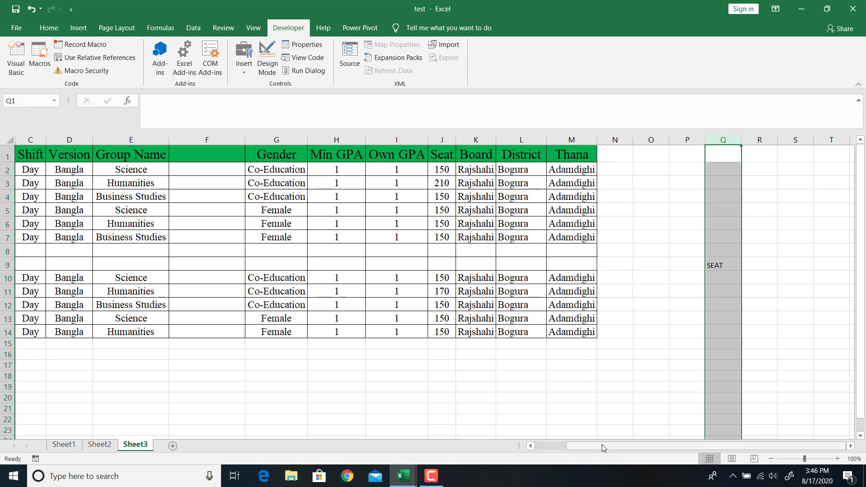
left_click_drag(604, 447, 572, 448)
- Return to Sheet1 and check the empty cells H13 and B13 below the data
left_click(69, 446)
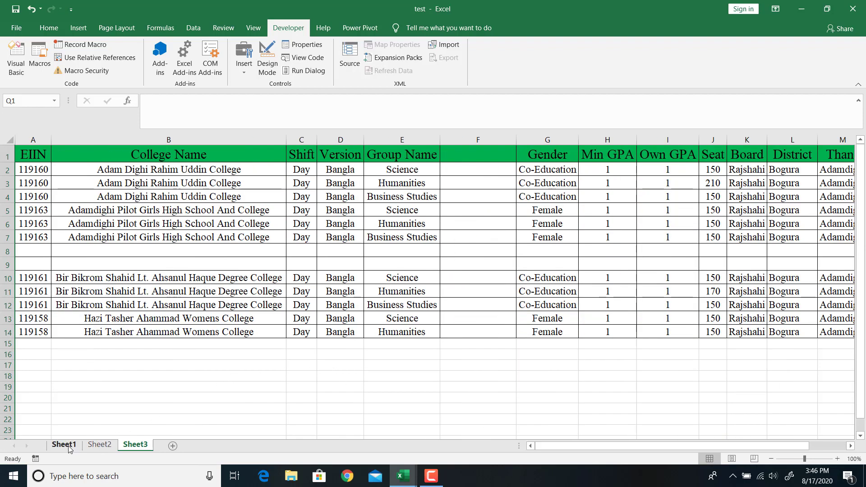
key("ctrl+shift+m")
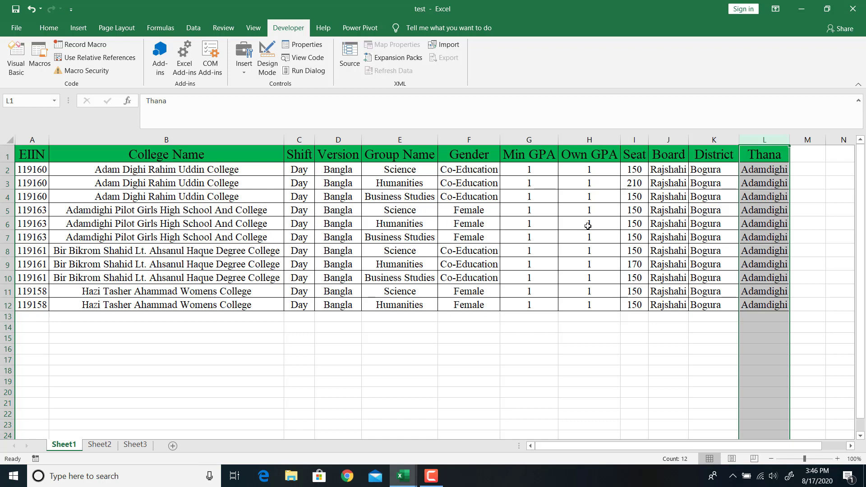
left_click(561, 316)
left_click(271, 321)
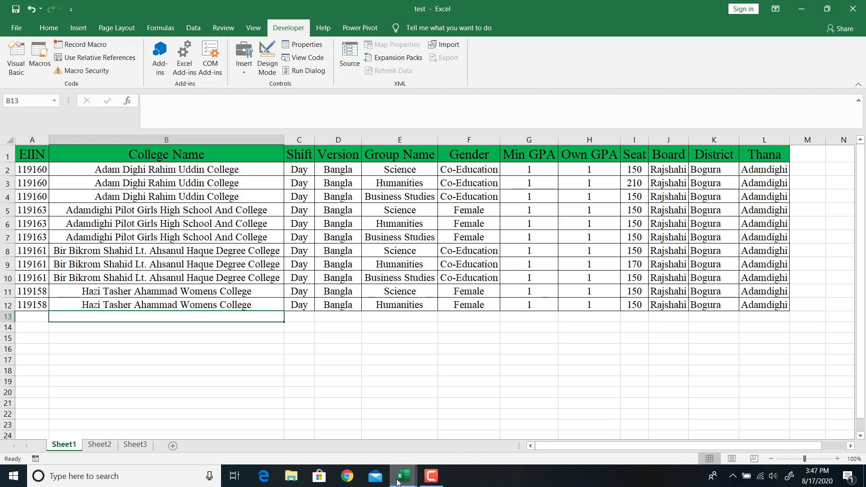
- Run the consolidate macro from Module1 on Sheet1 and dismiss its three row 12, column 12 results
mouse_move(401, 475)
left_click(479, 424)
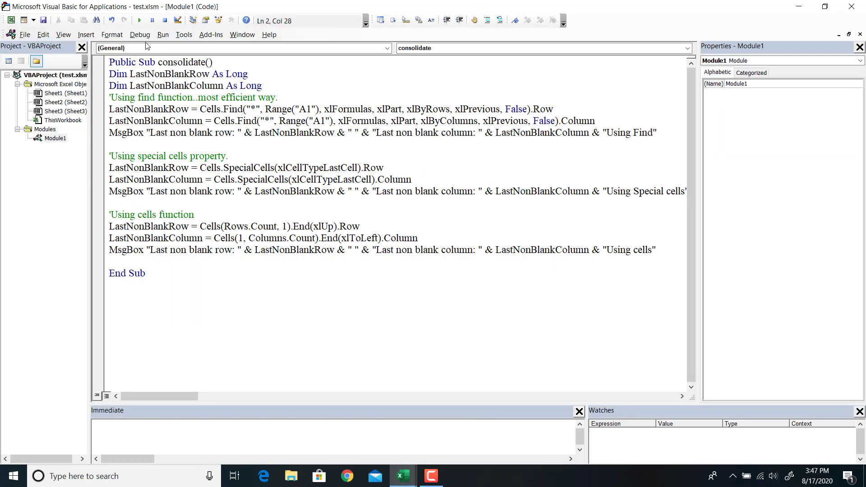
left_click(825, 6)
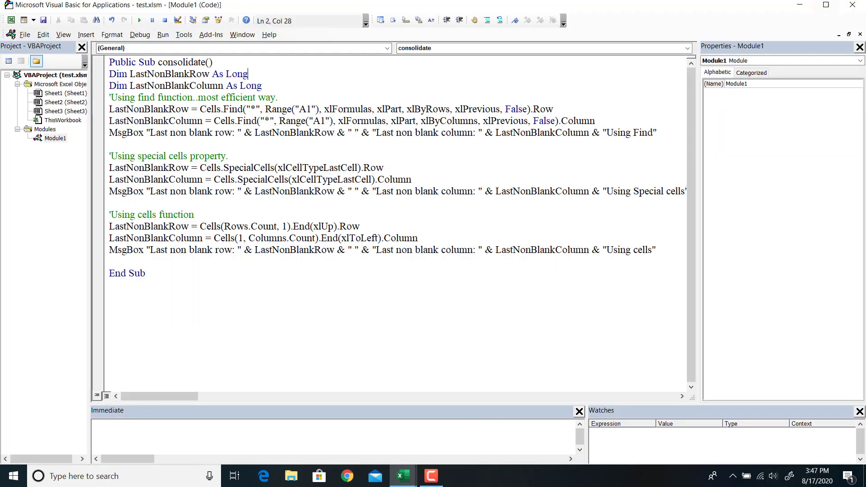
left_click(5, 104)
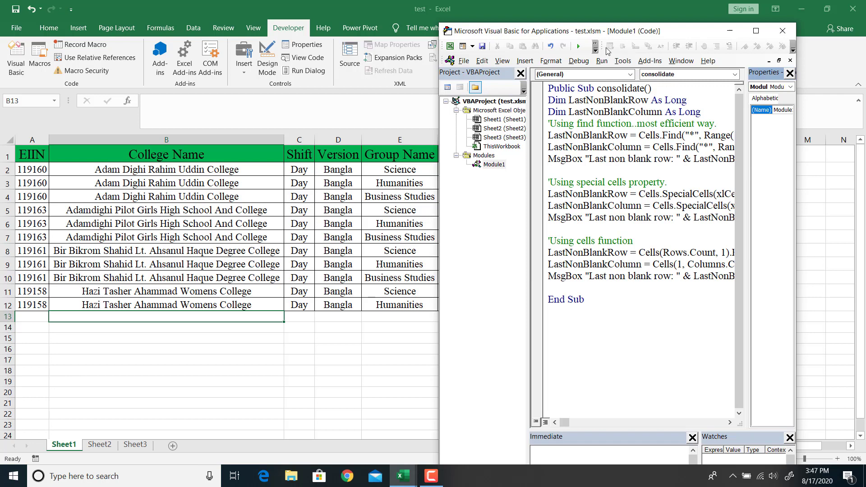
left_click(578, 46)
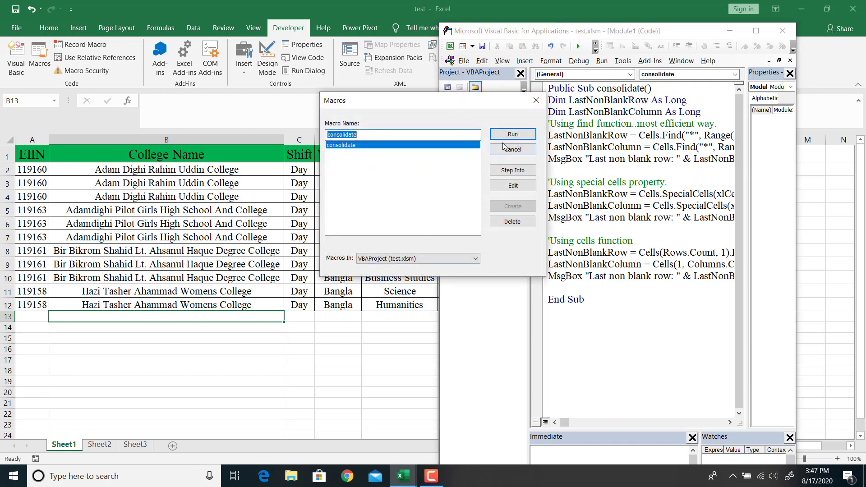
left_click(505, 135)
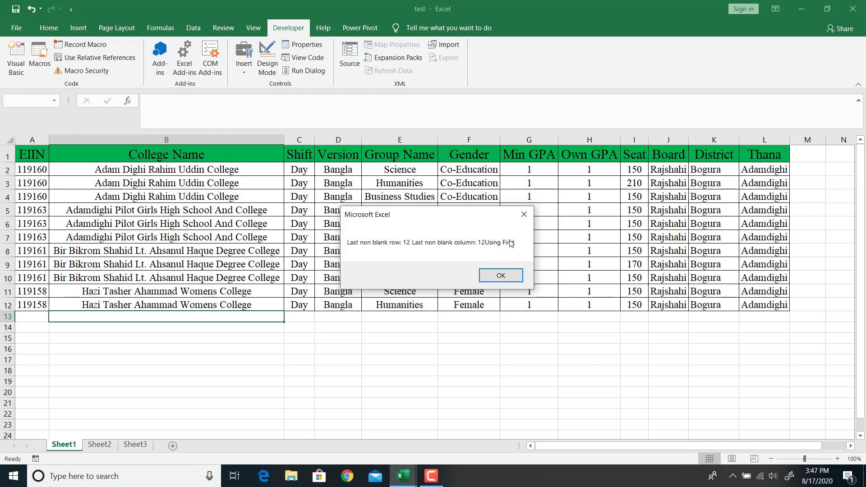
left_click(503, 274)
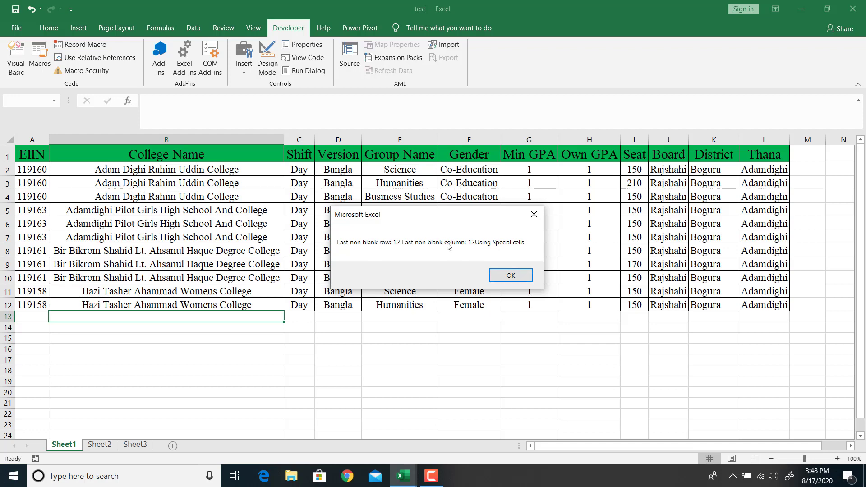
left_click(524, 277)
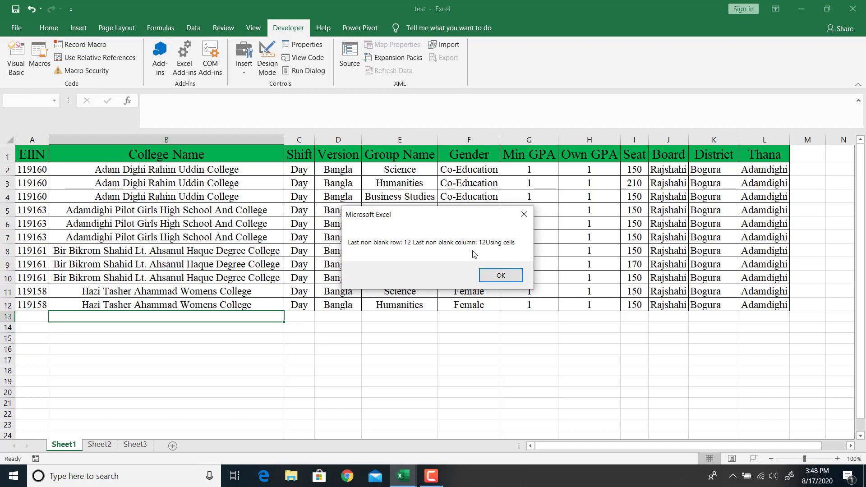
left_click(501, 276)
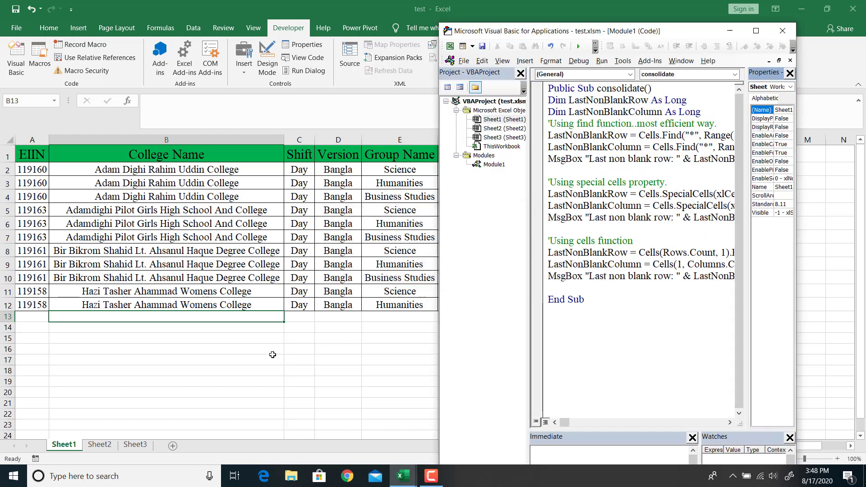
- Run the macro on Sheet2: Find and SpecialCells give row 17, column 14; Cells gives row 14, column 12
left_click(92, 446)
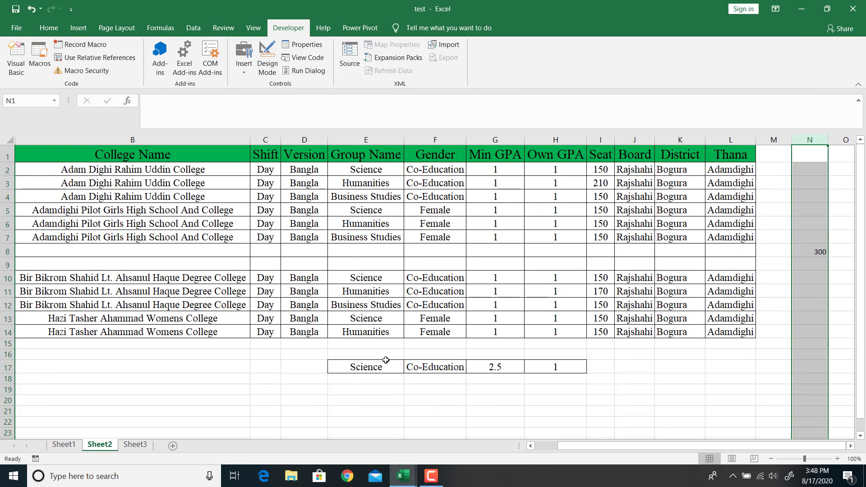
mouse_move(400, 475)
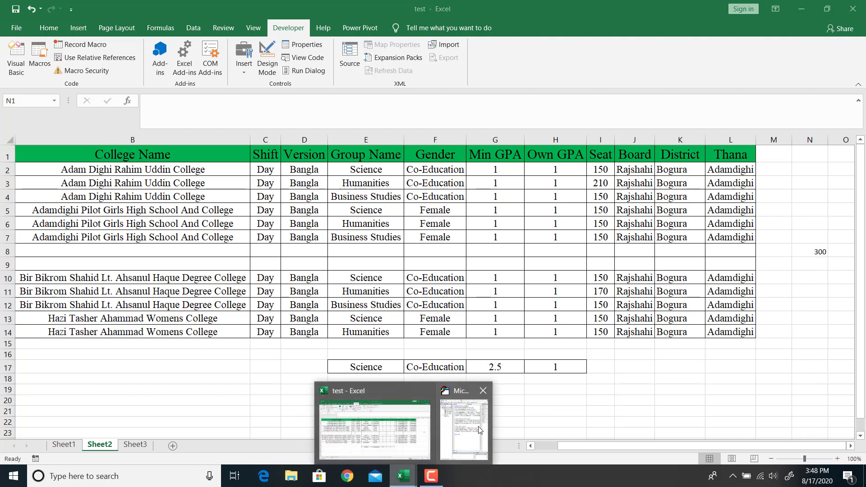
left_click(479, 428)
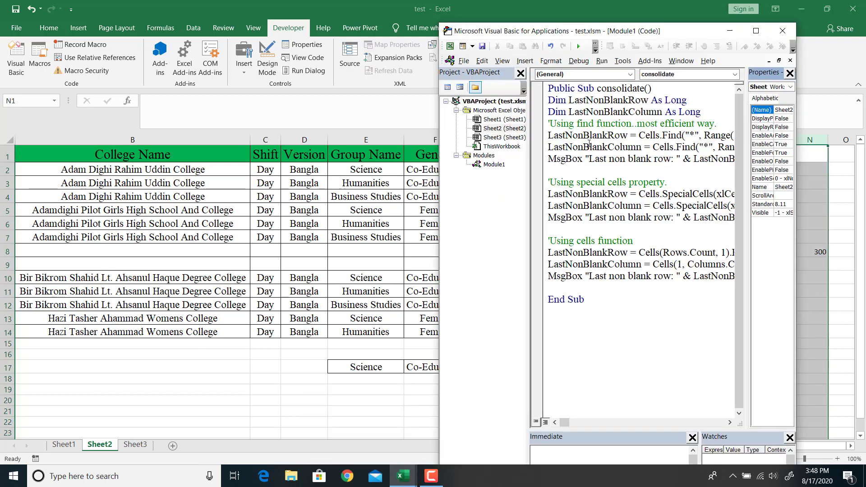
left_click(578, 46)
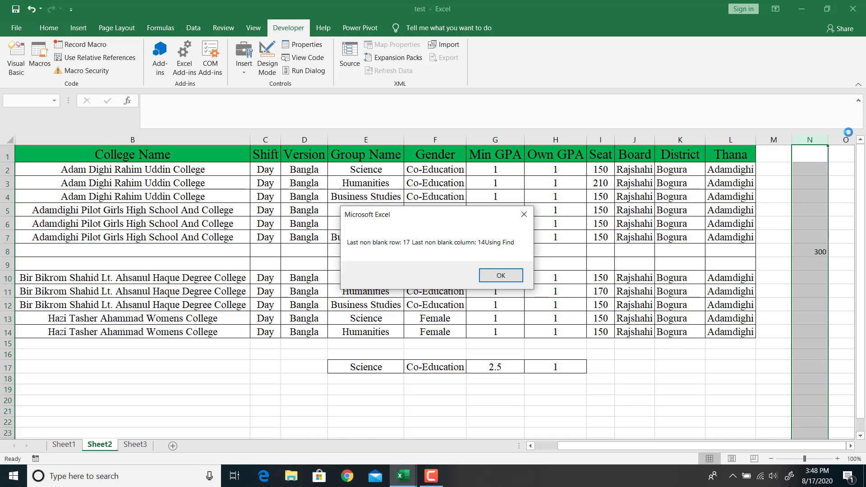
left_click(498, 277)
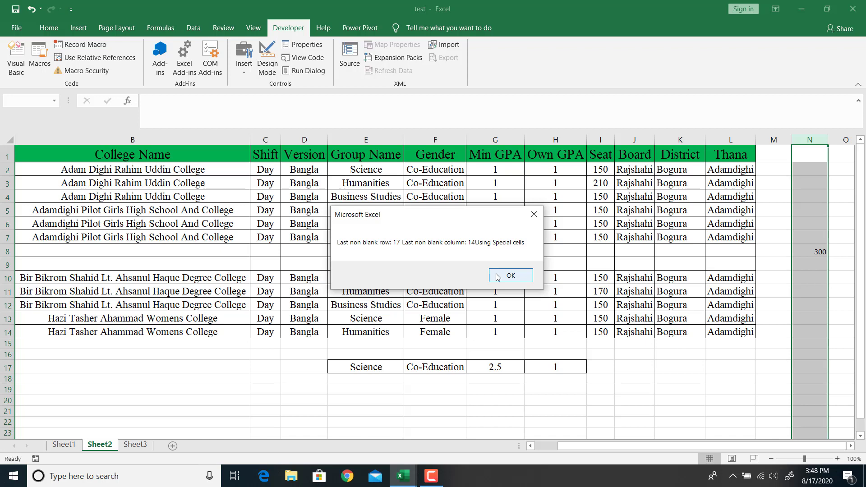
left_click(498, 275)
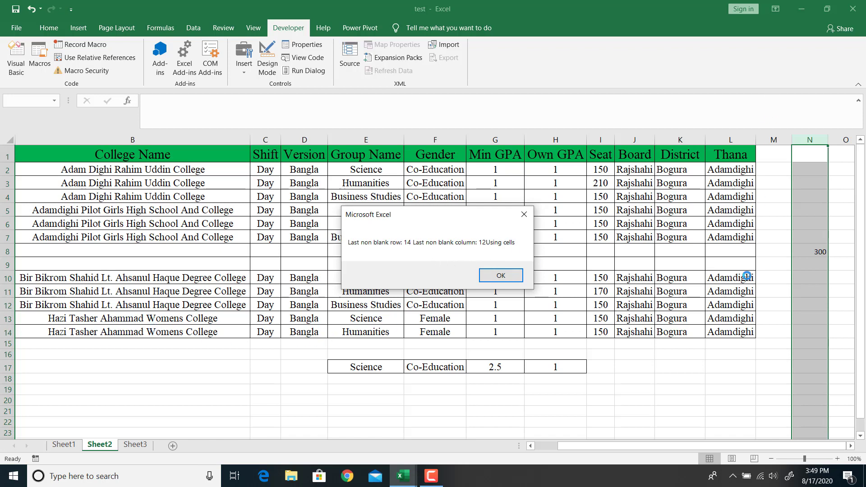
left_click(498, 275)
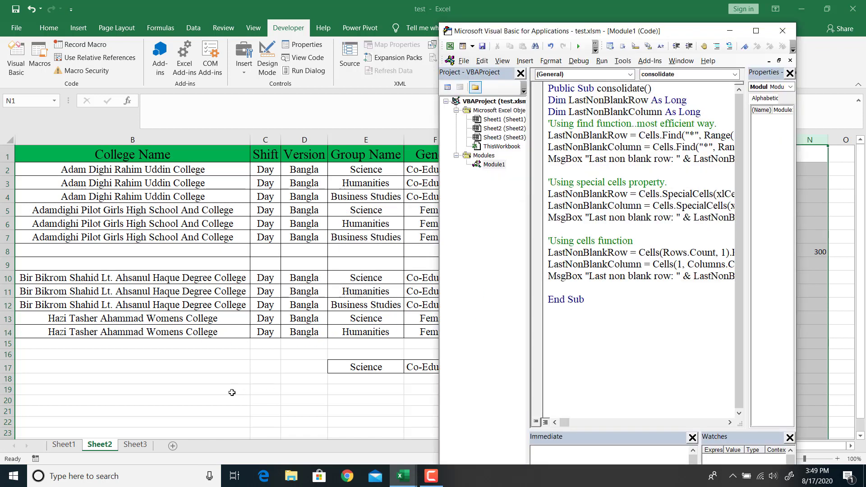
- Run the macro on Sheet3, getting column 17 from Find and SpecialCells but 13 from Cells
left_click(137, 444)
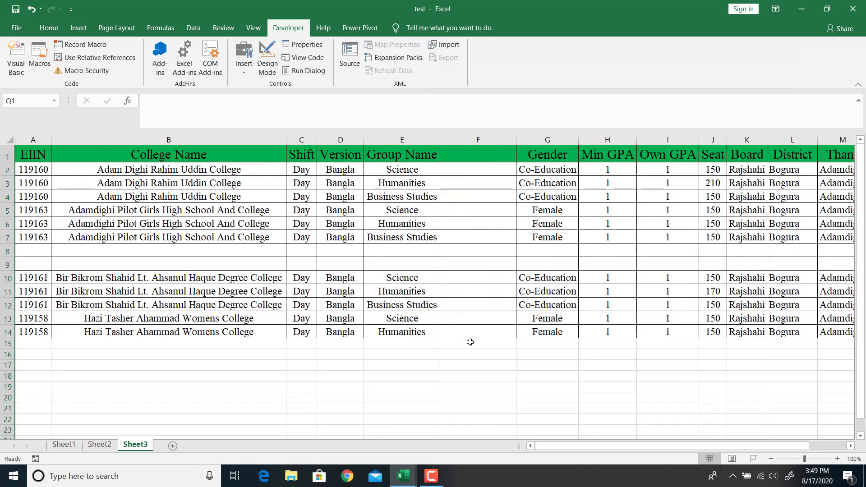
mouse_move(399, 476)
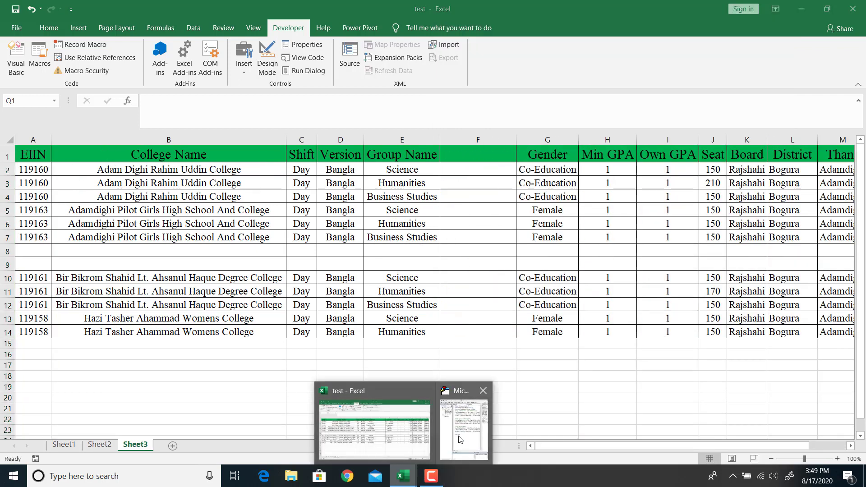
left_click(479, 401)
left_click(578, 45)
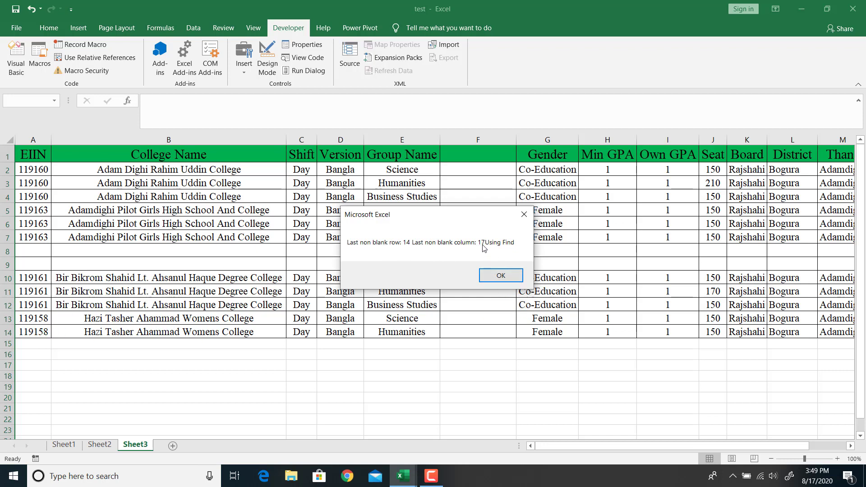
left_click(493, 274)
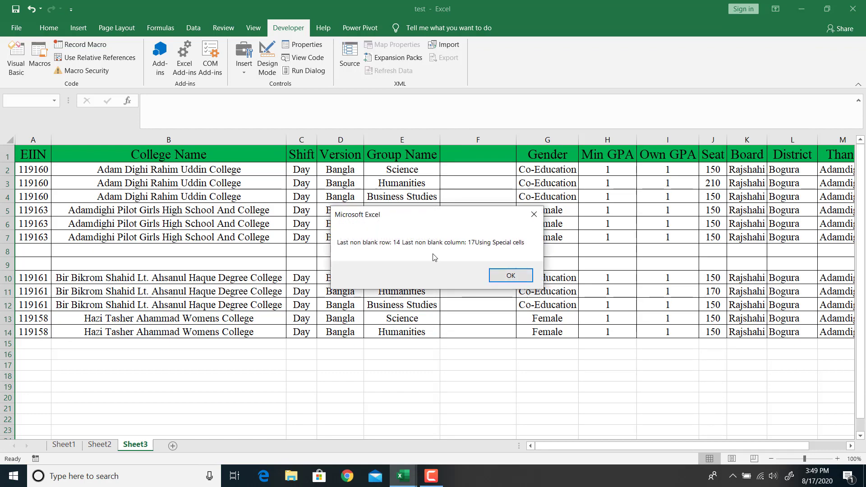
left_click(515, 278)
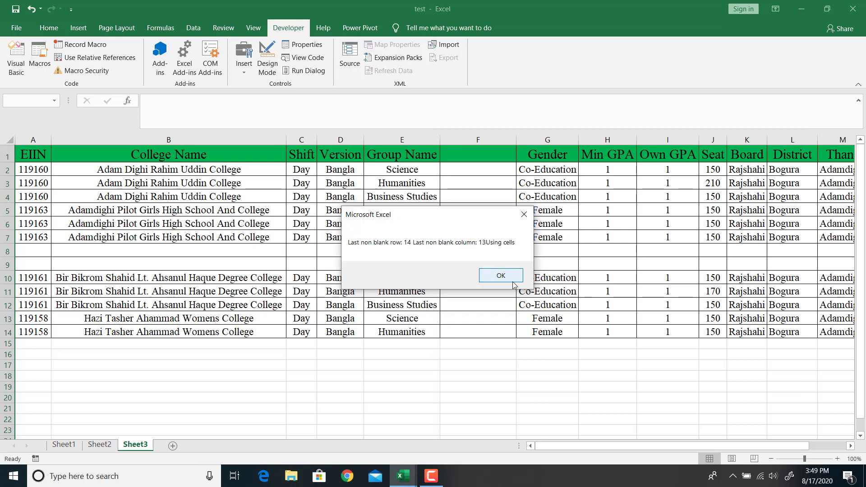
left_click(513, 276)
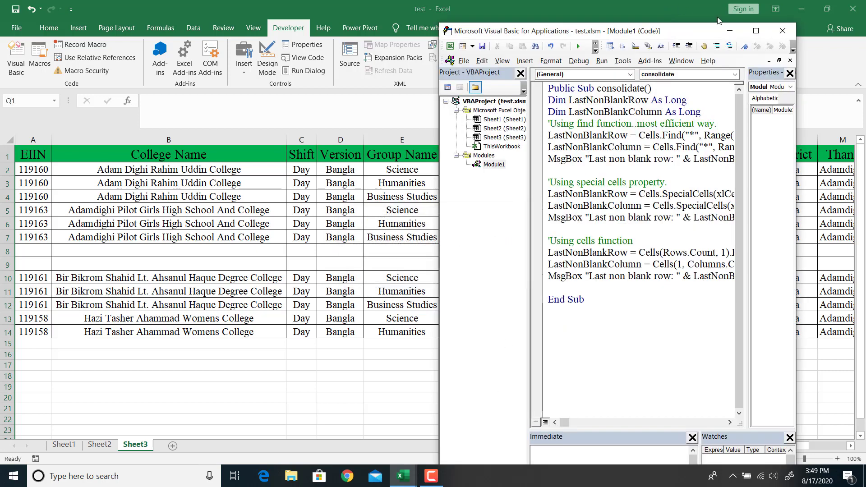
left_click(729, 30)
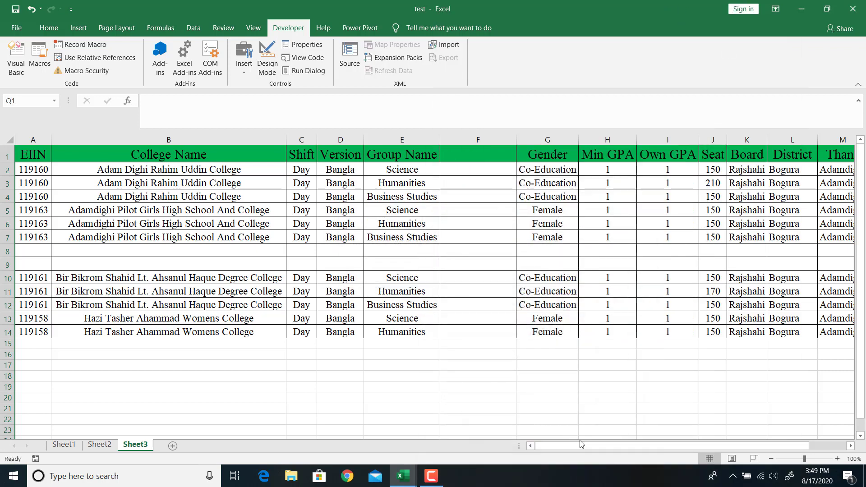
- Delete the stray SEAT entry from cell Q9 on Sheet3
left_click_drag(584, 446, 614, 446)
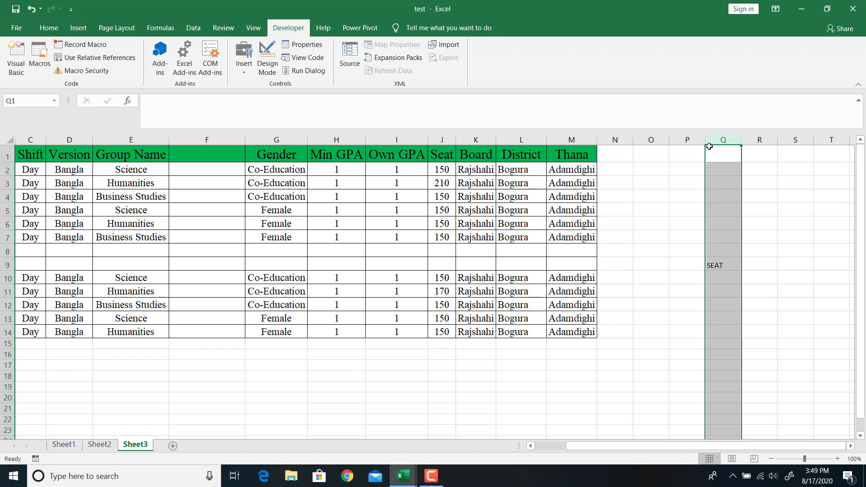
left_click(719, 269)
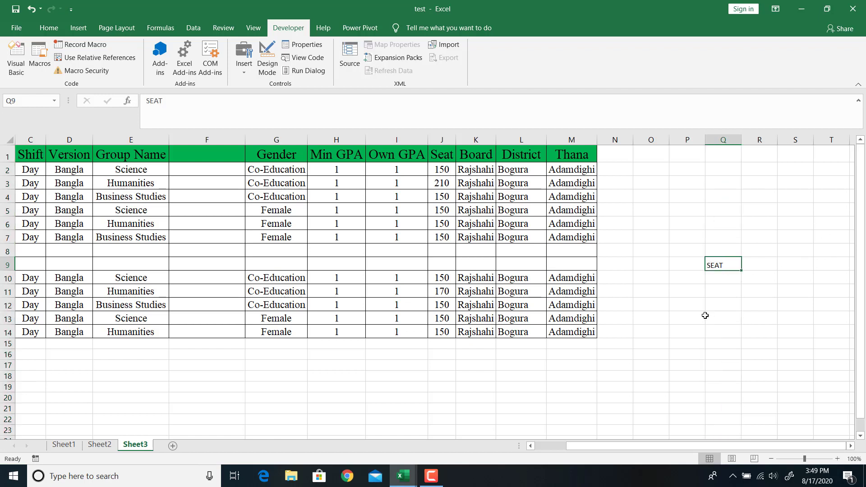
key("Delete")
left_click(617, 265)
mouse_move(402, 476)
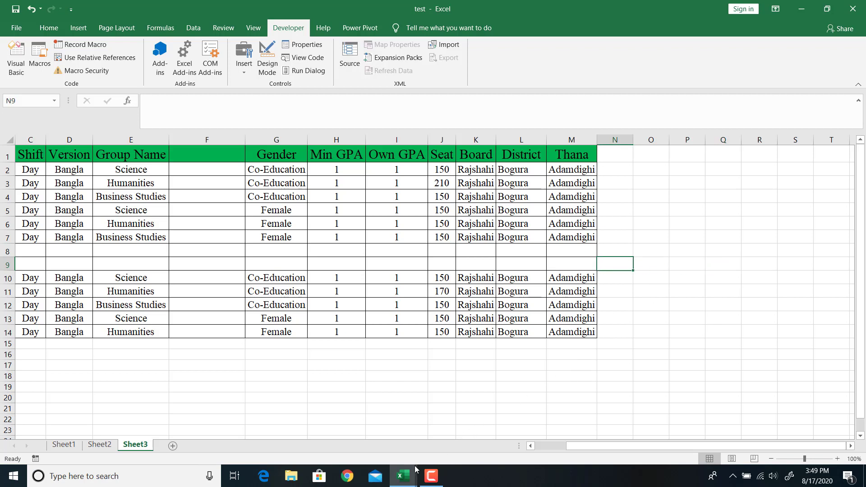
- Rerun the macro on Sheet3 after clearing Q9 and dismiss its Find, SpecialCells and Cells results
left_click(447, 454)
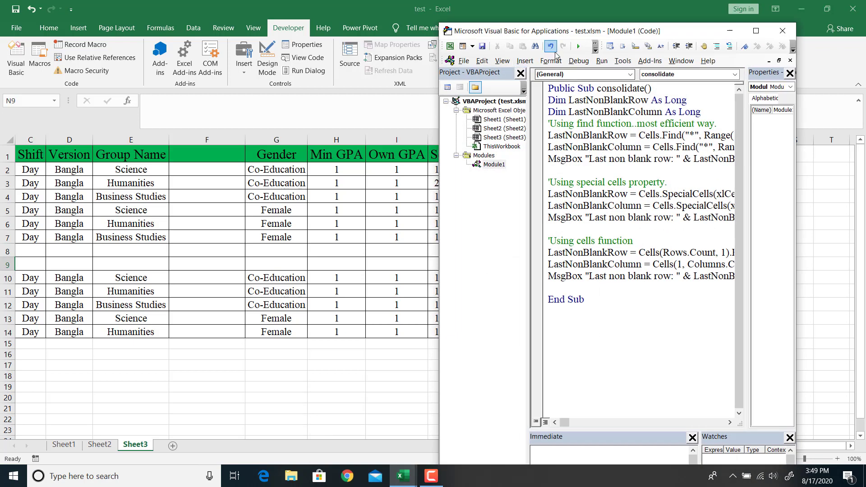
left_click(578, 46)
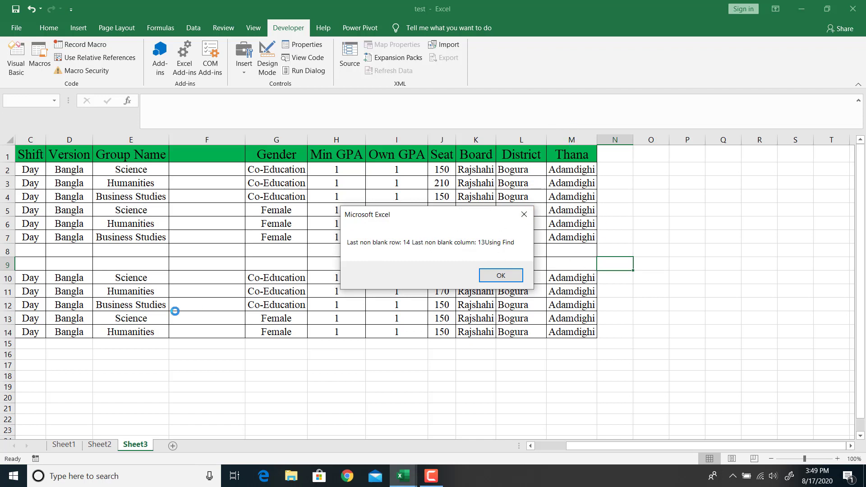
left_click(500, 275)
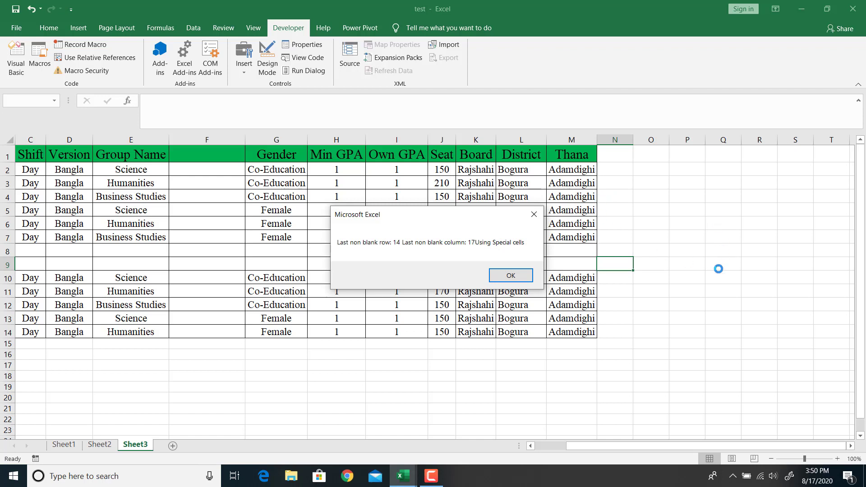
left_click(519, 276)
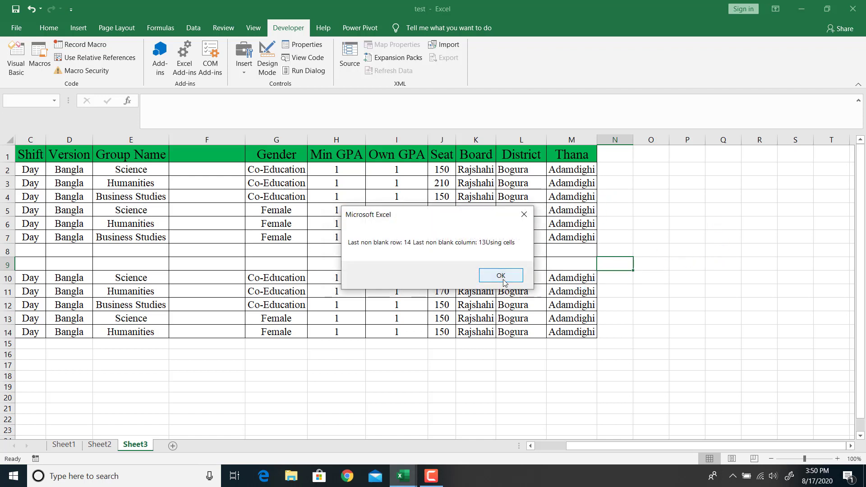
left_click(503, 281)
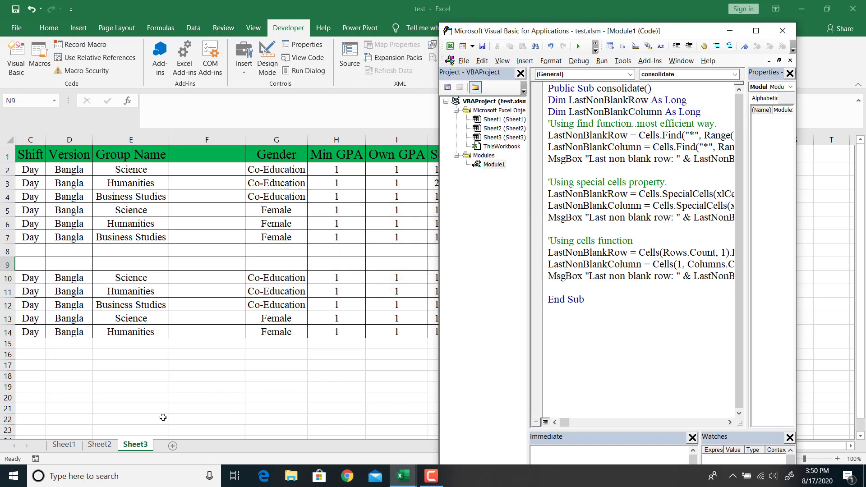
- Return to Sheet1, select the EIIN heading cell A1, and bring the VBA editor forward
left_click(72, 446)
left_click(72, 445)
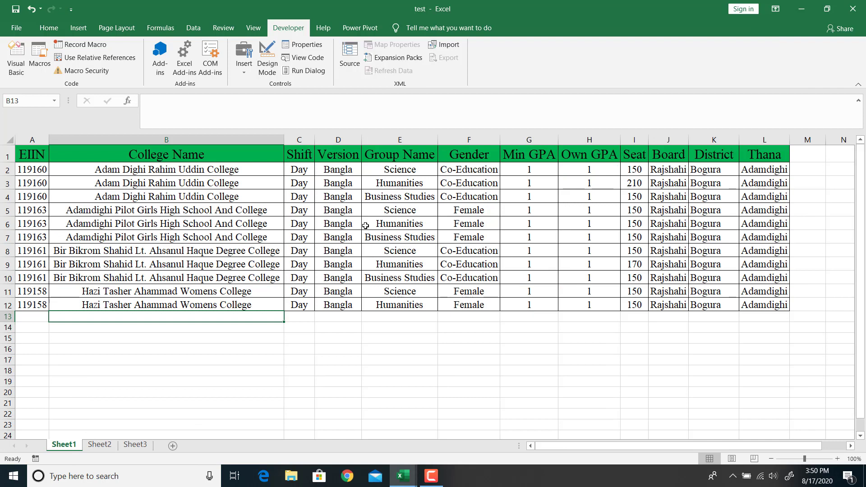
left_click(46, 157)
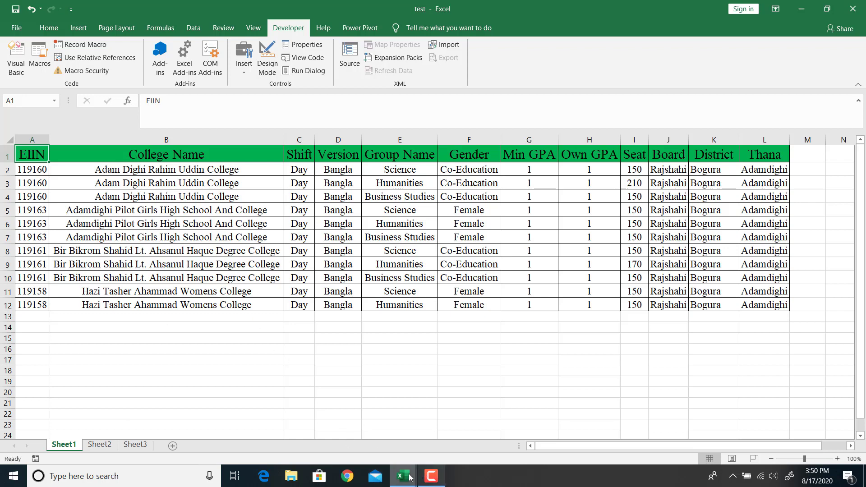
mouse_move(401, 476)
left_click(458, 442)
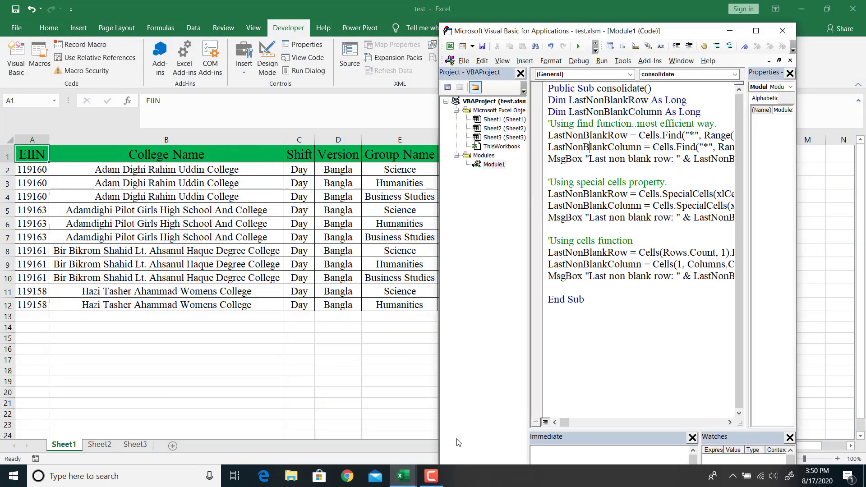
- Maximize the editor and delete the Find and SpecialCells row/column assignment line pairs
left_click(756, 31)
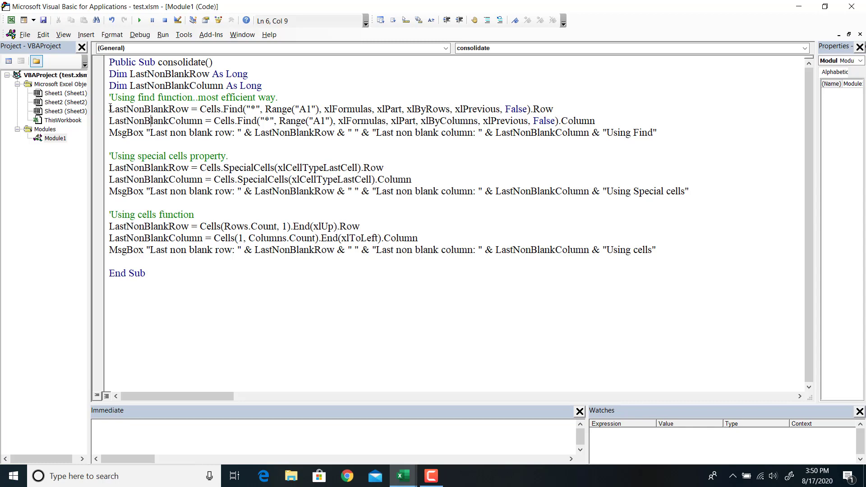
left_click_drag(103, 99, 104, 130)
left_click(108, 110)
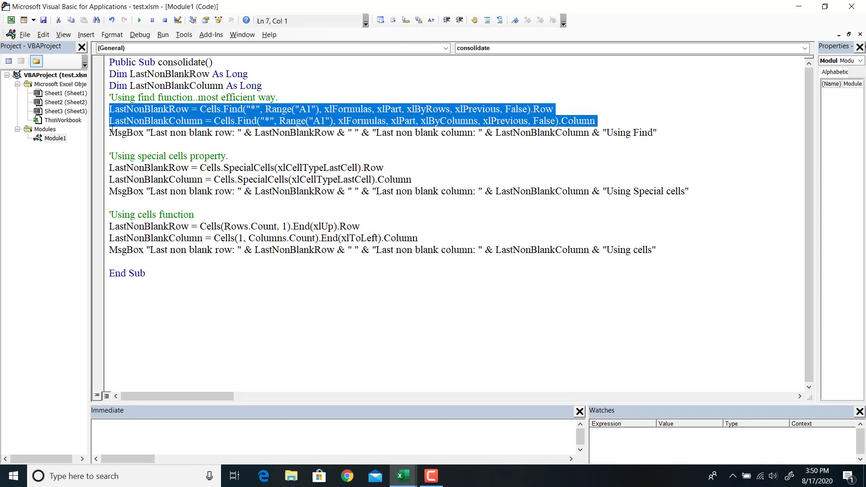
key("Delete")
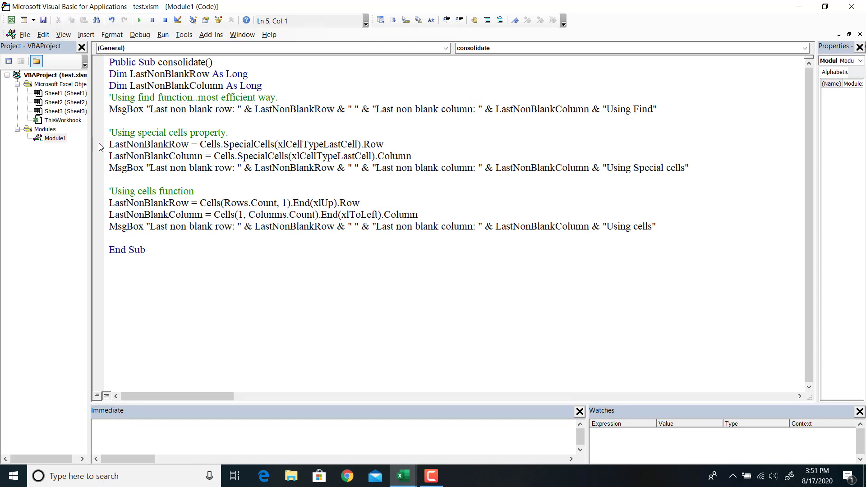
left_click_drag(104, 145, 102, 194)
key("Delete")
key("Delete")
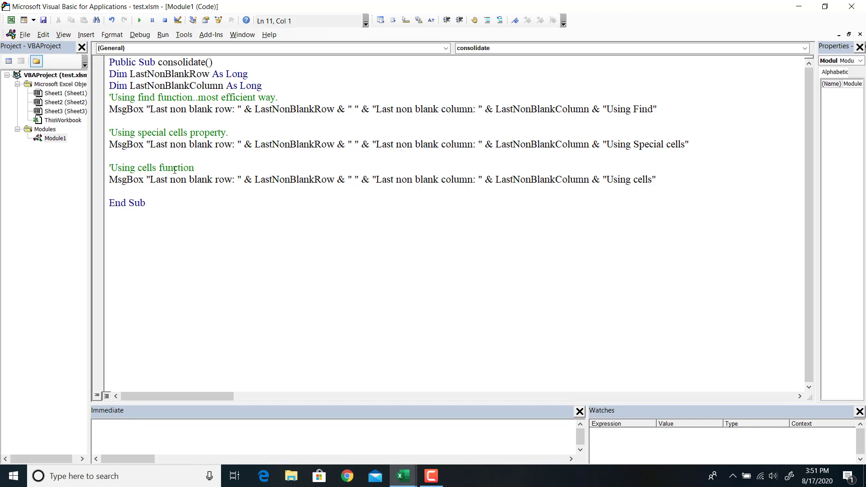
- Write line 12 as LastNonBlankRow = Cells(Rows.Count, 1).End(xlUp).Row before End Sub
left_click(677, 187)
type("L")
key("ctrl+space")
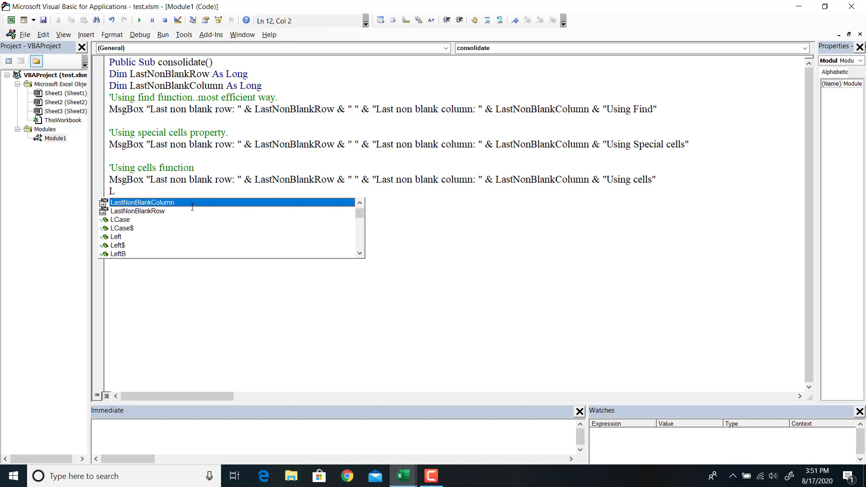
double_click(149, 211)
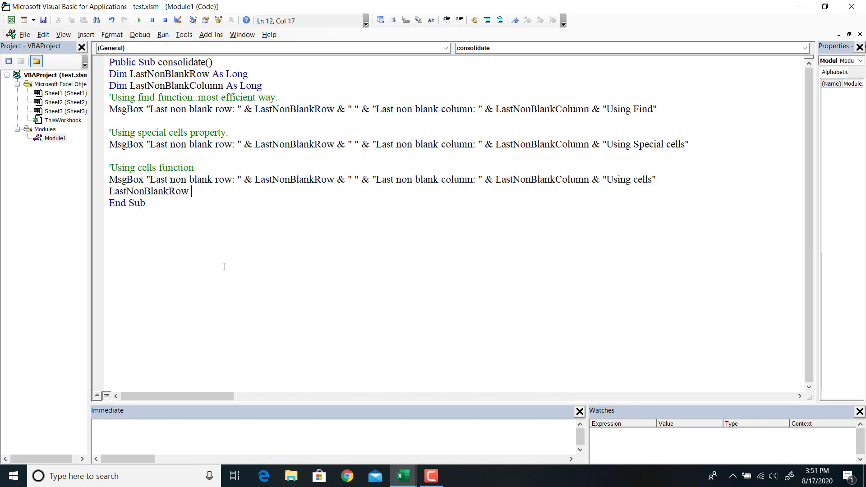
type("= CELLS")
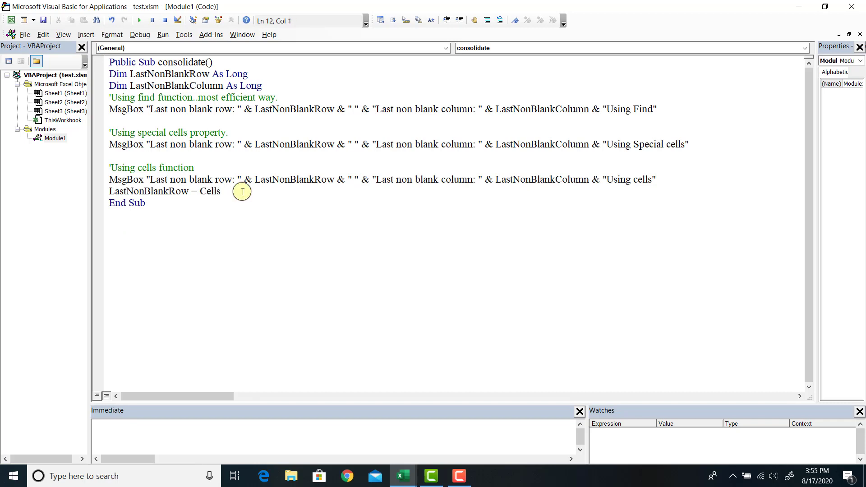
type("(")
key("BackSpace")
left_click(254, 191)
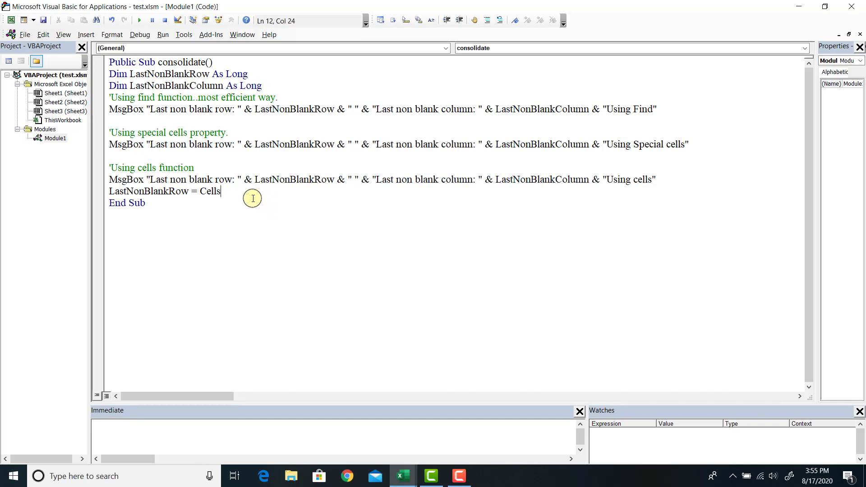
type("(")
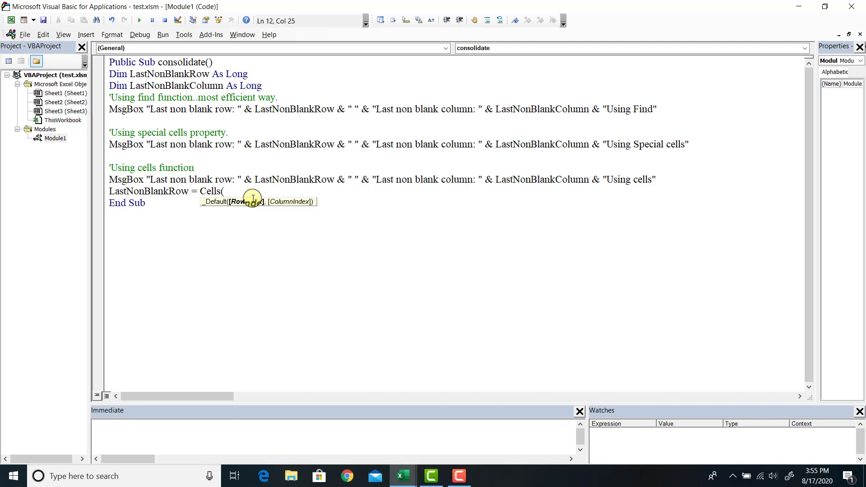
type("ROw")
type("s.count")
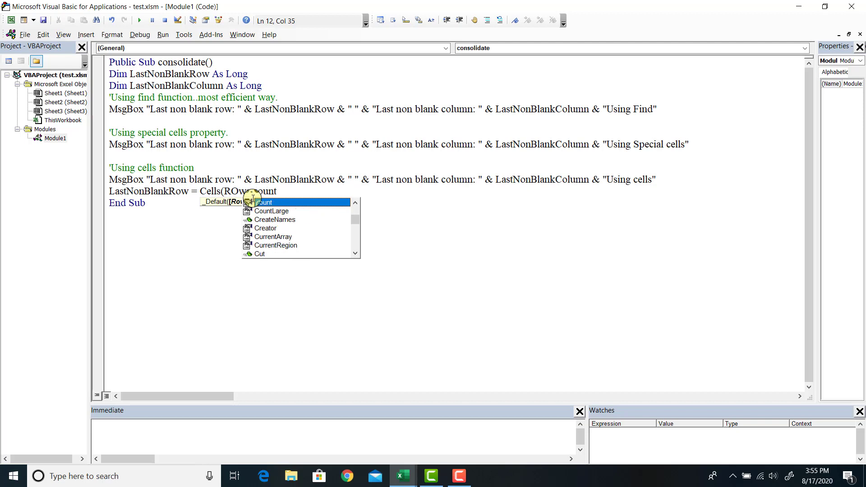
type(",")
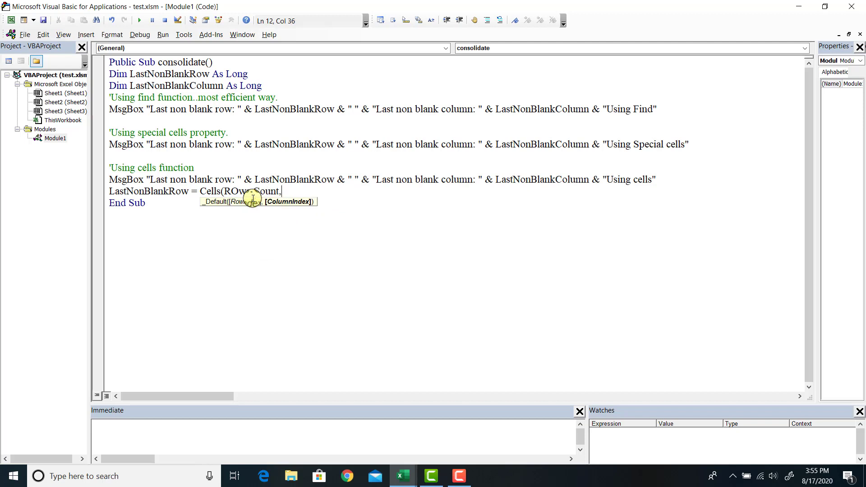
type("1")
type(").")
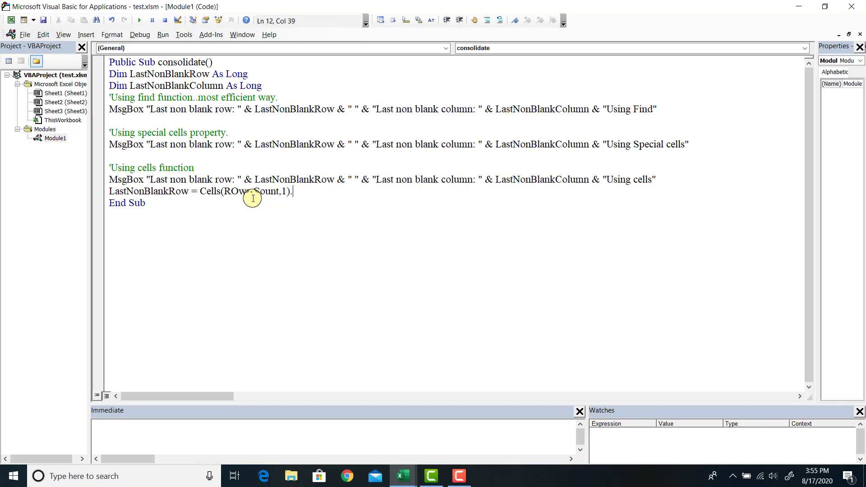
type("end")
type("(")
type("xlup")
type(").")
type("r")
type("ow")
left_click(251, 229)
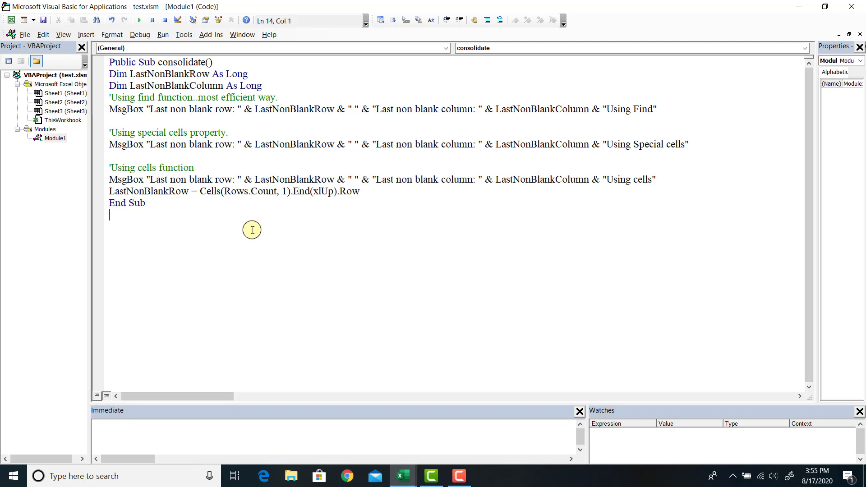
mouse_move(400, 476)
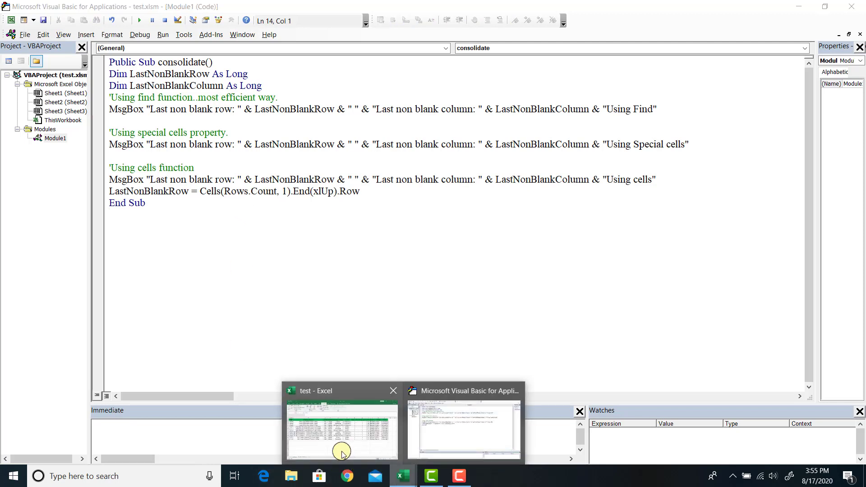
- On Sheet1, explore column A's extent from A14 down to the bottom and back up
left_click(339, 448)
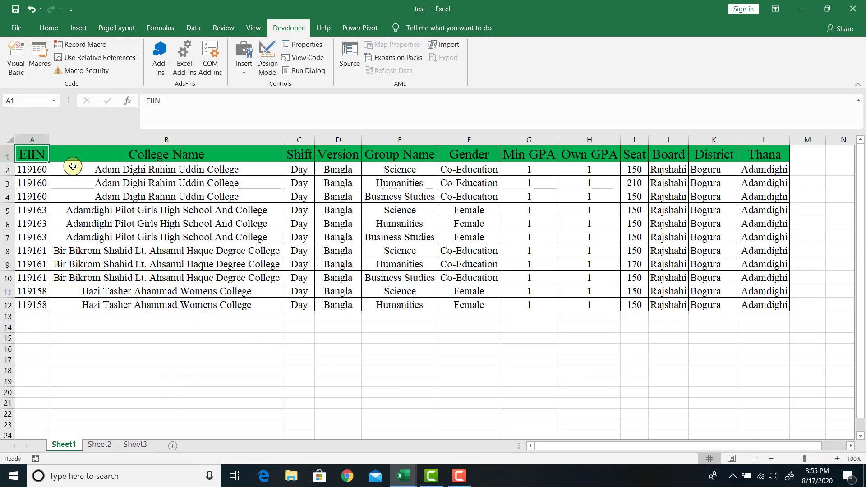
left_click(33, 139)
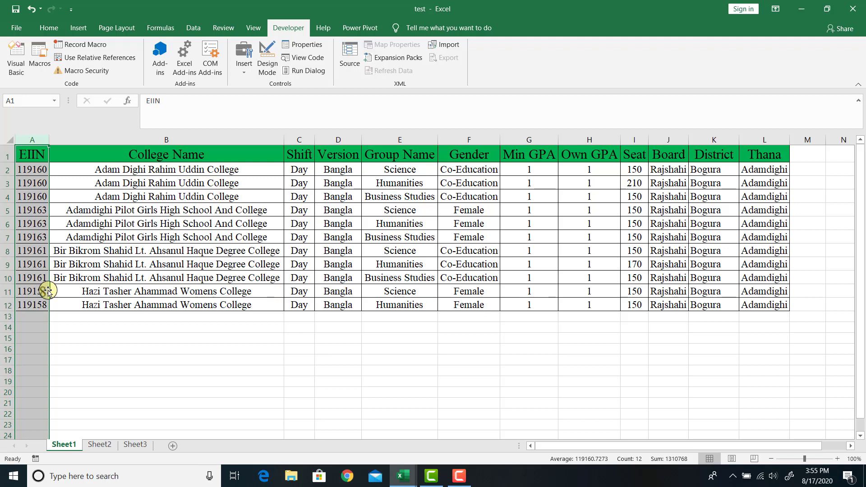
left_click(43, 330)
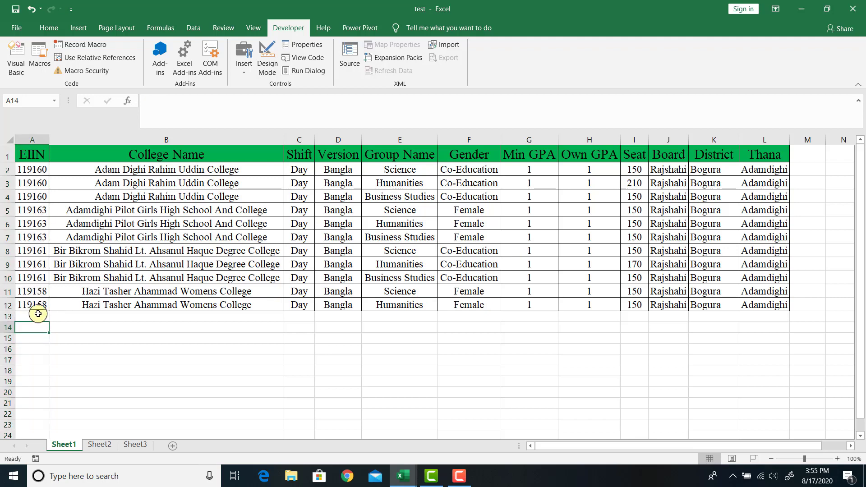
key("ctrl+shift+Down")
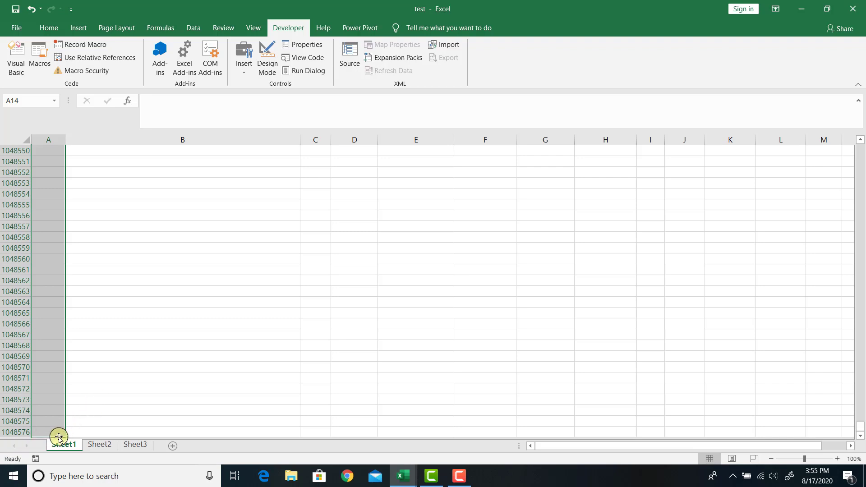
left_click(58, 433)
key("Up")
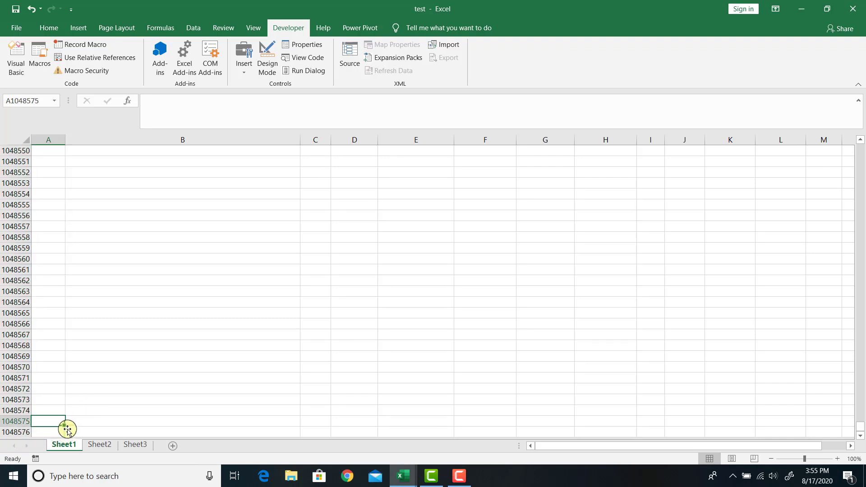
key("Up")
key("Up")
key("Up")
key("Up")
key("Up")
key("Up")
key("Up")
key("Up")
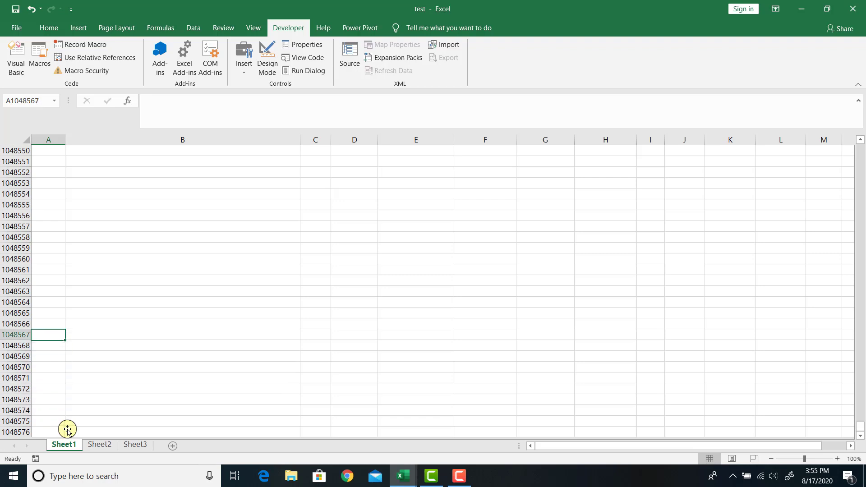
key("Up")
key("Up")
key("Up")
key("Up")
key("Up")
key("Up")
key("Up")
key("Up")
key("Up")
key("Up")
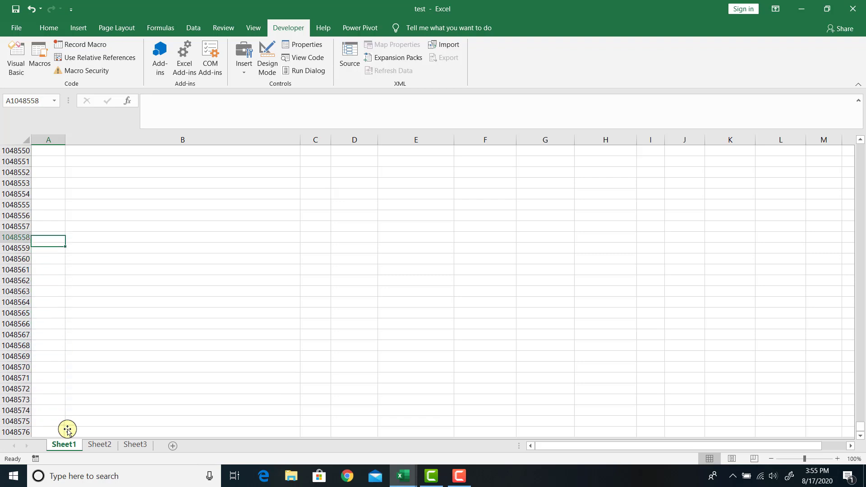
key("Up")
key("Up")
key("Up")
key("Up")
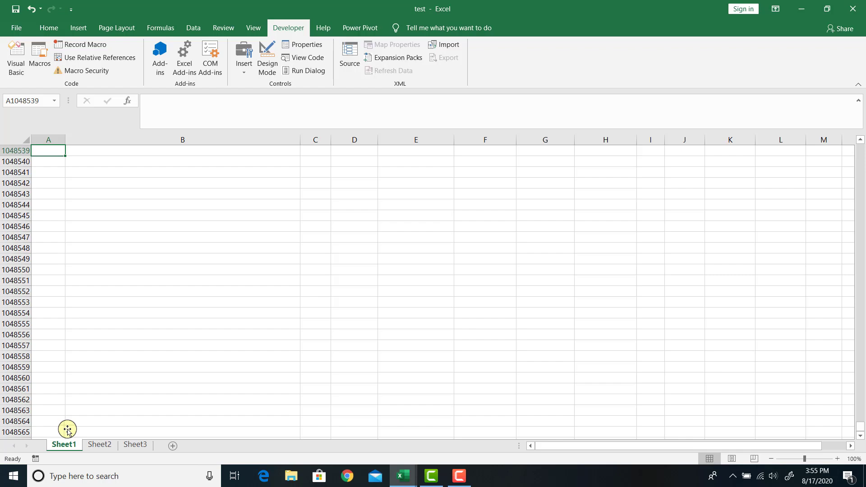
key("Up")
key("Up")
key("Up")
key("Up")
key("Up")
key("Up")
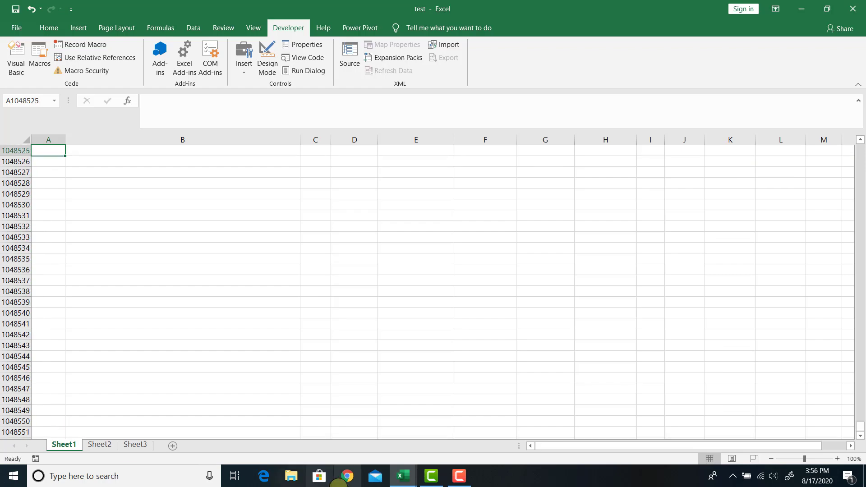
- Jump up from A1048576 with Ctrl+Shift+Up to A12 and select row 12, the last filled row
mouse_move(400, 475)
left_click(441, 431)
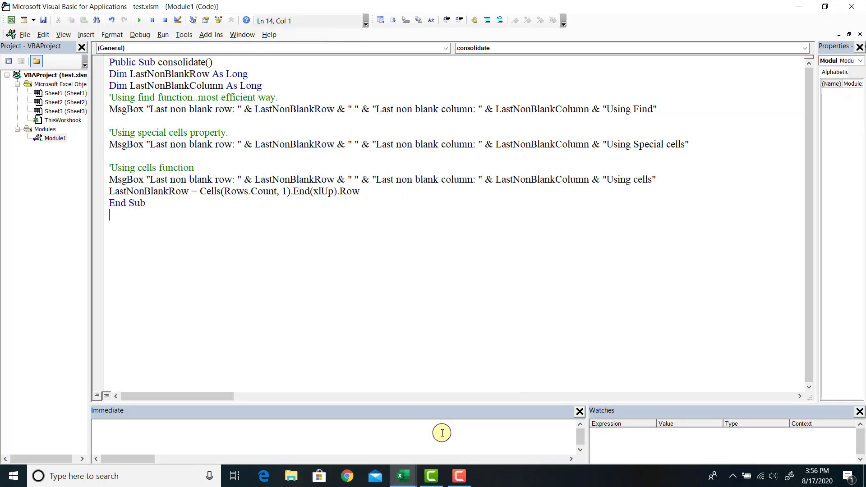
left_click(357, 444)
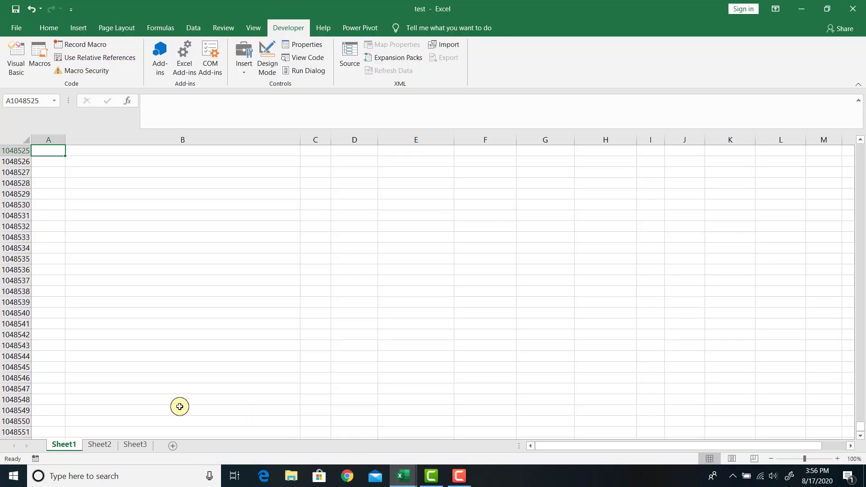
scroll(135, 383, "down", 4)
scroll(90, 393, "down", 4)
scroll(63, 399, "down", 4)
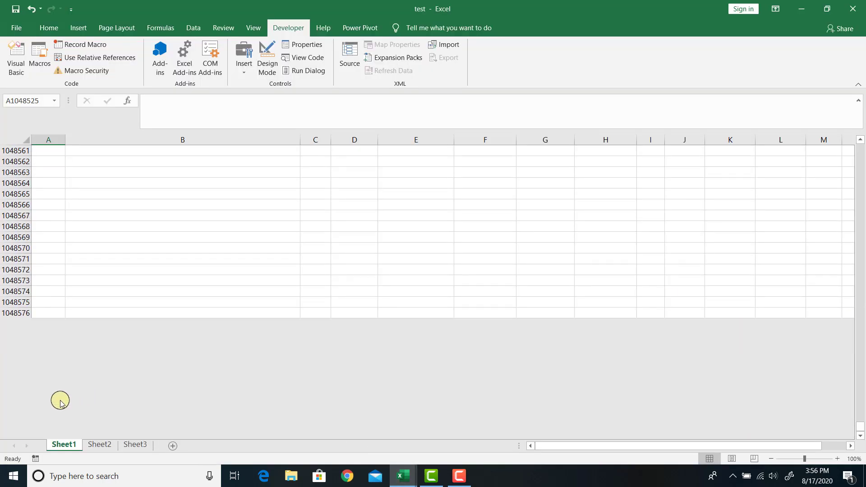
left_click(55, 309)
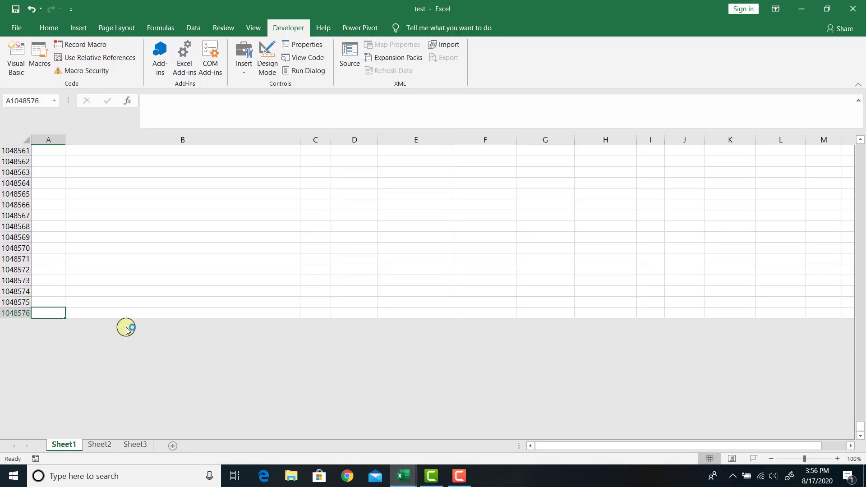
key("ctrl+shift+Up")
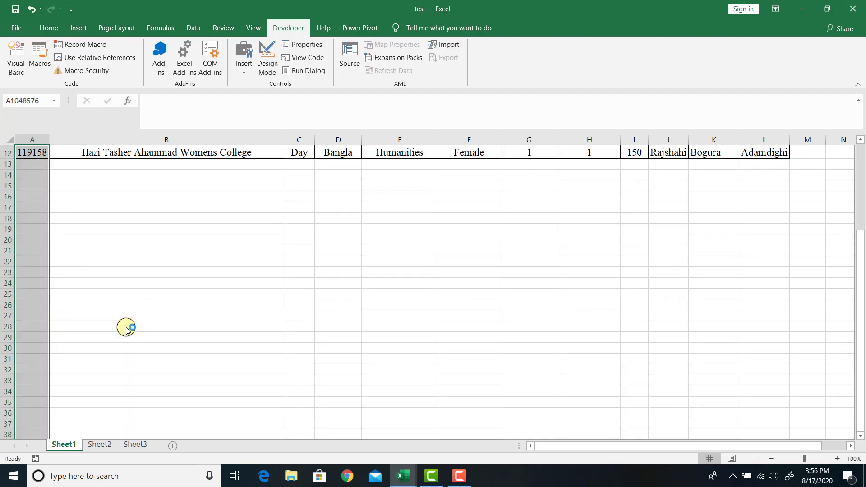
scroll(34, 225, "up", 2)
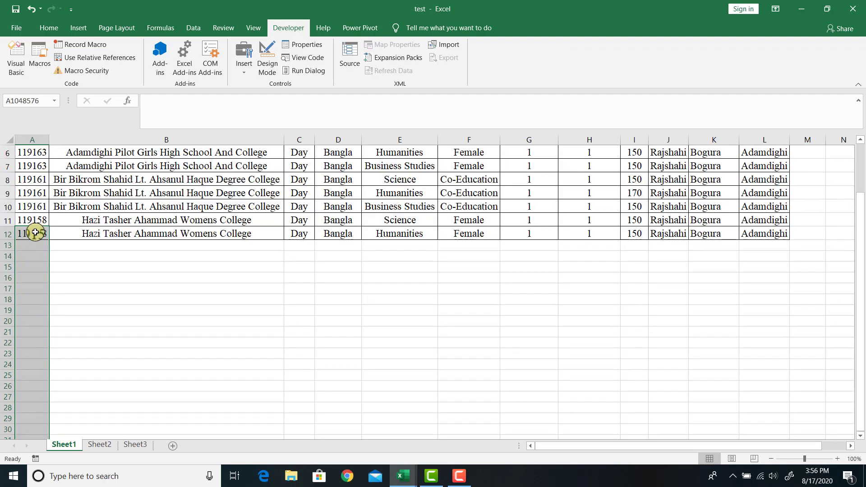
left_click(35, 232)
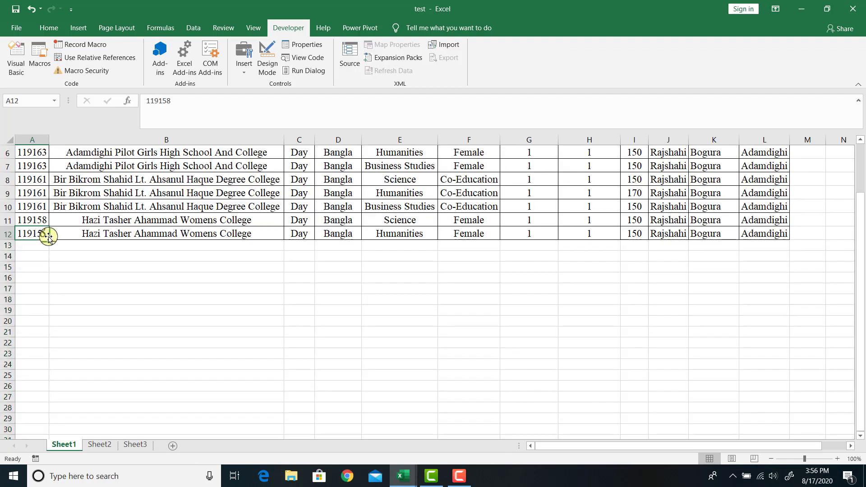
left_click(6, 233)
mouse_move(402, 476)
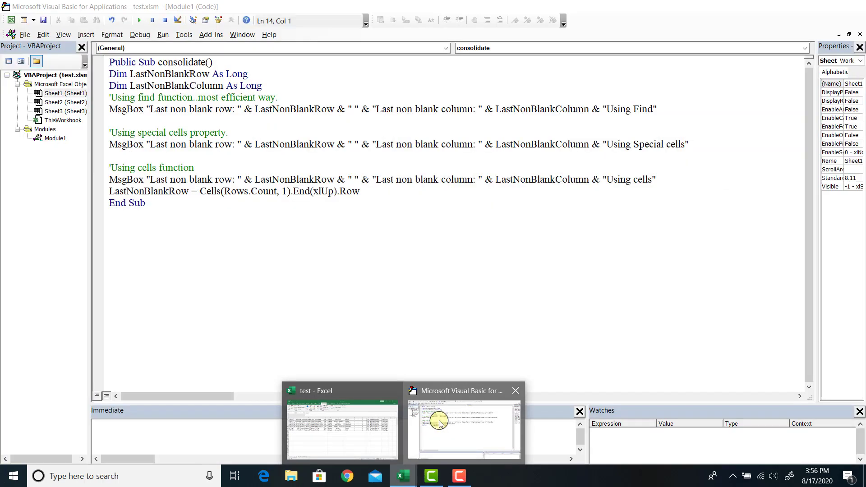
- Add LastNonBlankColumn = Cells(1, Columns.Count).End(xlToLeft).Column below the row line
left_click(440, 414)
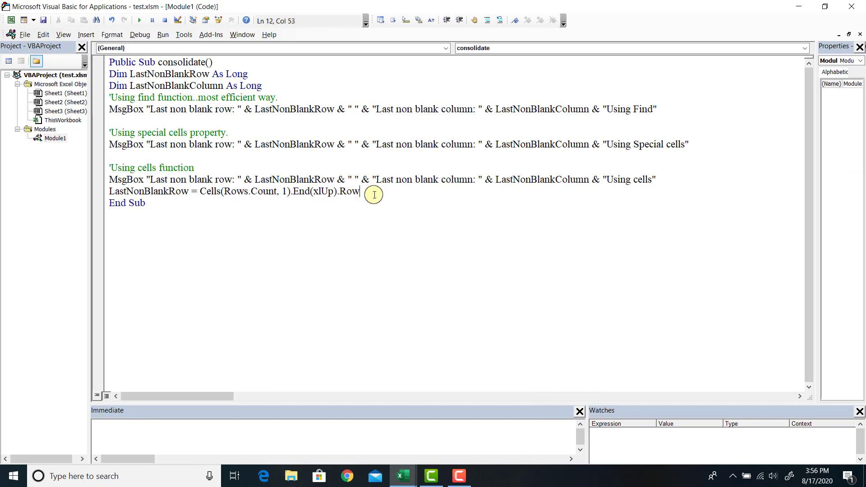
key("Return")
type("L")
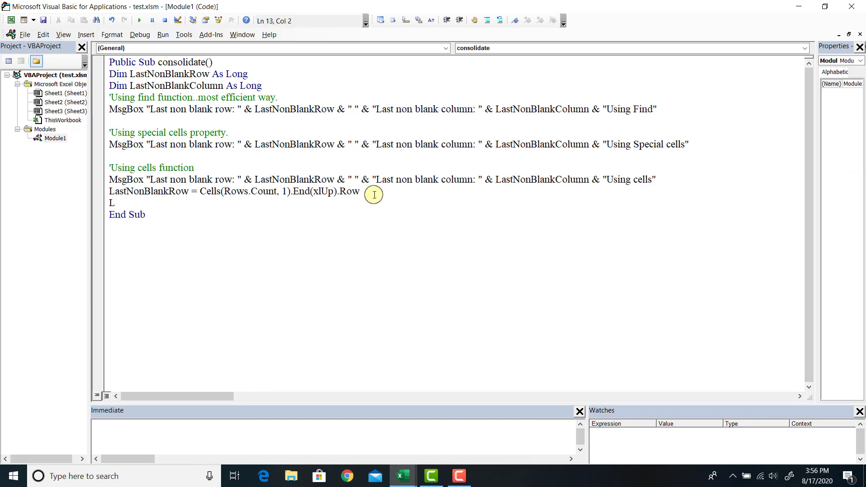
key("ctrl+space")
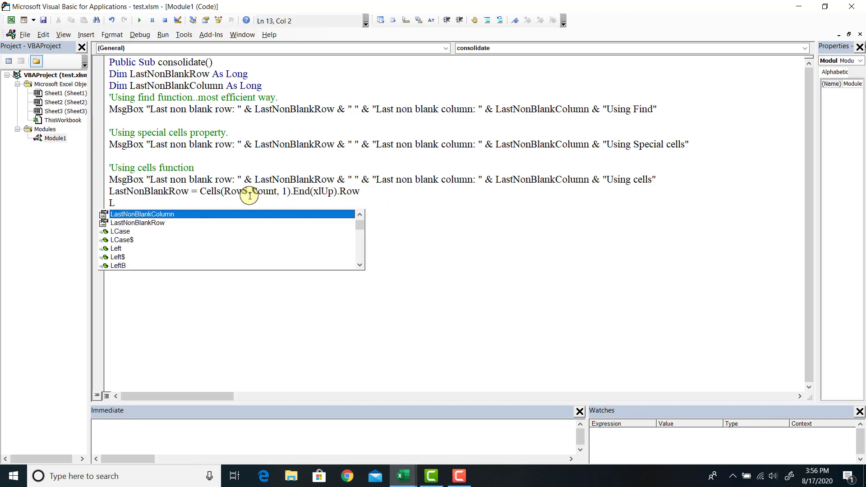
double_click(156, 214)
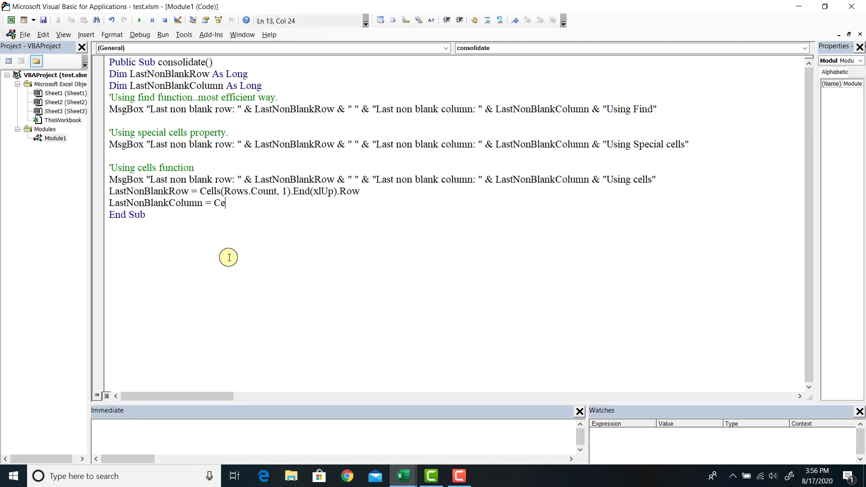
type("(")
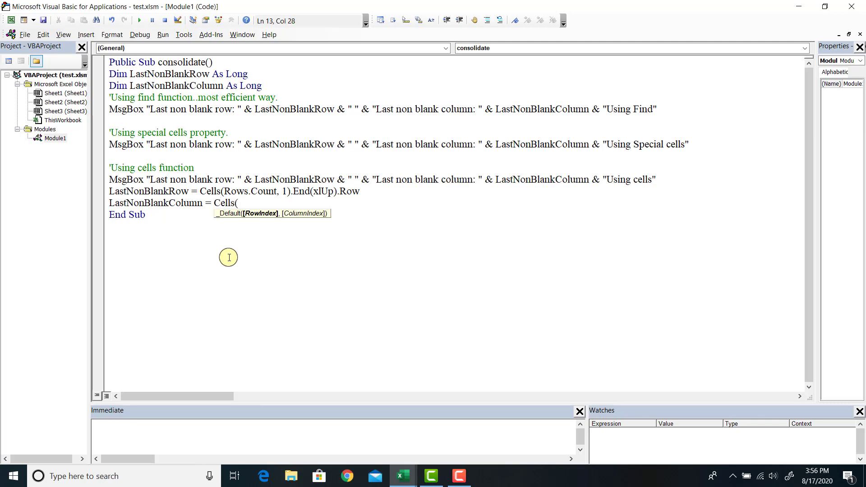
type("1,colum")
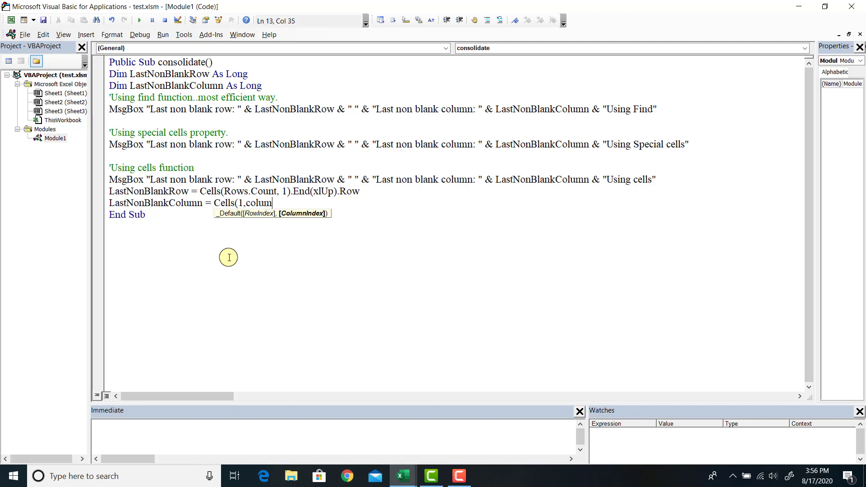
type("ns.co")
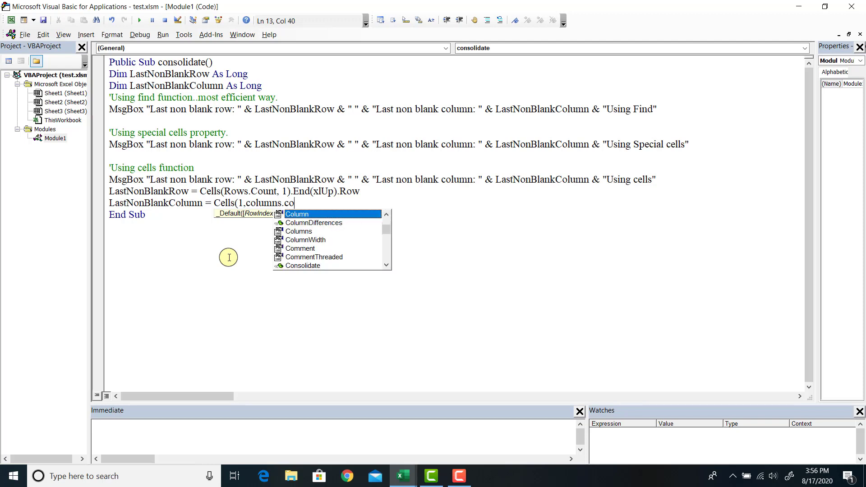
type("u")
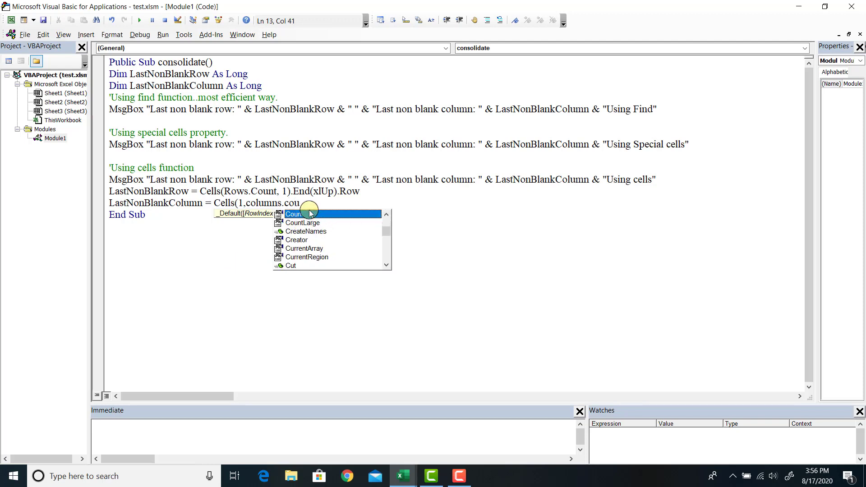
double_click(310, 215)
type(").End(xlToLeft).Column")
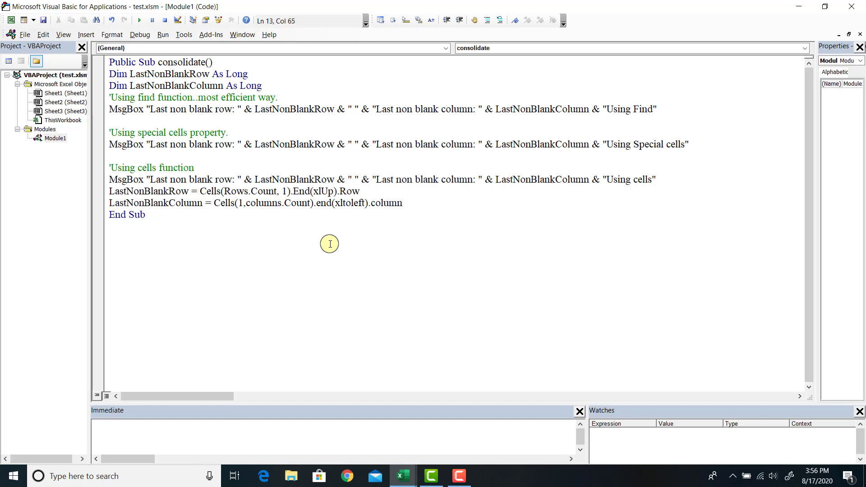
left_click(339, 252)
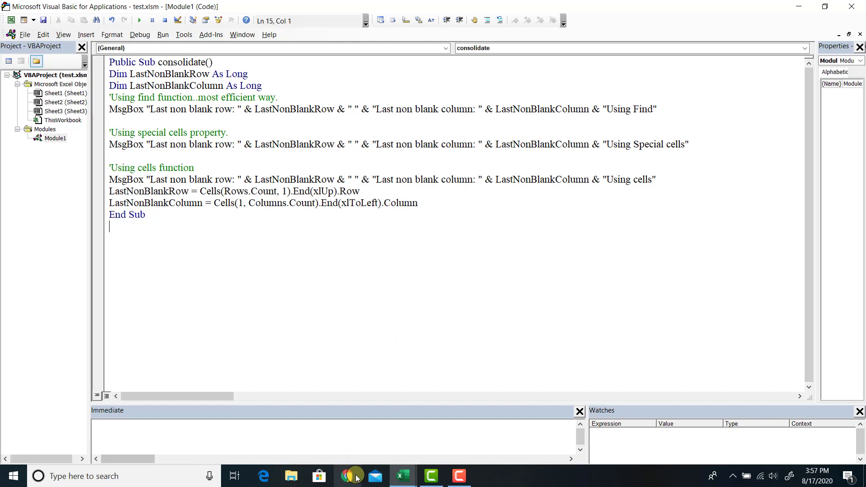
left_click(403, 476)
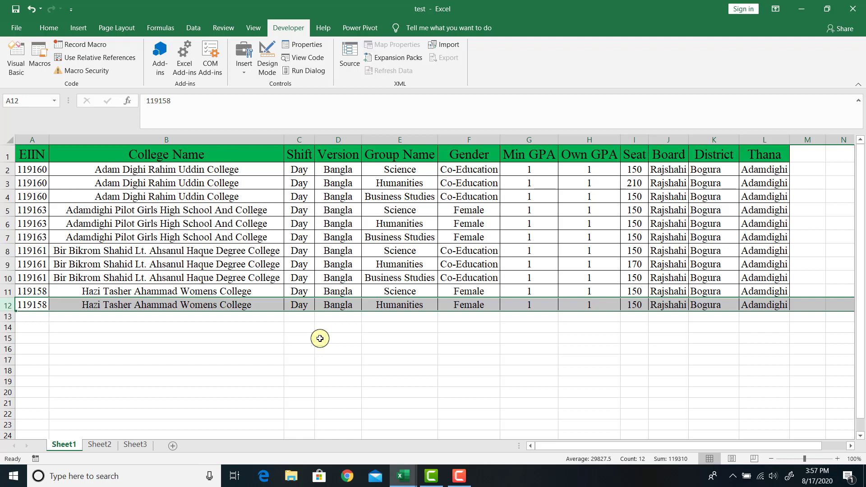
left_click(845, 133)
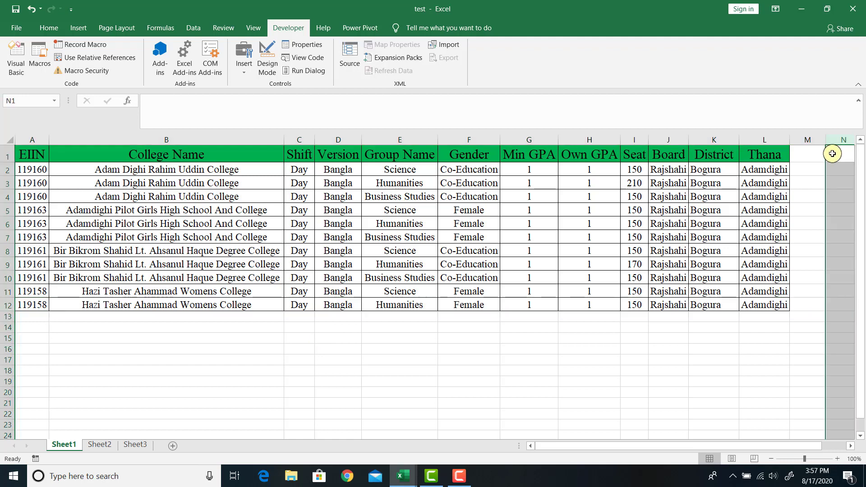
left_click(807, 157)
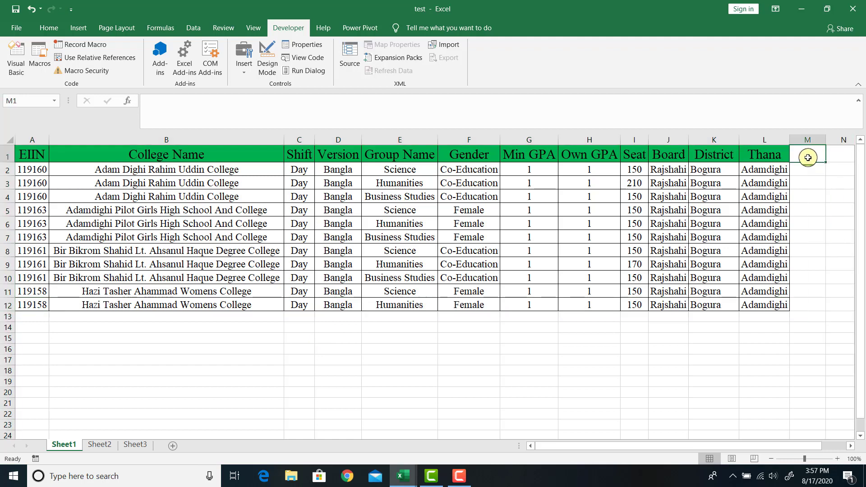
key("Right")
key("Right")
key("Right")
key("Right")
key("Right")
key("Right")
key("Right")
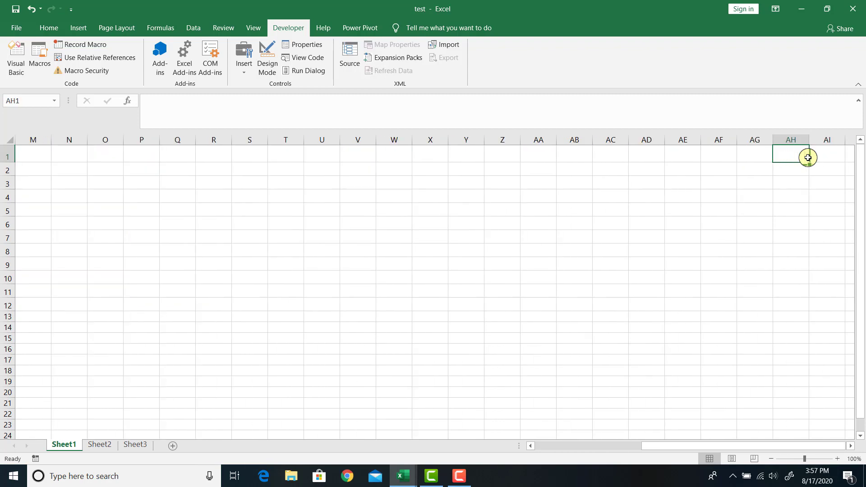
key("Left")
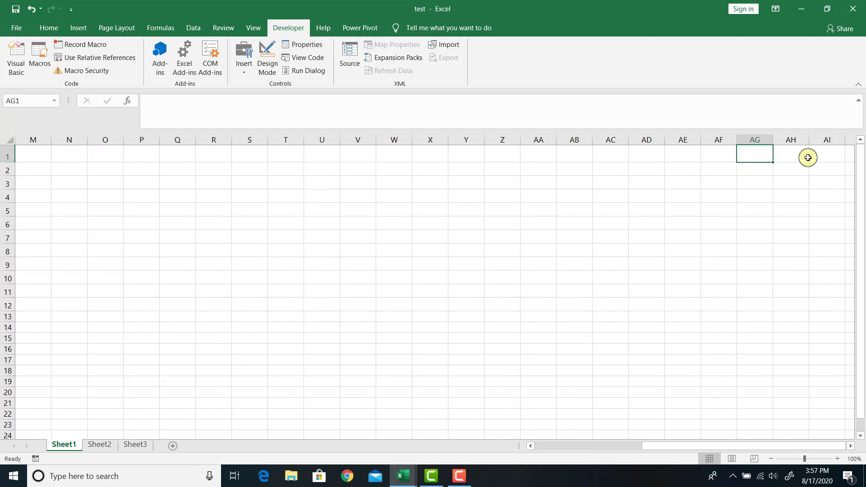
key("Left")
key("Left")
key("Left")
key("Left")
key("Left")
key("Left")
key("Left")
key("Left")
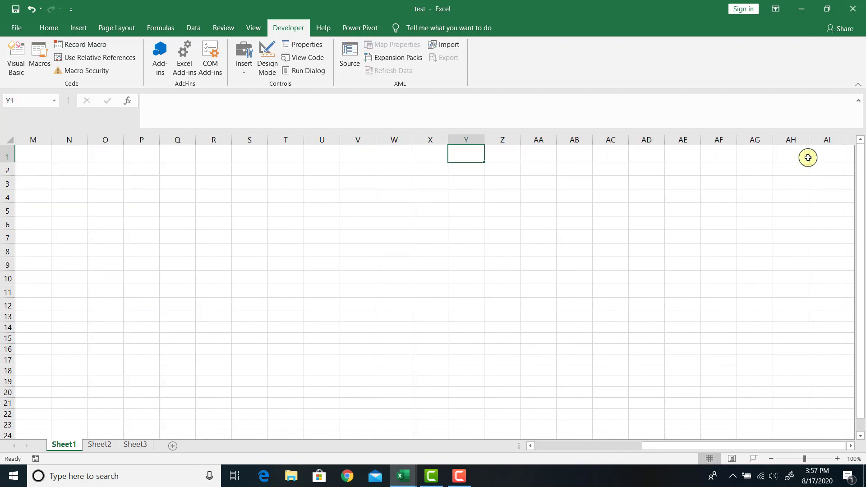
key("Left")
key("Left")
key("Left")
key("Left")
key("Left")
key("Left")
key("Left")
key("Left")
key("Left")
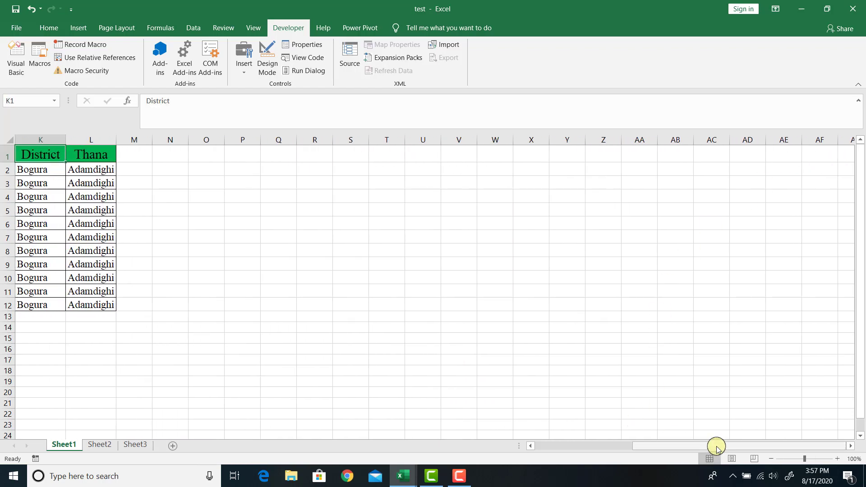
left_click_drag(717, 448, 582, 451)
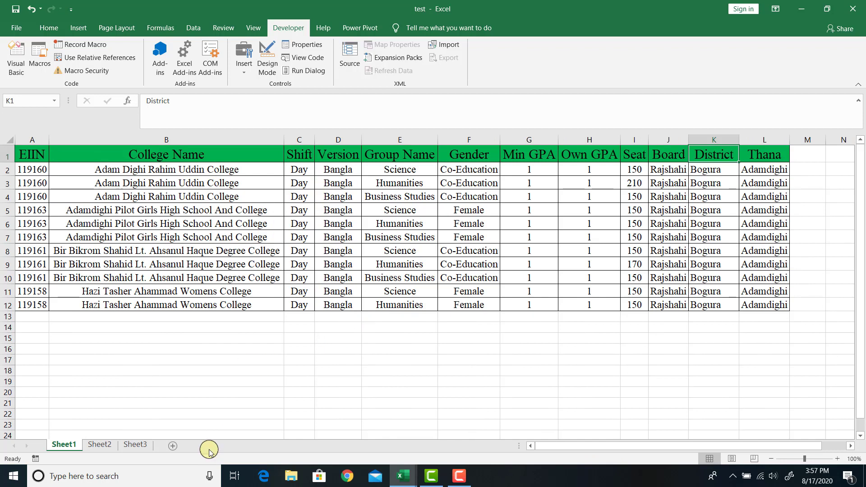
- Move the 'Using cells' MsgBox line below the LastNonBlankColumn assignment
key("alt+F11")
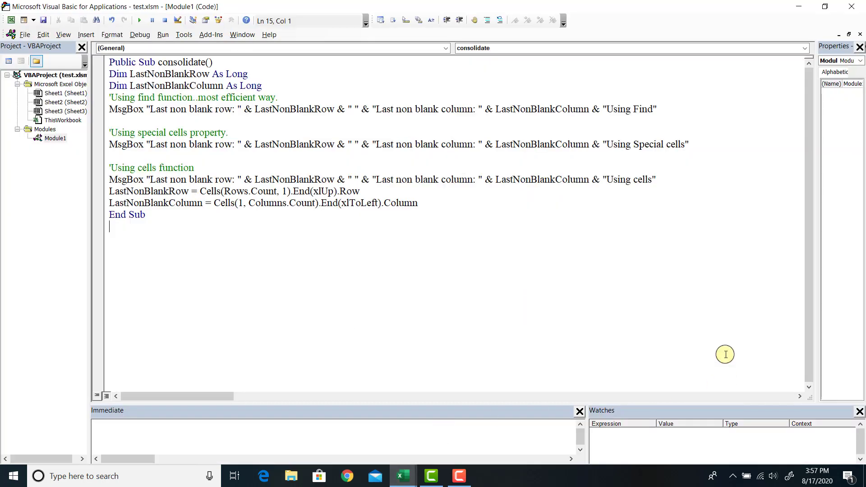
left_click(426, 203)
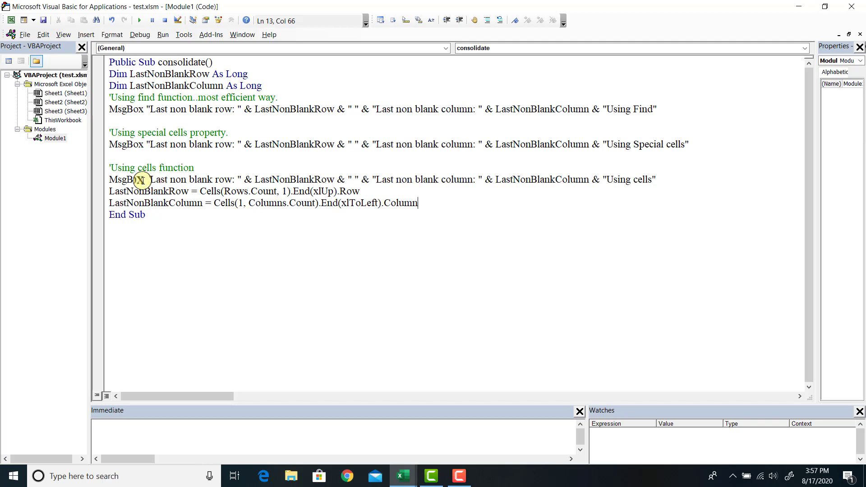
left_click_drag(111, 179, 664, 178)
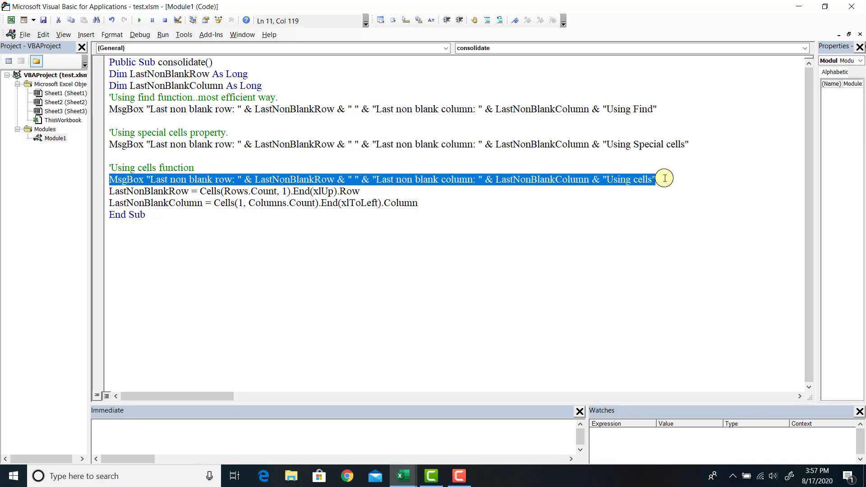
key("ctrl+x")
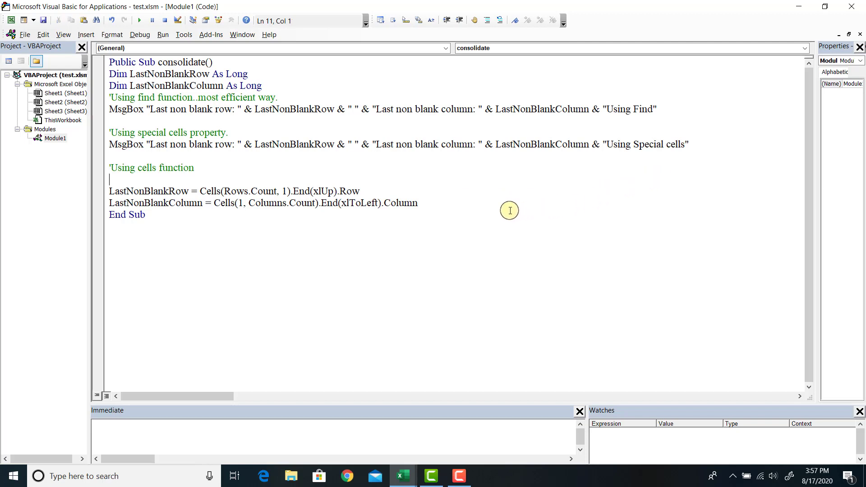
key("BackSpace")
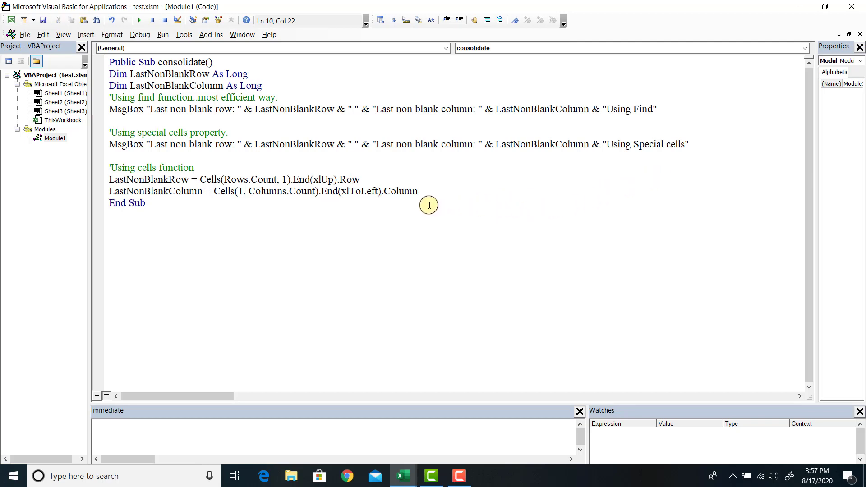
key("Return")
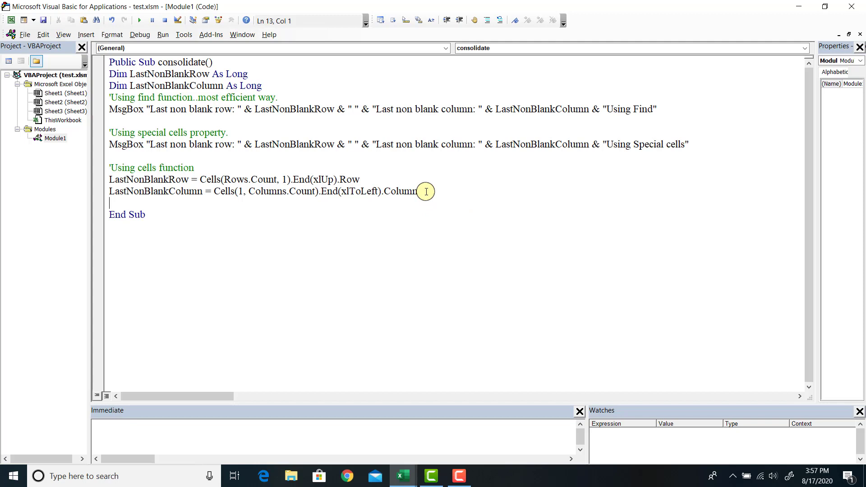
key("ctrl+v")
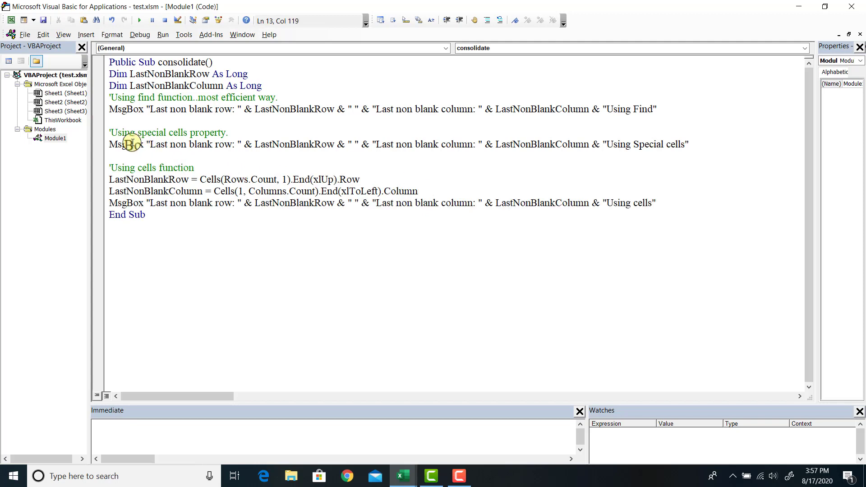
- Comment out the Special cells and Find MsgBox lines with apostrophes
left_click(110, 144)
type("'")
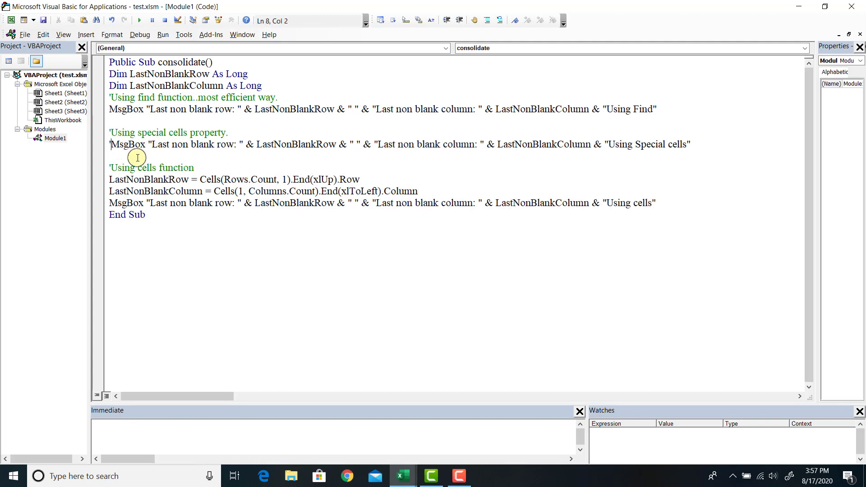
left_click(111, 109)
type("'")
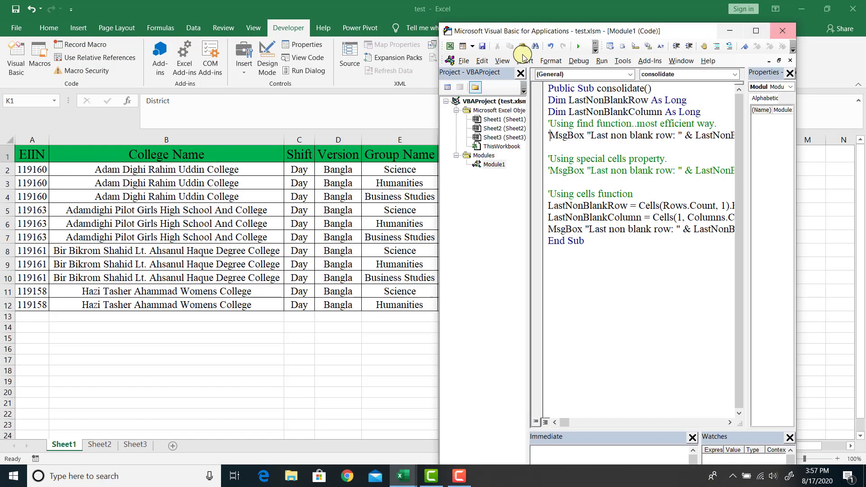
- Run the macro on Sheet1, getting last row 12, column 12, and dismiss the message
left_click(825, 7)
left_click(578, 45)
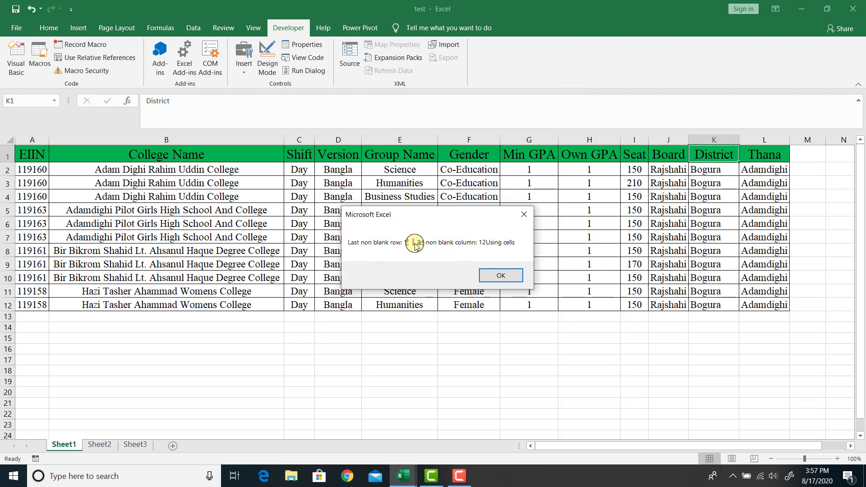
left_click(505, 276)
- Run the macro on Sheet2, getting last row 14, column 12, and dismiss the message
left_click(104, 443)
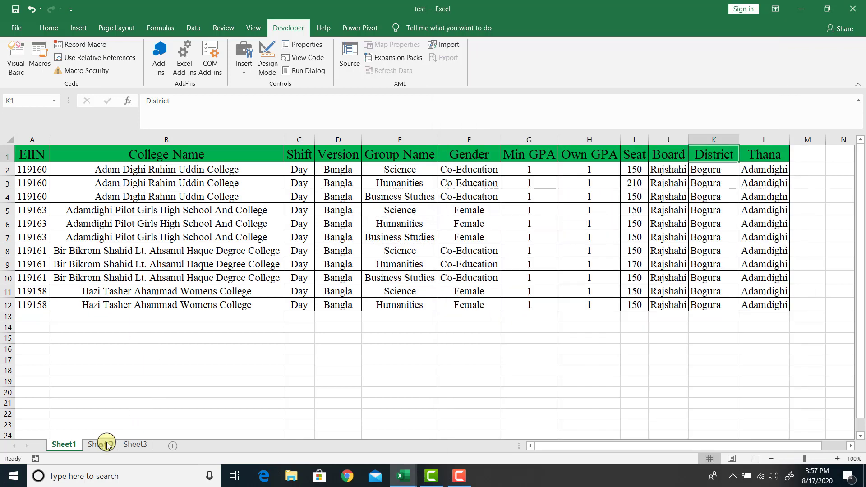
left_click(103, 443)
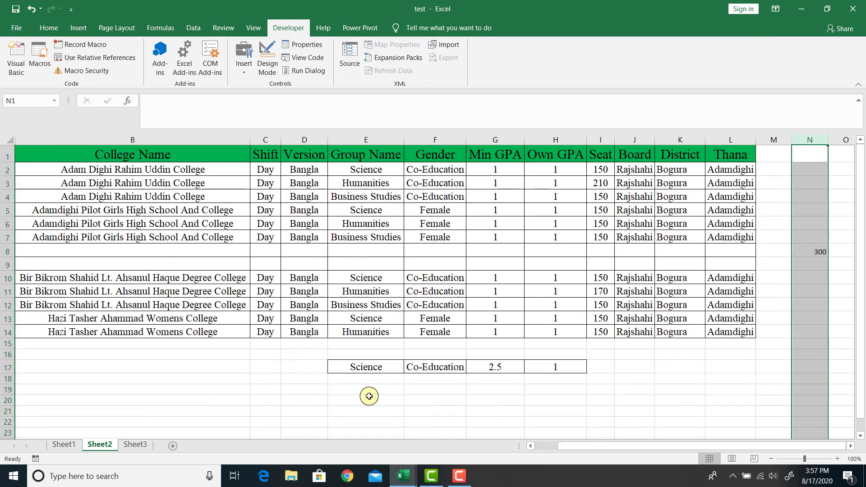
mouse_move(400, 476)
left_click(443, 427)
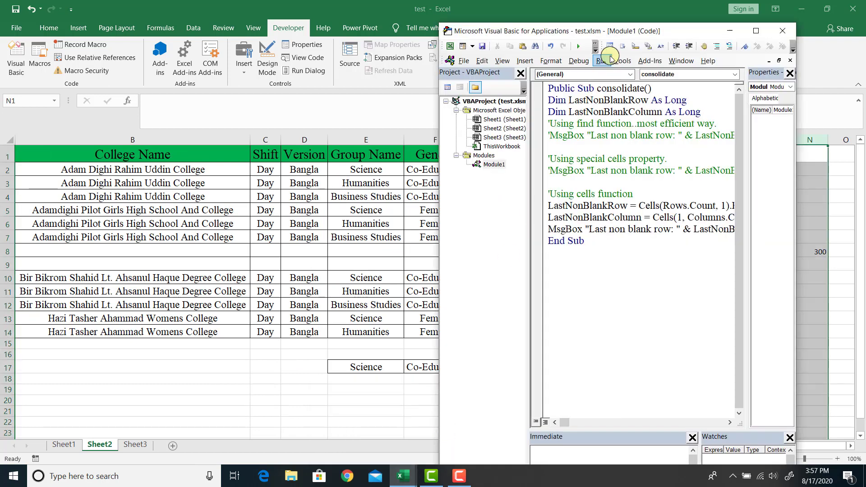
left_click(578, 45)
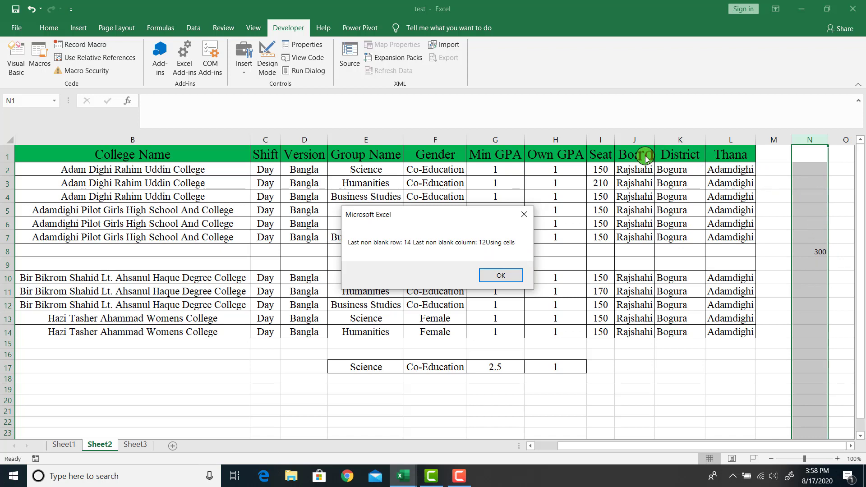
left_click(501, 276)
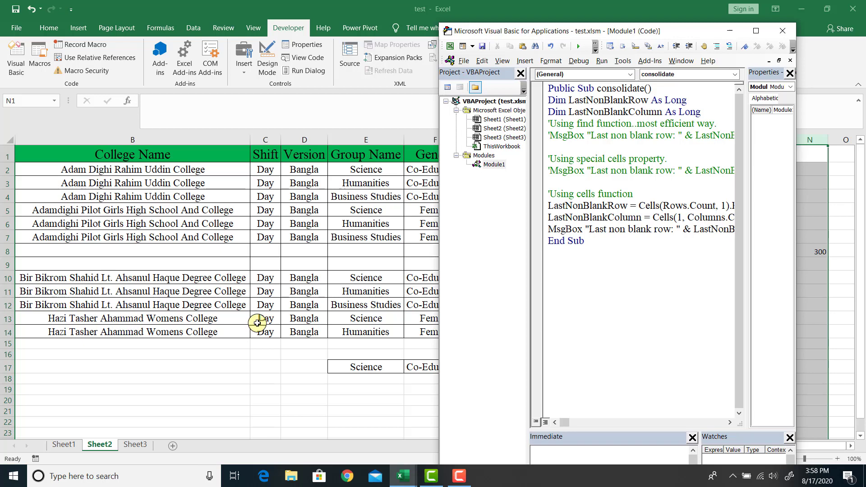
- On Sheet2, inspect the last used rows, row 14 and the row 17 entries in column E
left_click(137, 392)
scroll(137, 395, "down", 1)
scroll(137, 395, "down", 8)
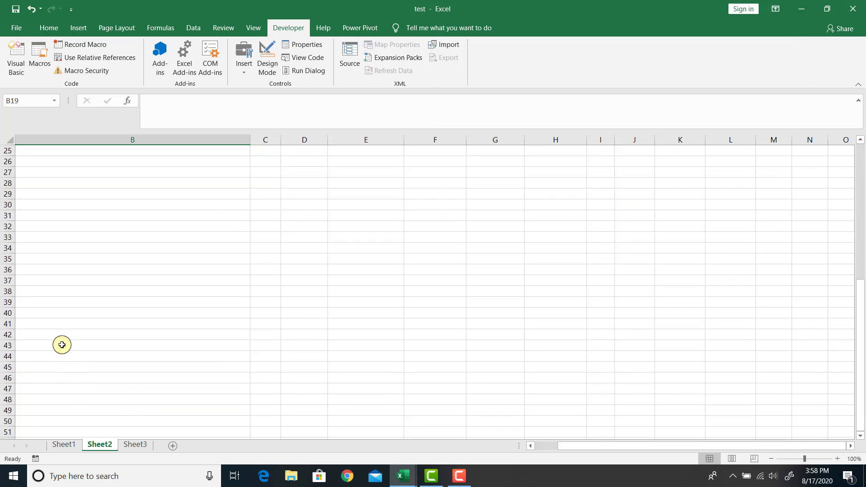
left_click(52, 392)
key("Up")
key("Up")
key("Up")
key("Up")
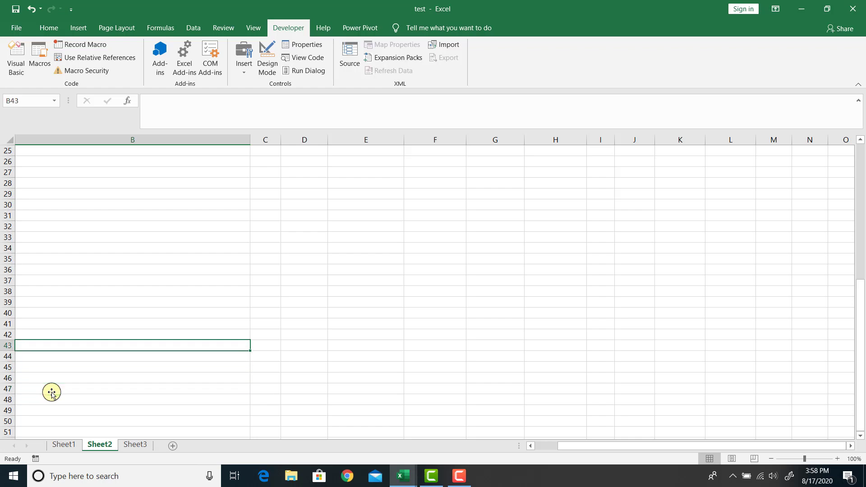
key("Up")
key("Up")
key("Up")
key("Up")
key("Up")
key("Up")
key("Up")
key("Up")
key("Up")
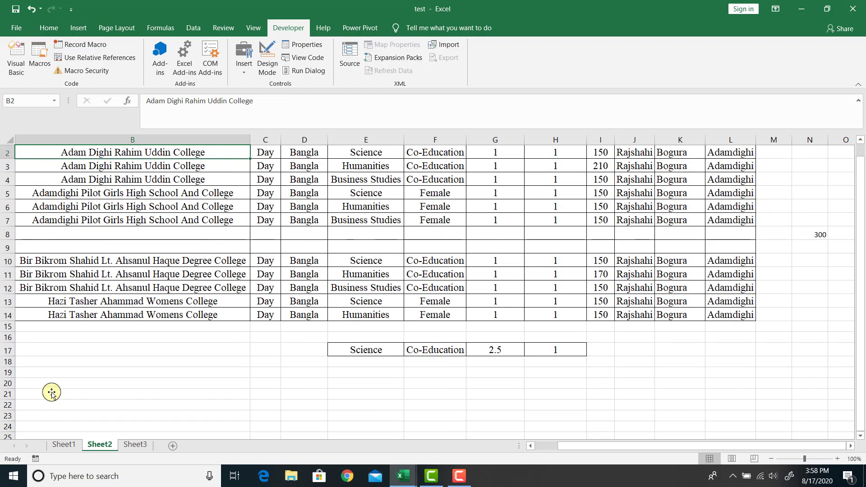
left_click(74, 319)
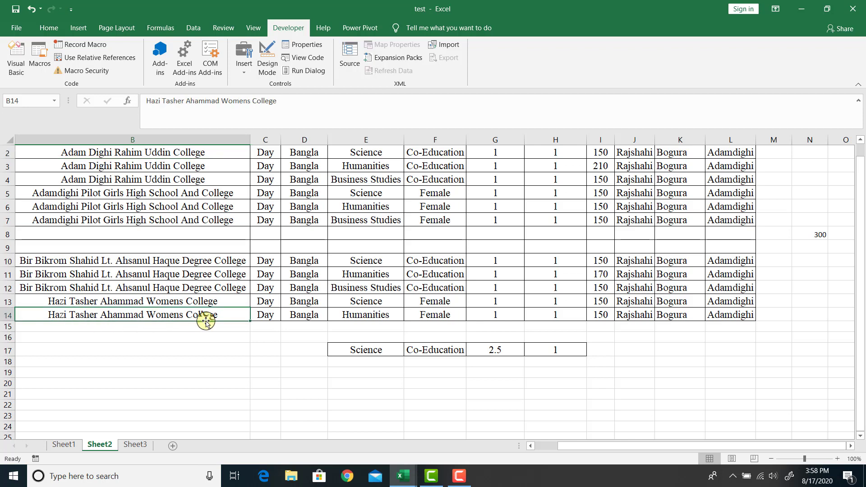
scroll(205, 321, "down", 2)
left_click(378, 428)
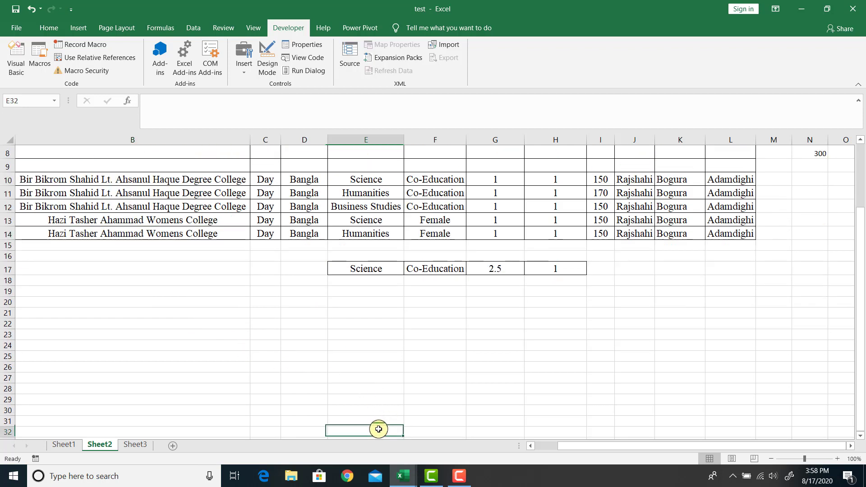
key("Up")
key("Up")
key("Up")
key("Up")
key("Up")
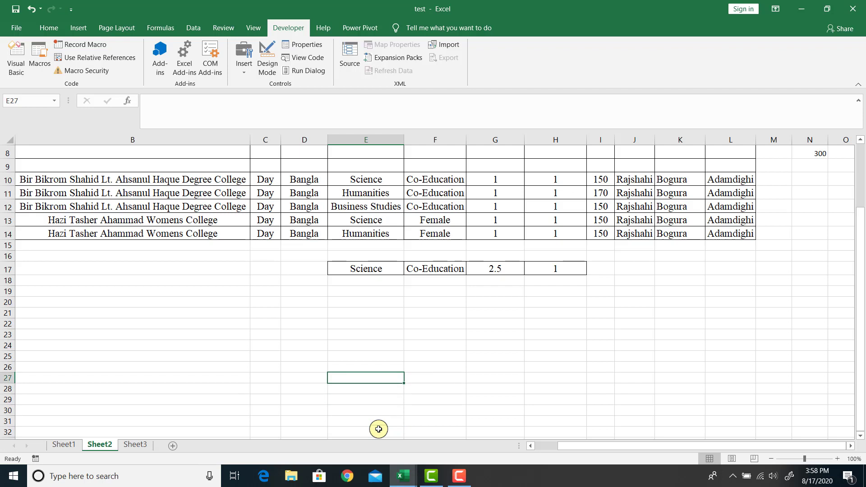
key("Up")
key("Up")
key("Up")
key("Up")
key("Up")
key("Up")
key("Up")
key("Up")
key("Up")
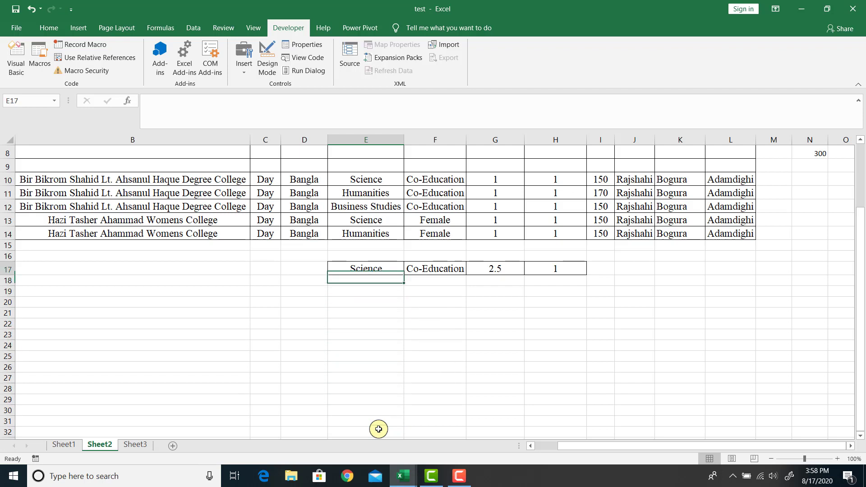
key("Up")
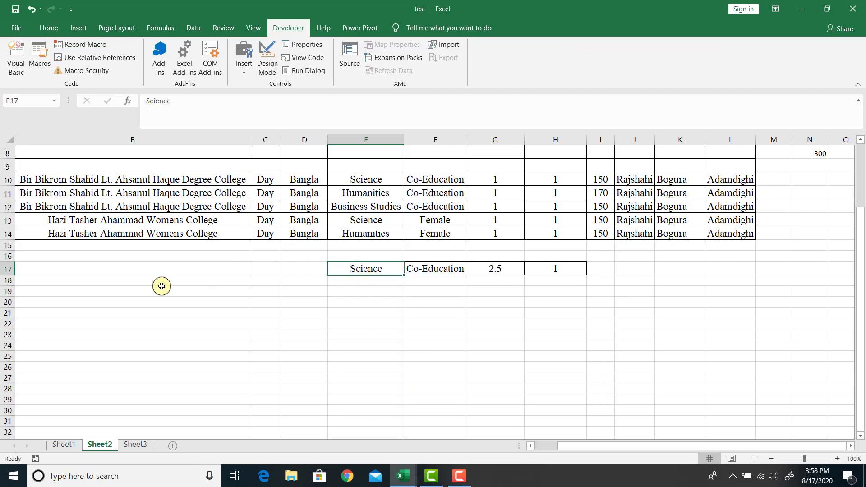
scroll(244, 326, "up", 3)
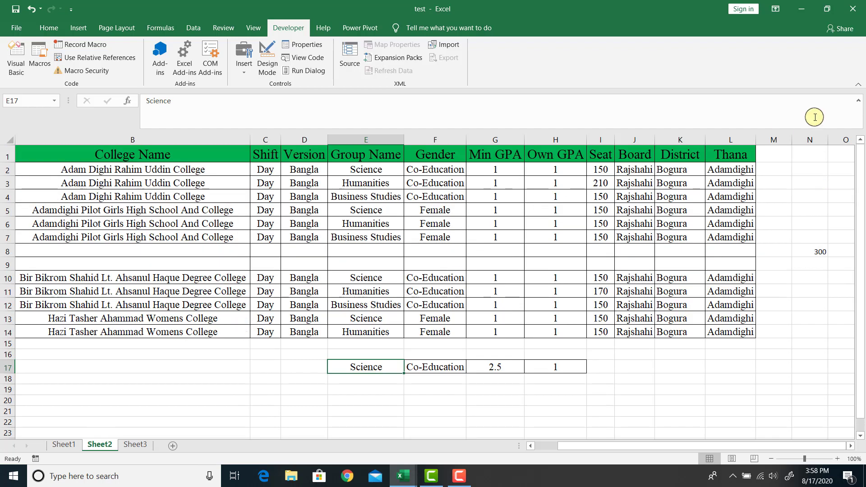
- Check the last used columns along rows 1 and 8, where N8 holds 300, then show Sheet3
left_click(834, 156)
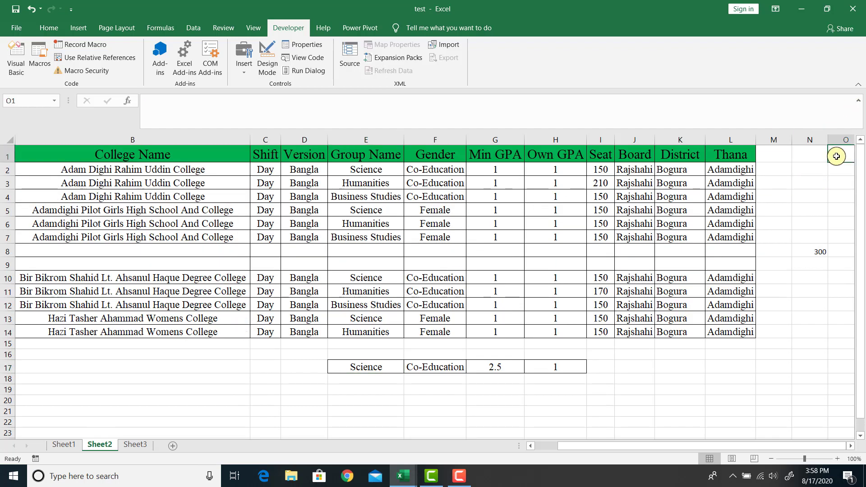
key("Right")
key("Right")
key("Right")
key("Left")
key("Left")
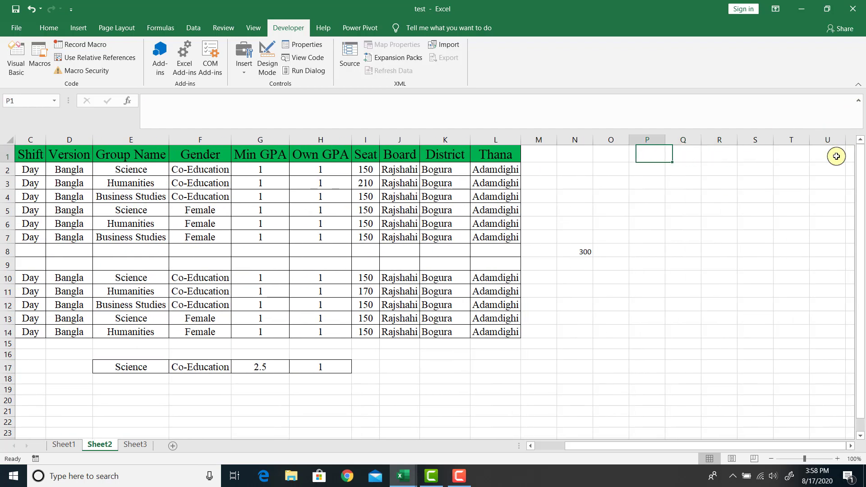
key("Left")
key("Left")
key("Left")
key("Left")
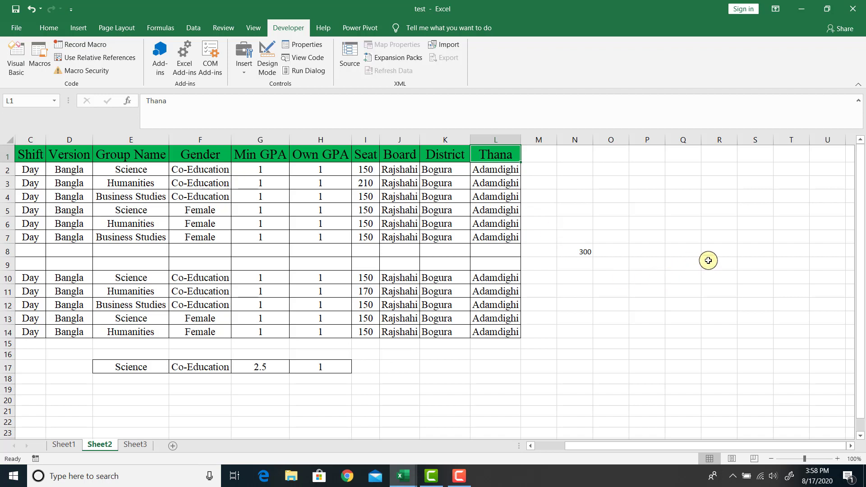
left_click(587, 251)
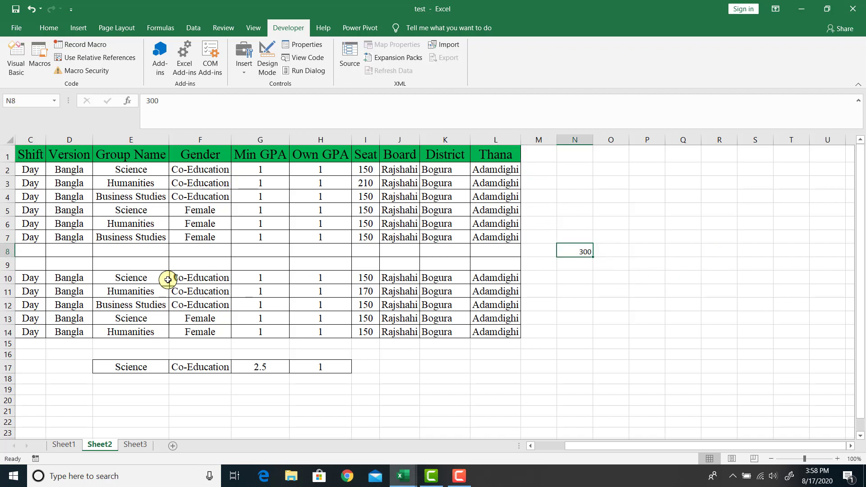
left_click(782, 250)
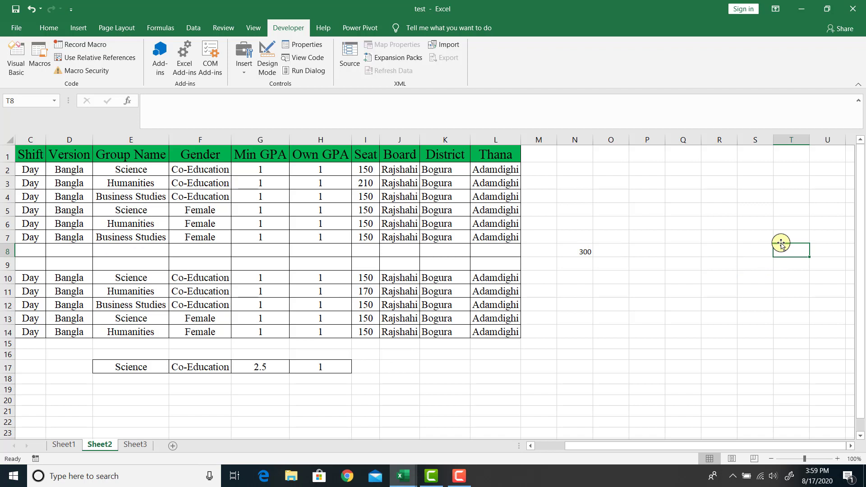
key("Left")
key("Left")
key("Left")
key("Left")
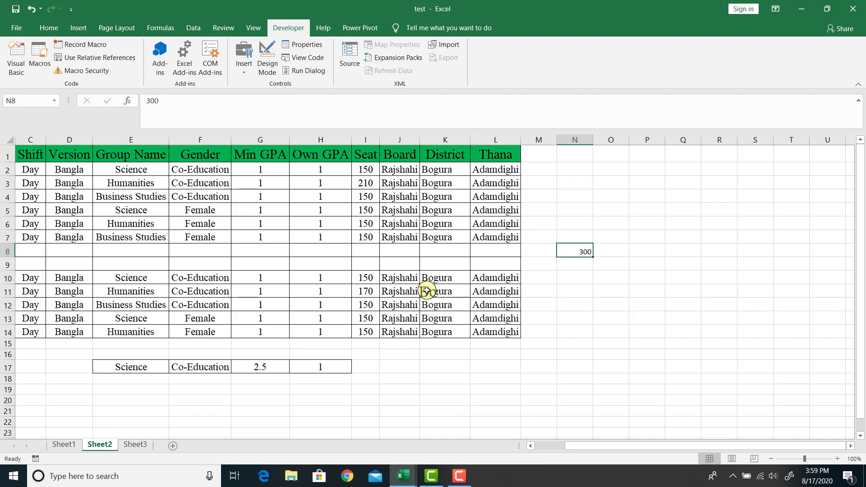
left_click(360, 367)
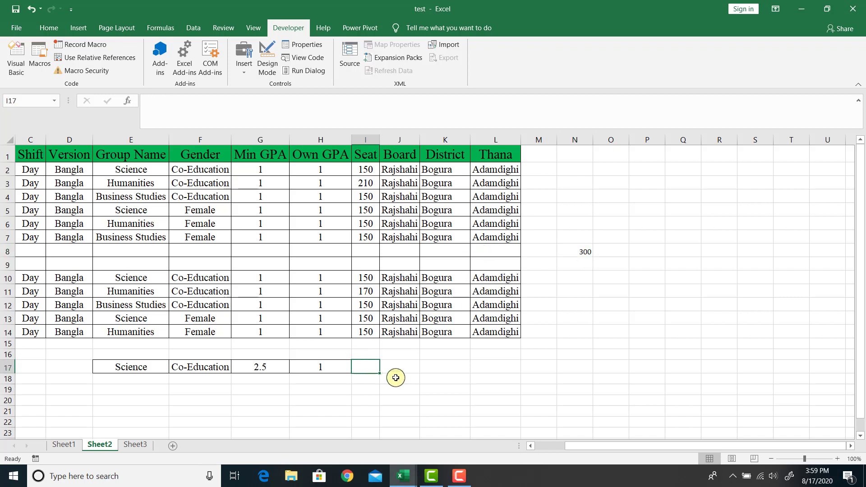
left_click(128, 446)
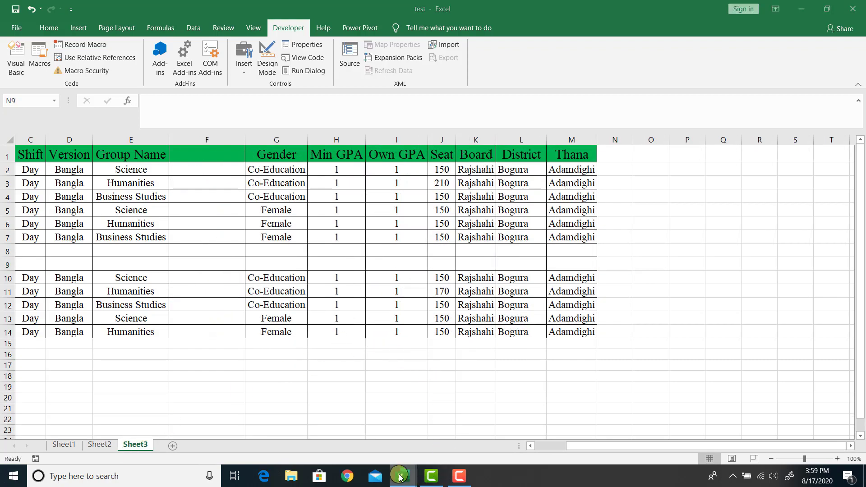
- In the maximized VBA editor, uncomment the Special cells MsgBox line
mouse_move(400, 475)
left_click(463, 415)
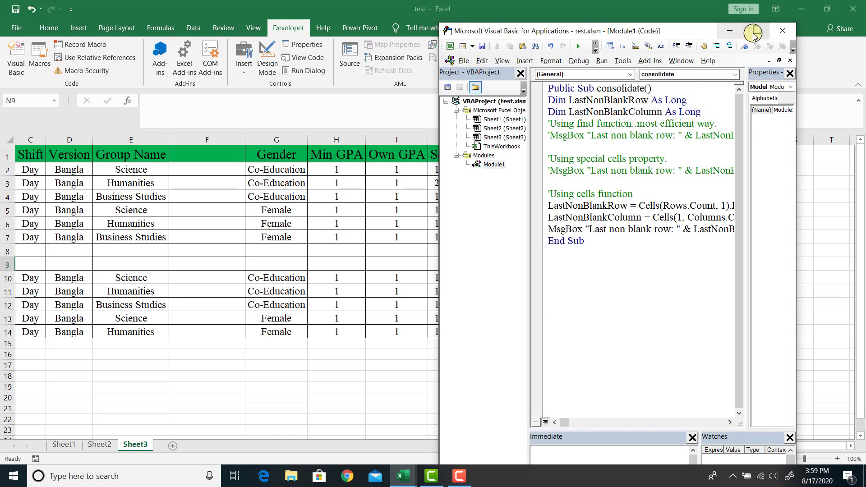
left_click(762, 30)
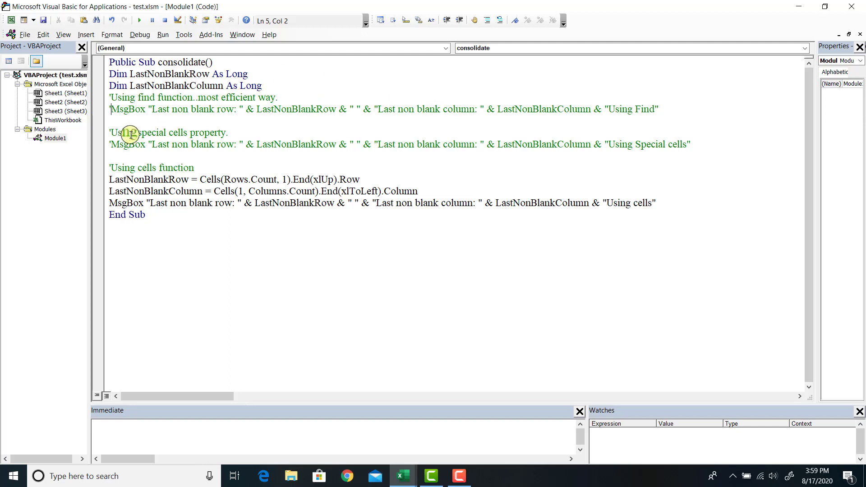
left_click(111, 144)
key("BackSpace")
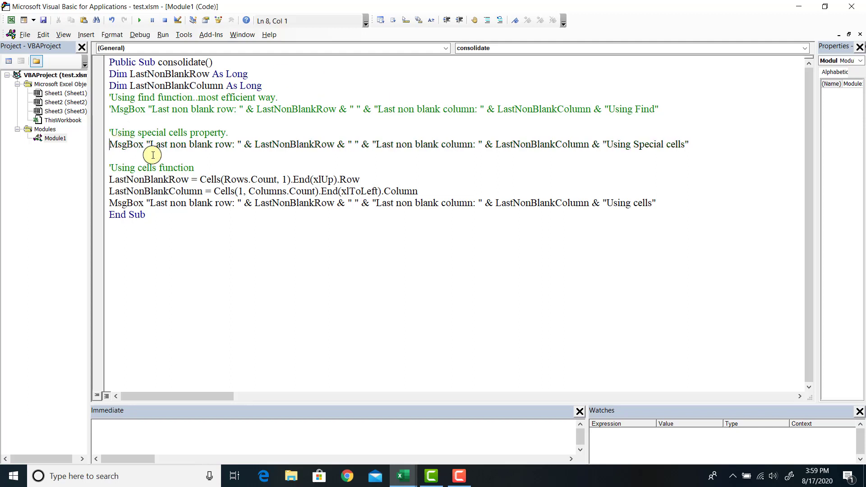
- Copy the LastNonBlankRow and LastNonBlankColumn lines under the special cells comment
left_click(234, 134)
key("Return")
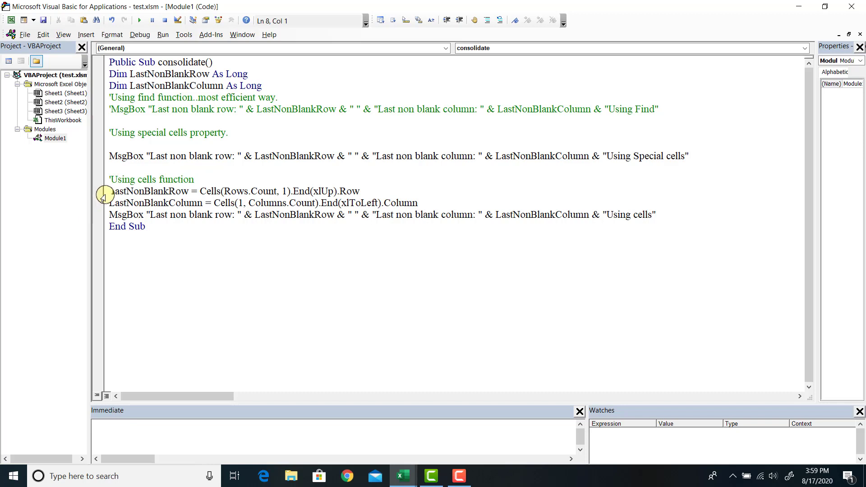
left_click_drag(103, 197, 103, 204)
key("ctrl+c")
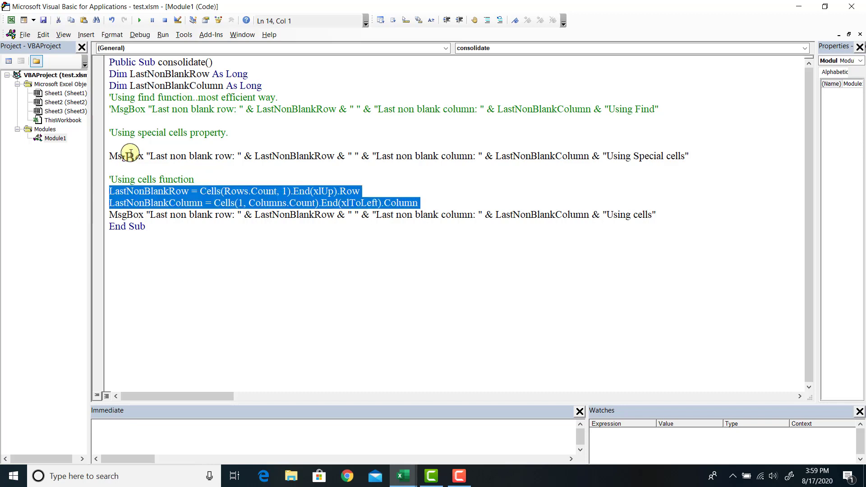
left_click(125, 143)
key("ctrl+v")
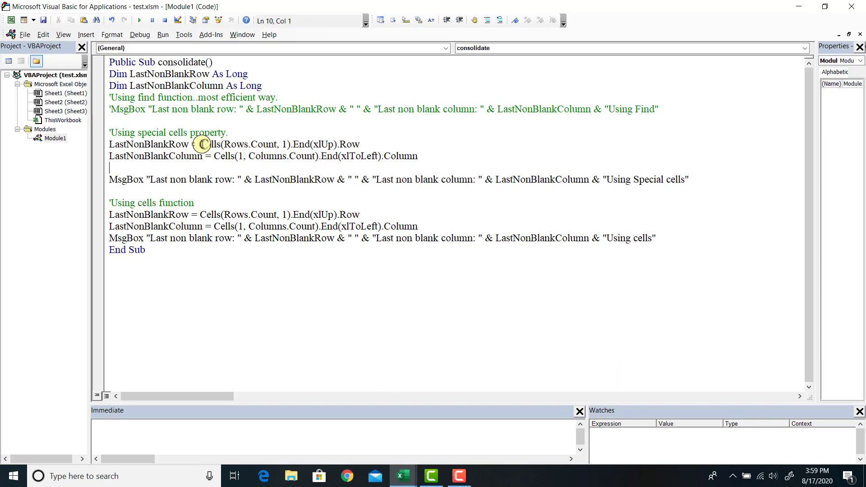
- Change the copied row line to use Cells.SpecialCells(xlCellTypeLastCell).Row
left_click_drag(201, 144, 397, 145)
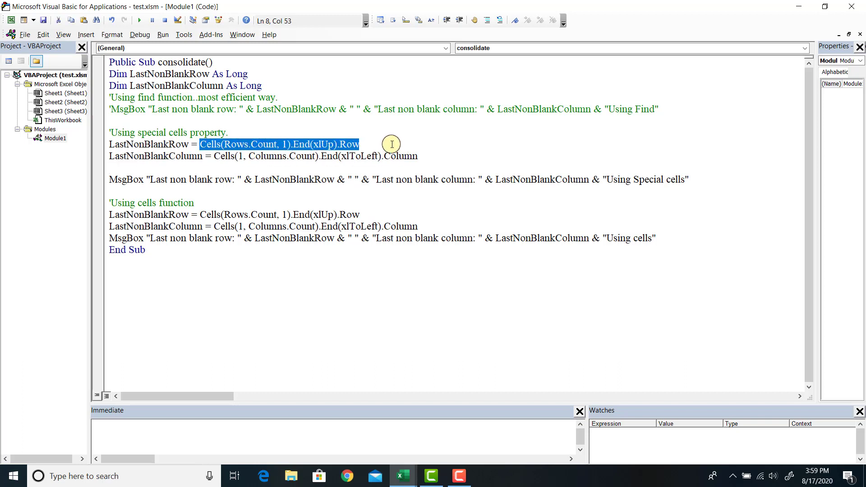
key("Delete")
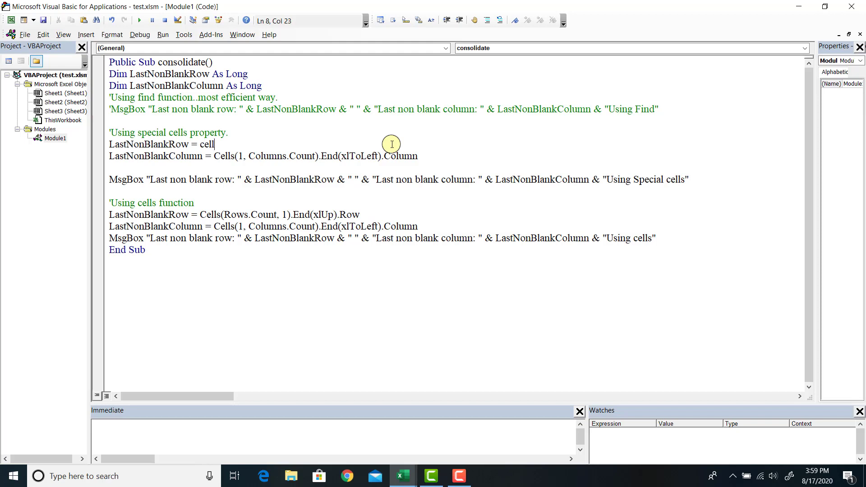
type("s.")
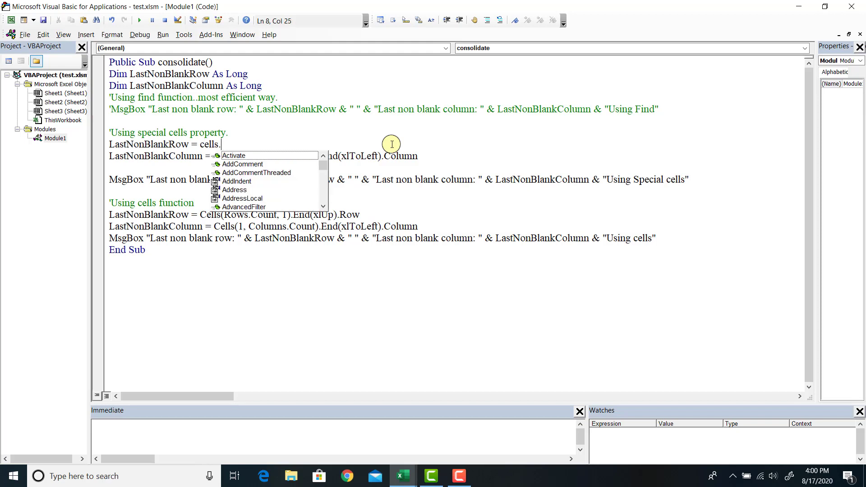
type("sp")
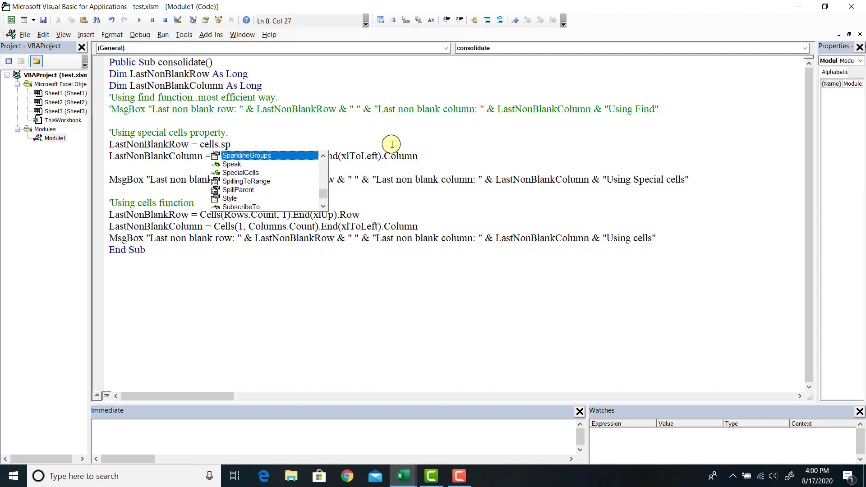
type("ec")
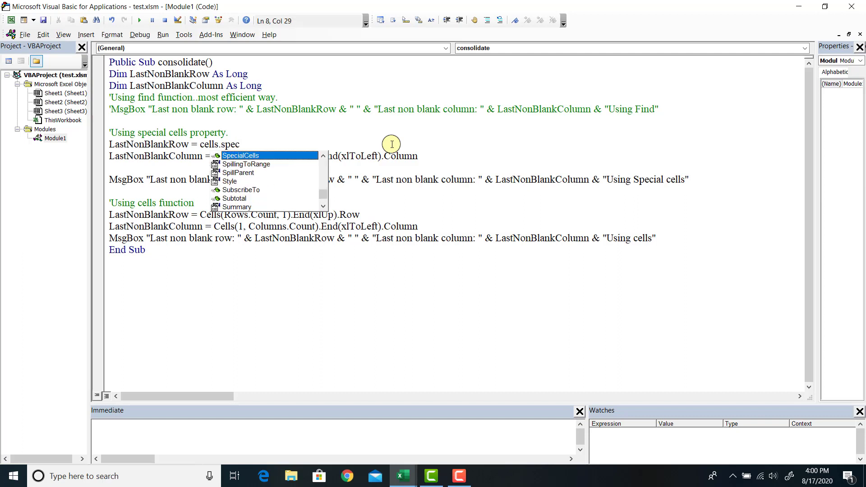
double_click(263, 154)
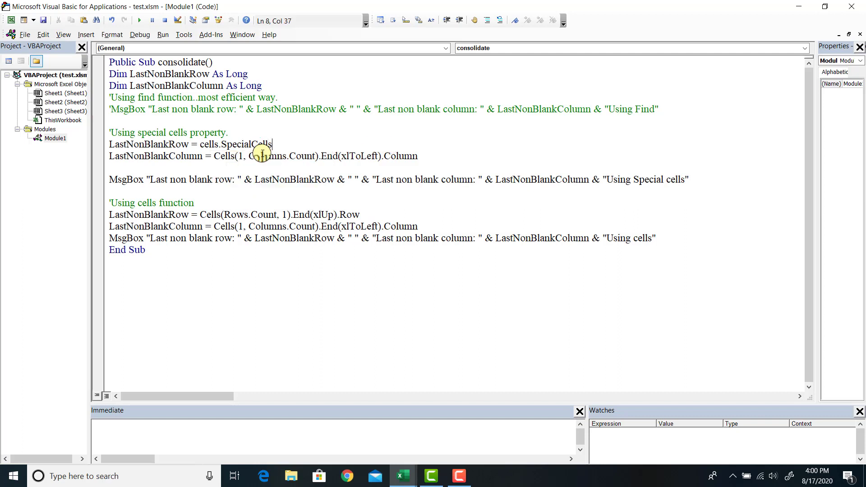
type("(")
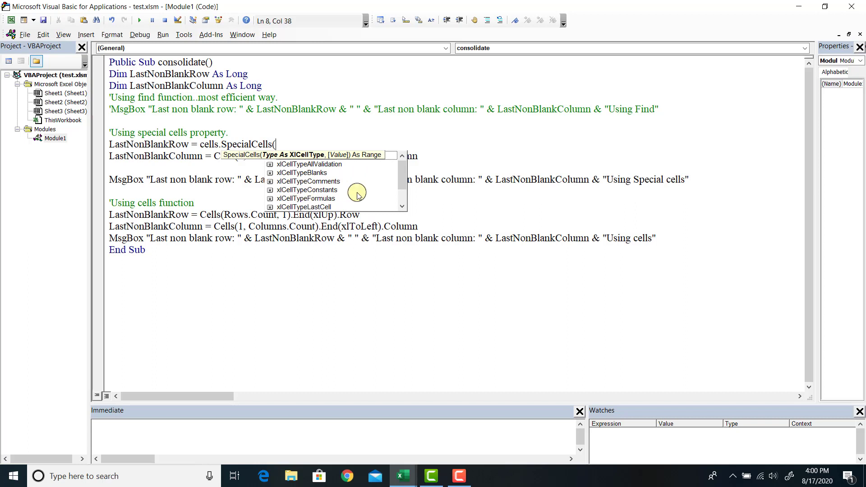
double_click(311, 206)
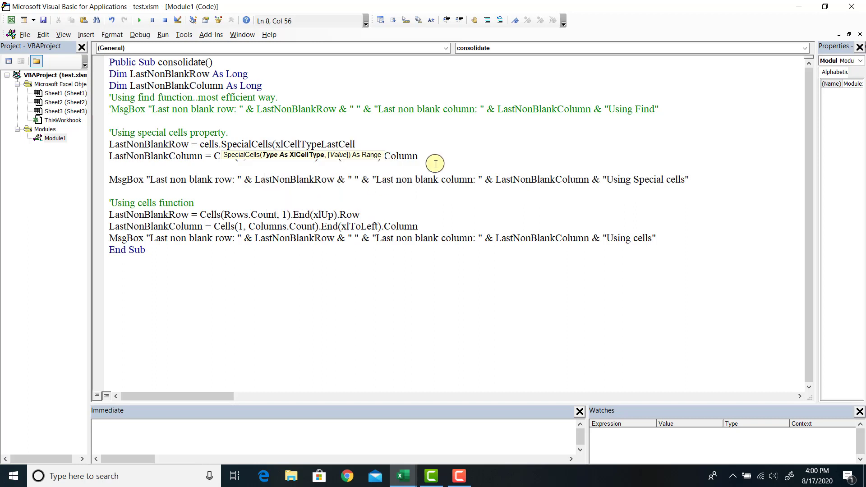
type(")")
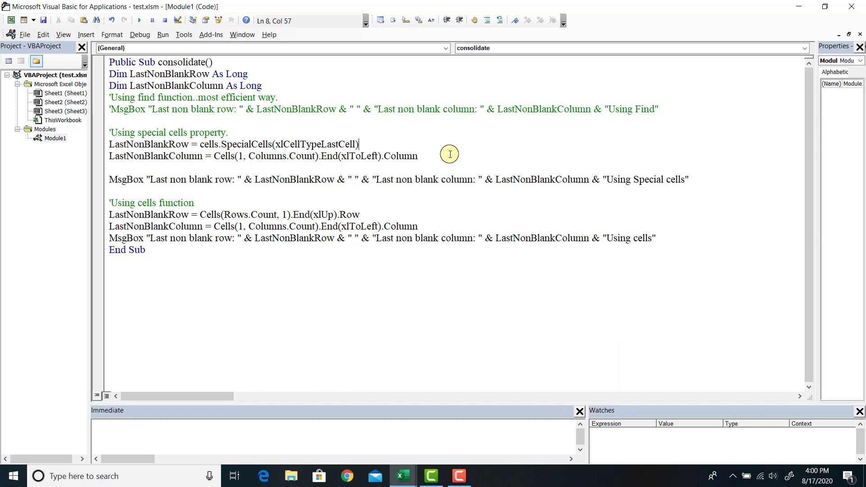
type(".Row")
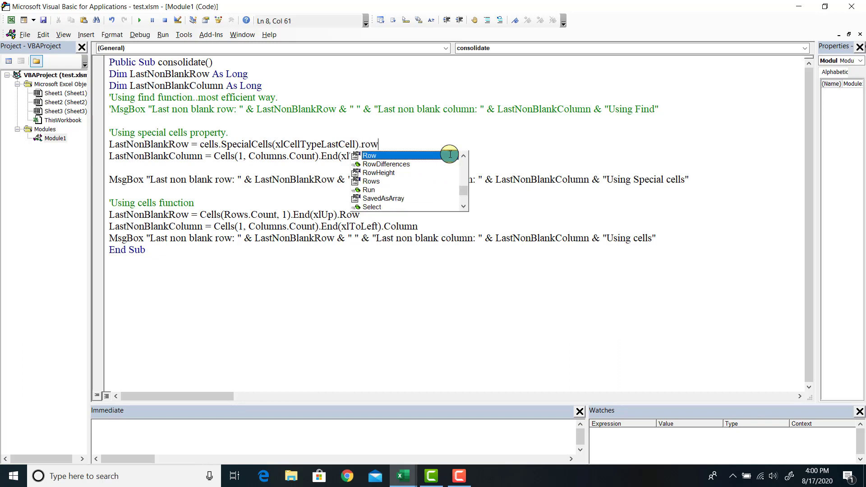
left_click(439, 152)
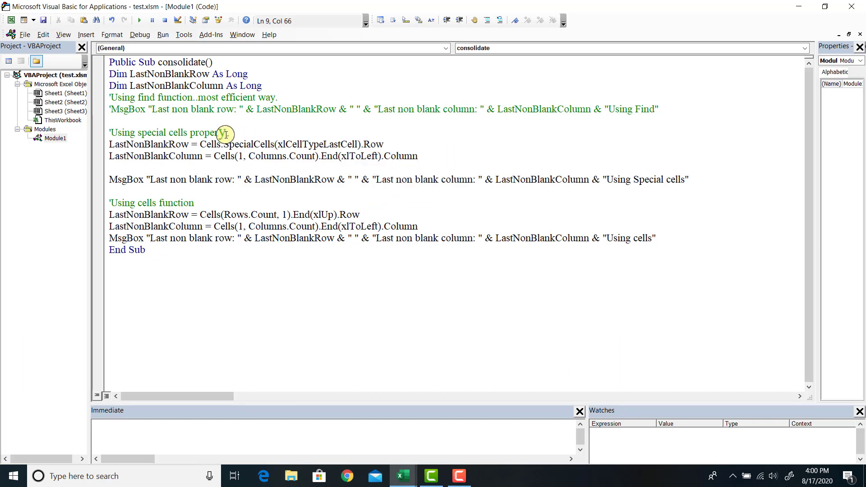
- Replace the copied column line's expression with Cells.SpecialCells(xlCellTypeLastCell), ending in .Column
left_click_drag(203, 143, 388, 140)
key("ctrl+c")
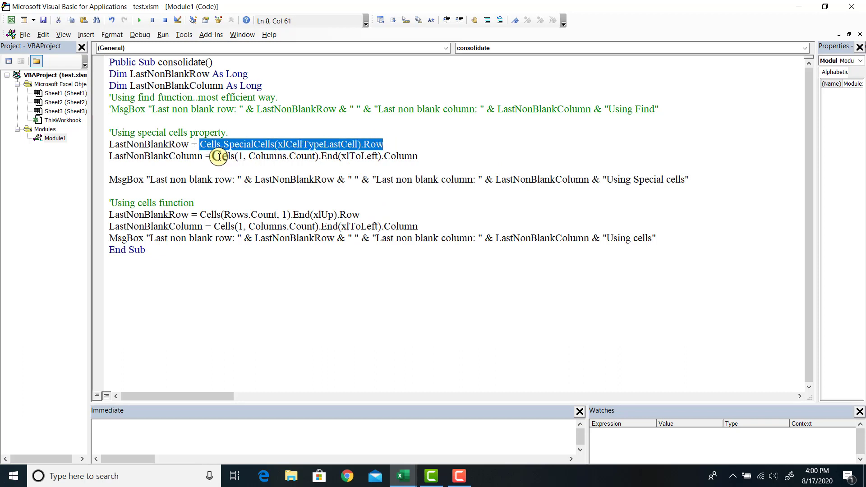
left_click_drag(215, 156, 417, 155)
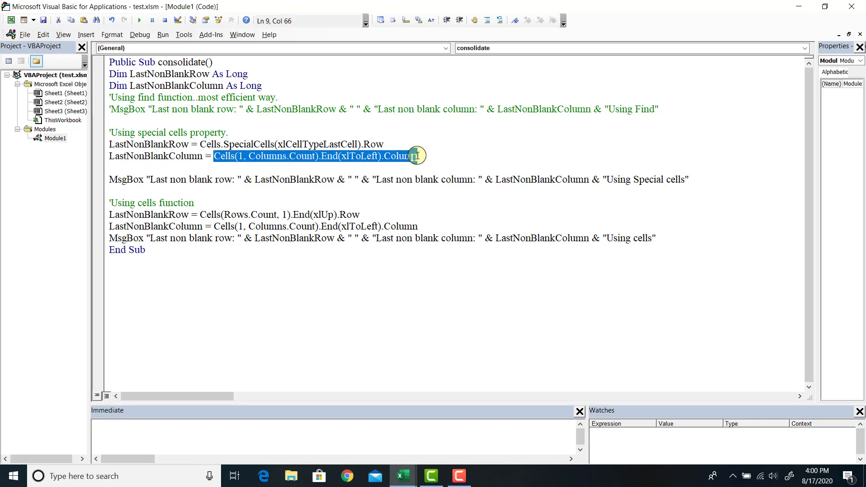
key("ctrl+v")
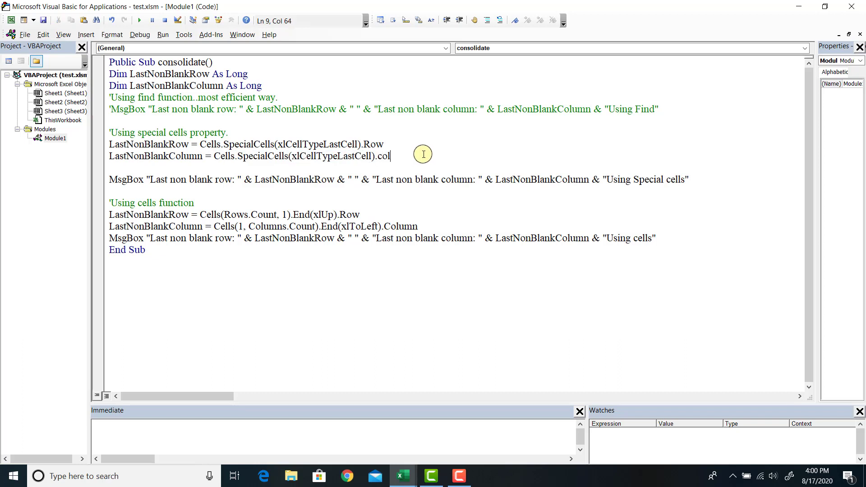
left_click(395, 190)
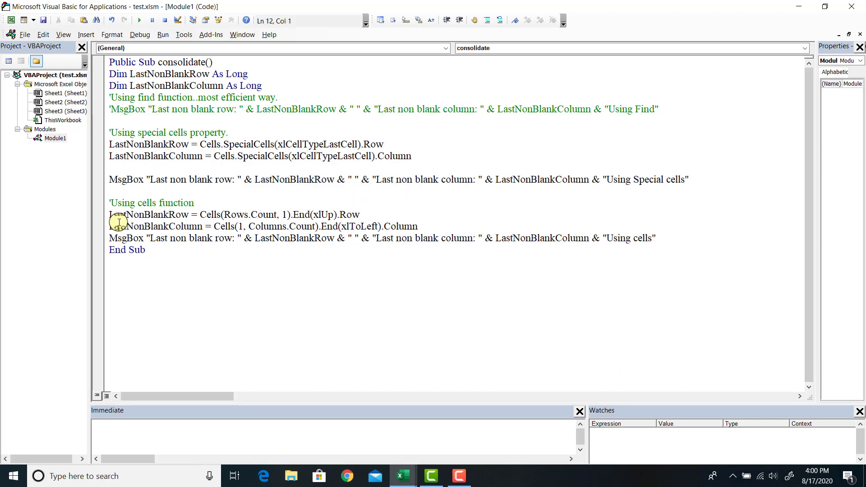
- Comment out the three 'Using cells function' lines with Comment Block
left_click_drag(105, 212, 104, 237)
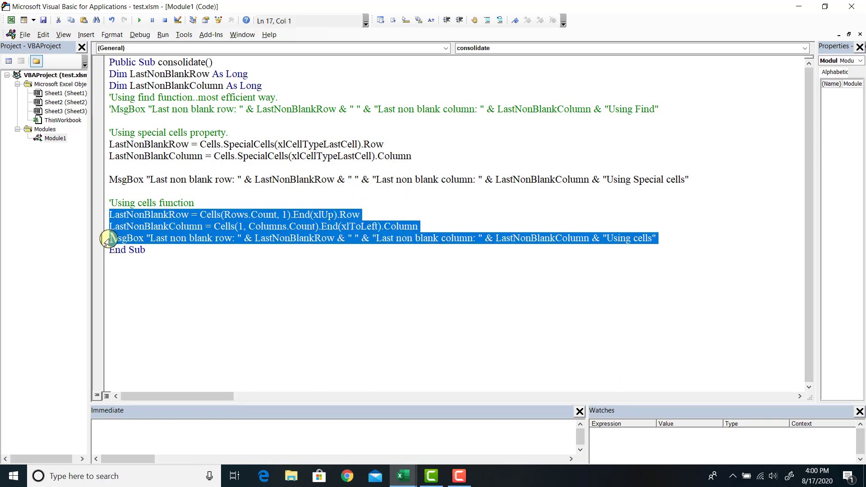
left_click(491, 20)
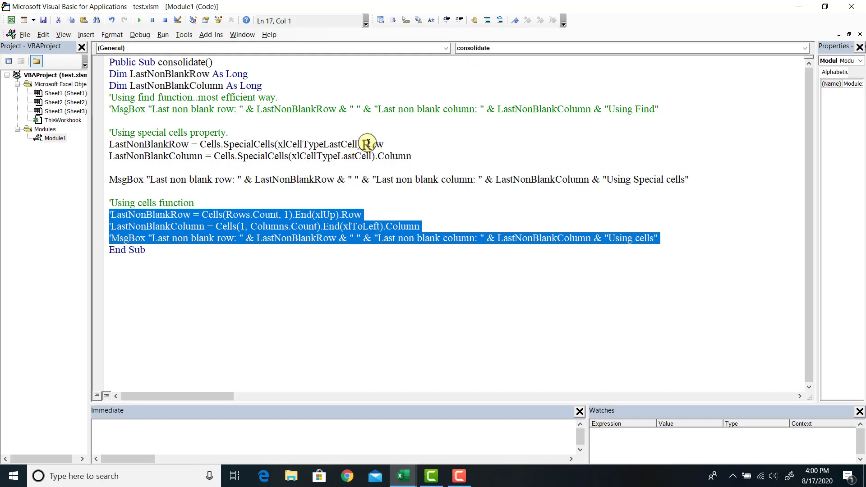
left_click(431, 153)
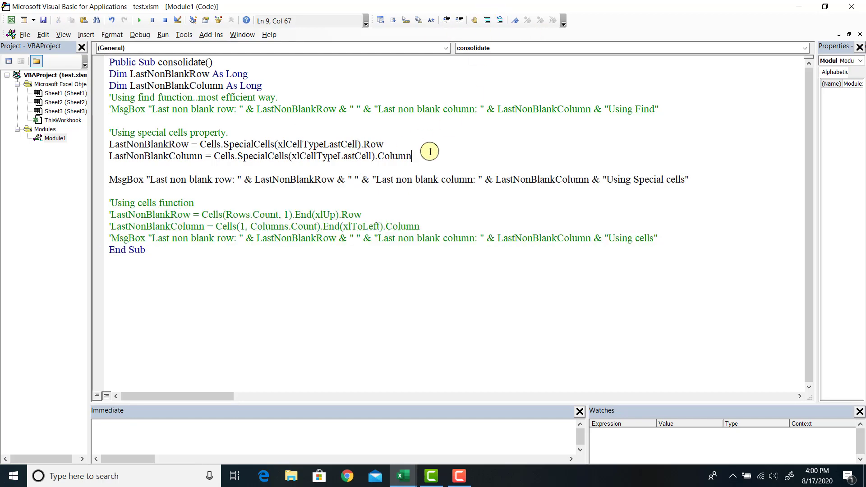
- Run the macro on Sheet1, getting last row 12, column 12, and dismiss the message
left_click(824, 6)
left_click(67, 443)
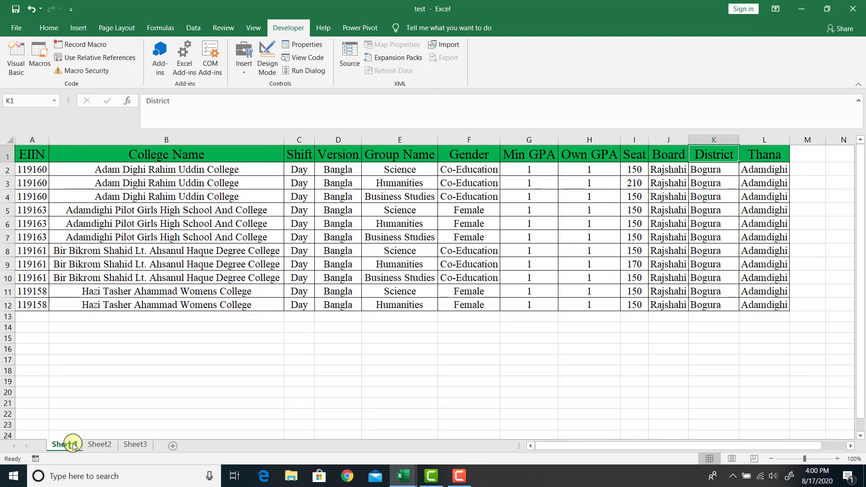
left_click(183, 340)
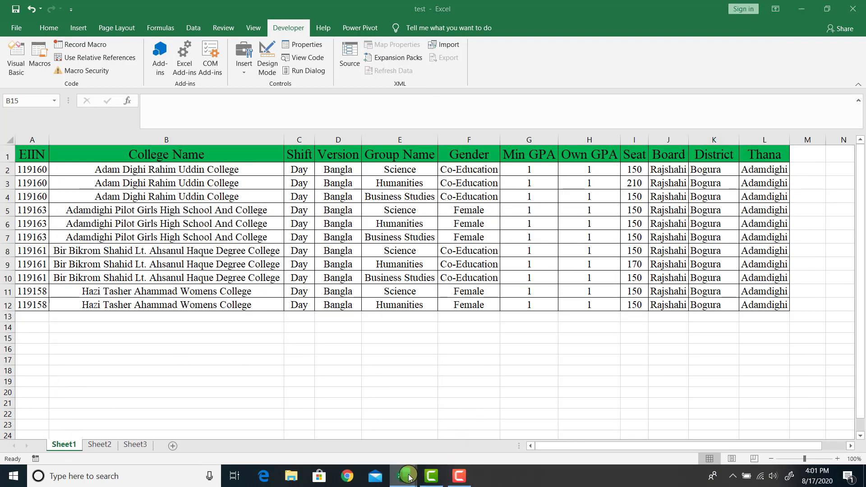
mouse_move(403, 475)
left_click(473, 433)
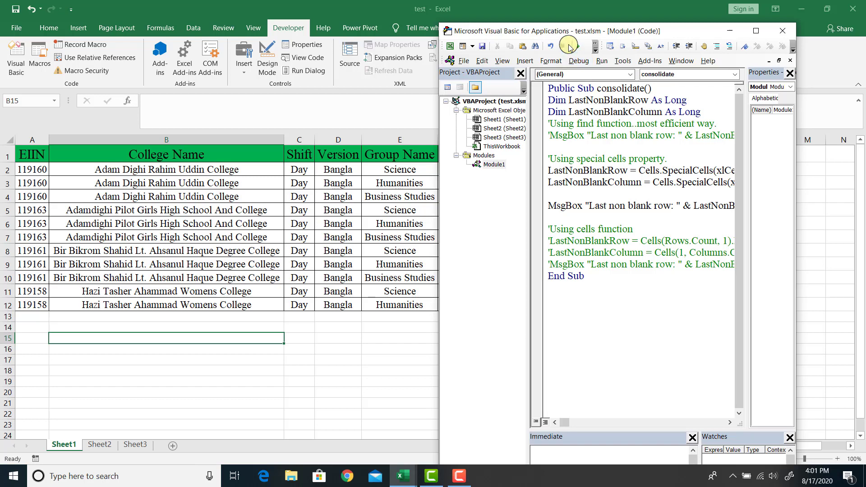
left_click(577, 46)
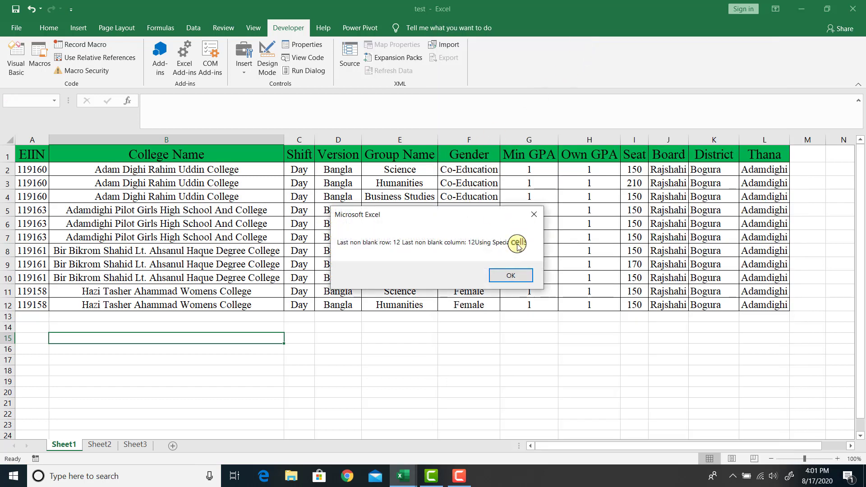
left_click(509, 276)
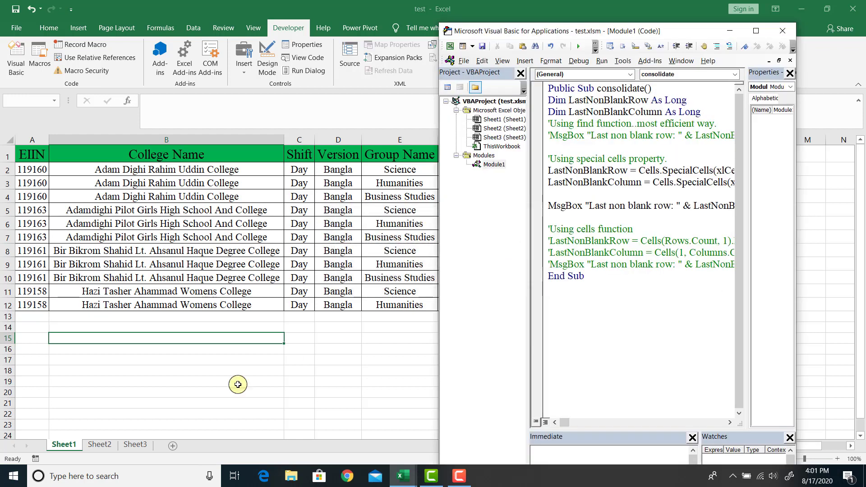
- Run the macro on Sheet2, getting last row 17, column 14, and dismiss the message
left_click(97, 444)
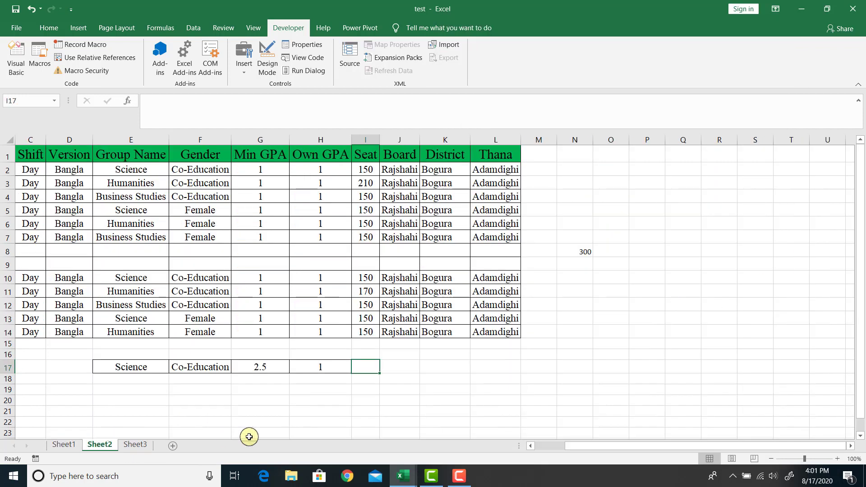
left_click(450, 433)
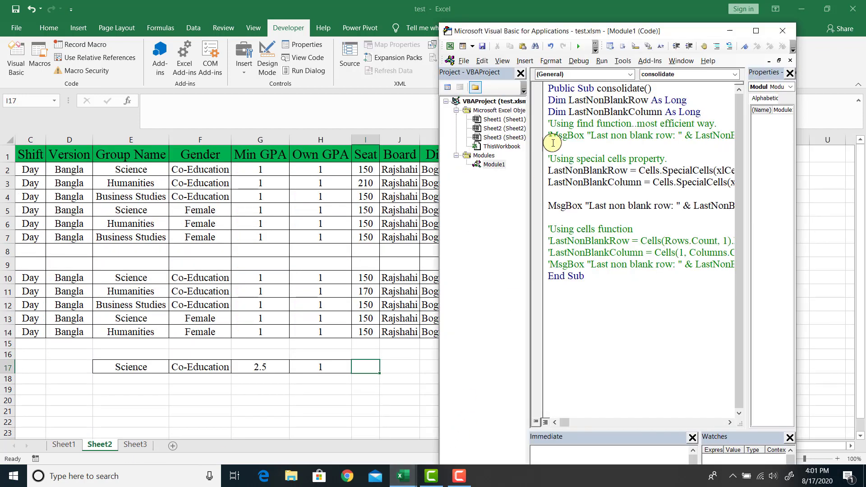
left_click(578, 47)
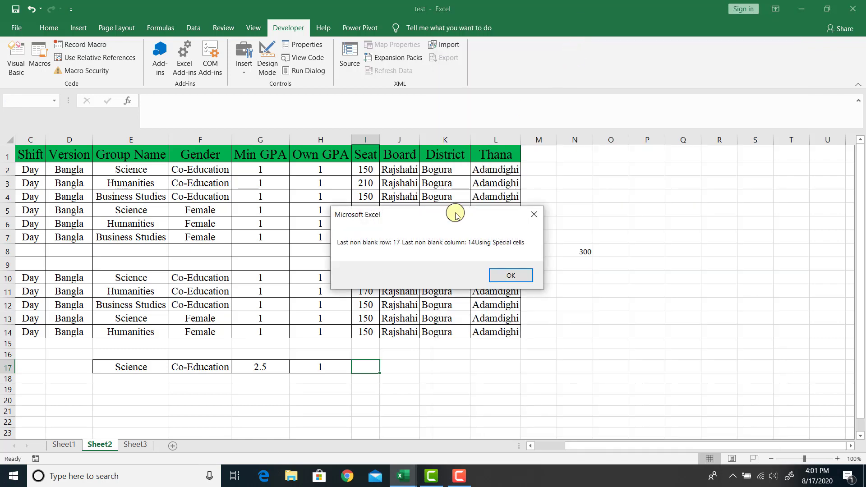
left_click(513, 276)
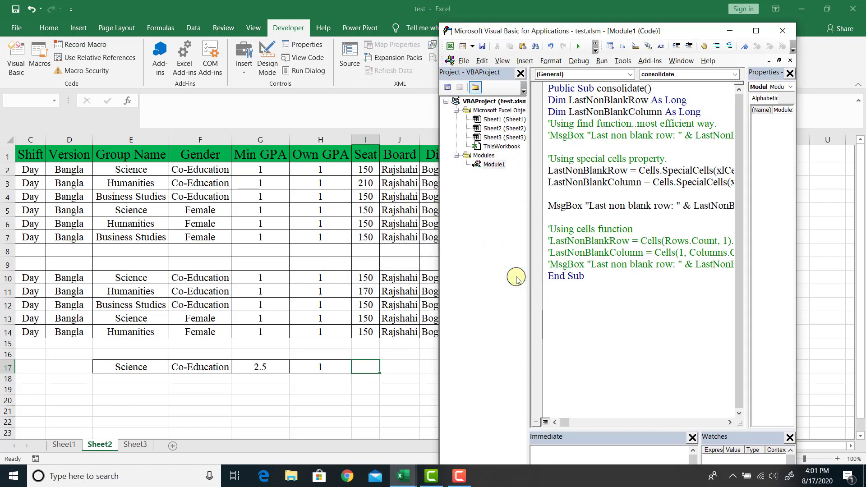
- Clear the 300 from N8 on Sheet2 and rerun the macro, still reporting row 17, column 14
left_click(386, 369)
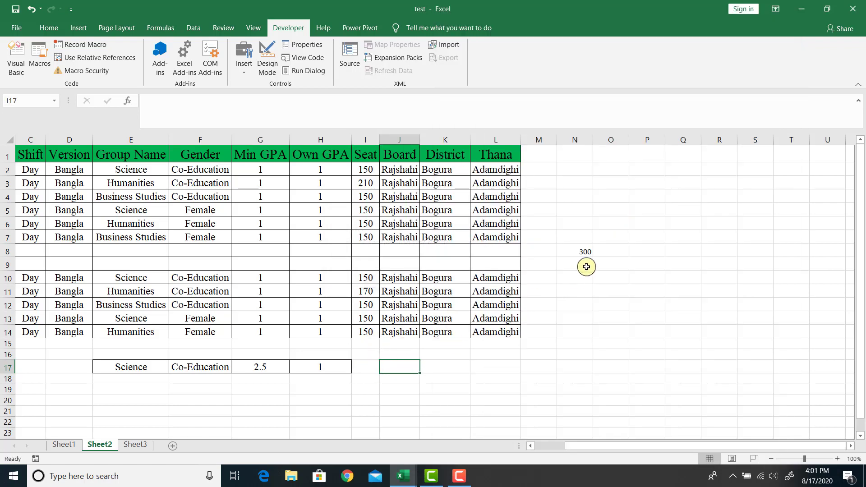
left_click(584, 250)
key("Delete")
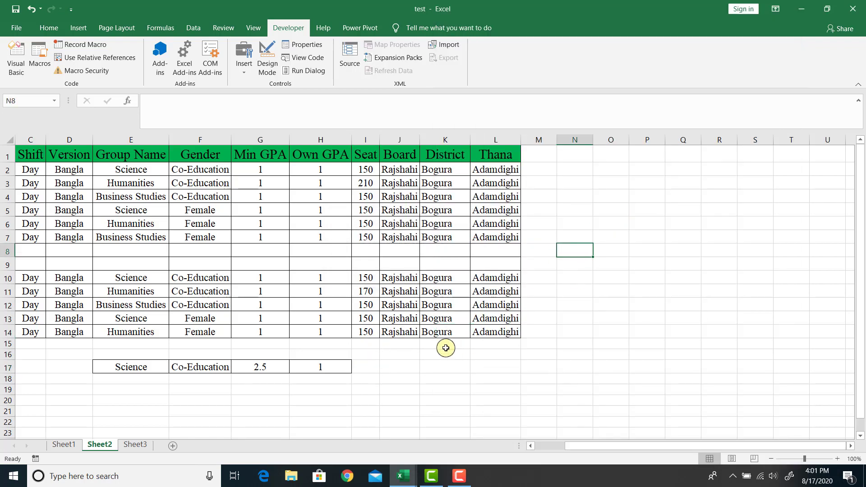
mouse_move(400, 475)
left_click(449, 432)
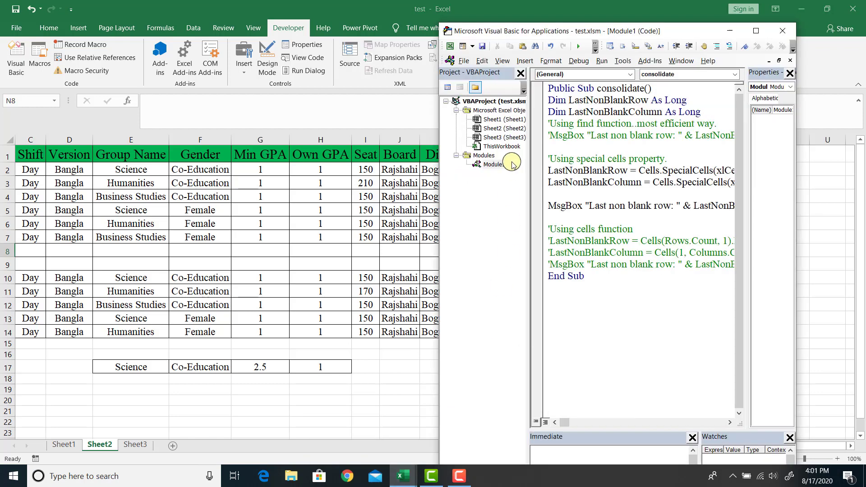
left_click(577, 45)
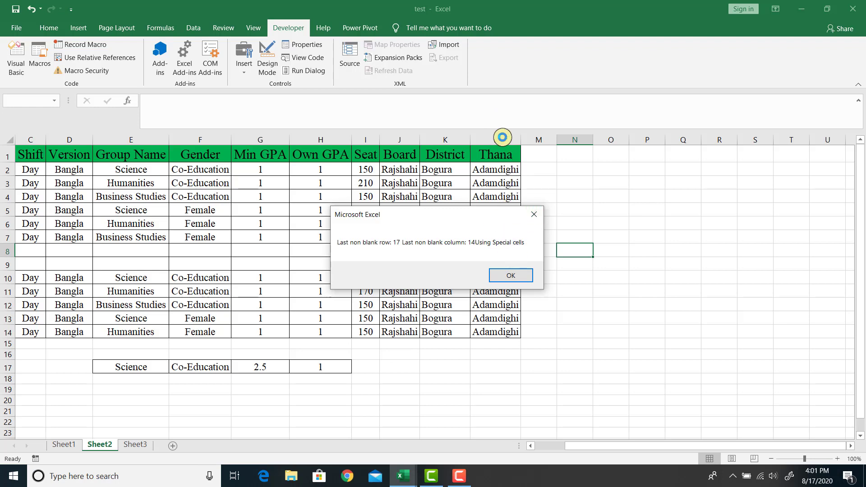
left_click(524, 279)
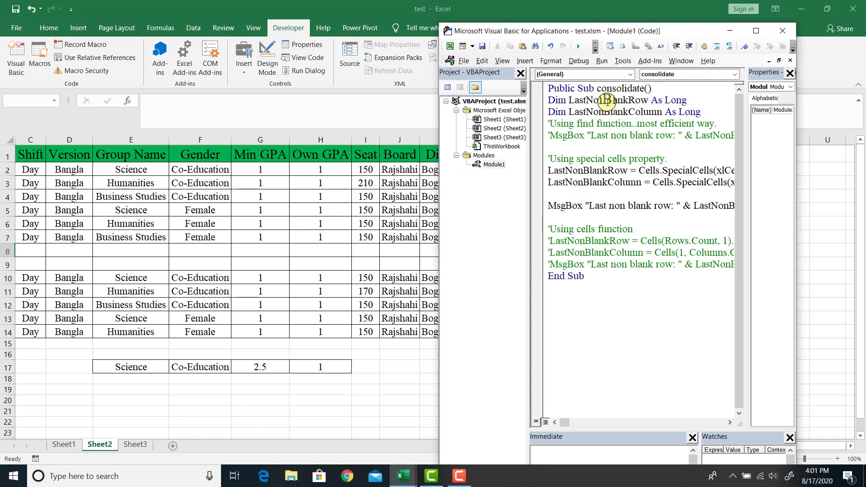
- Reselect the now-empty N8 on Sheet2 and return to the VBA editor
left_click(398, 251)
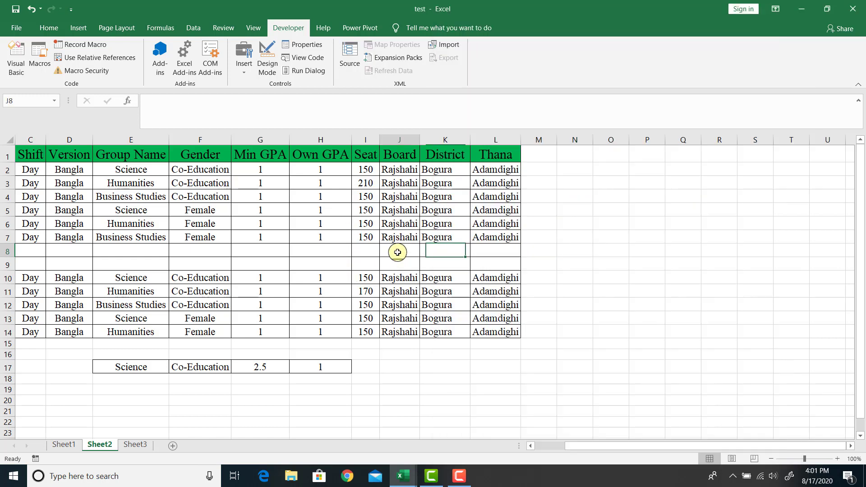
left_click(561, 251)
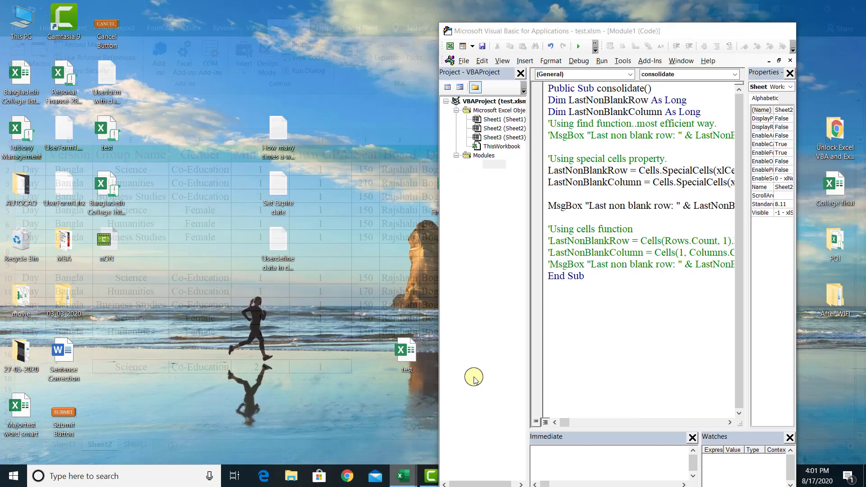
left_click(474, 377)
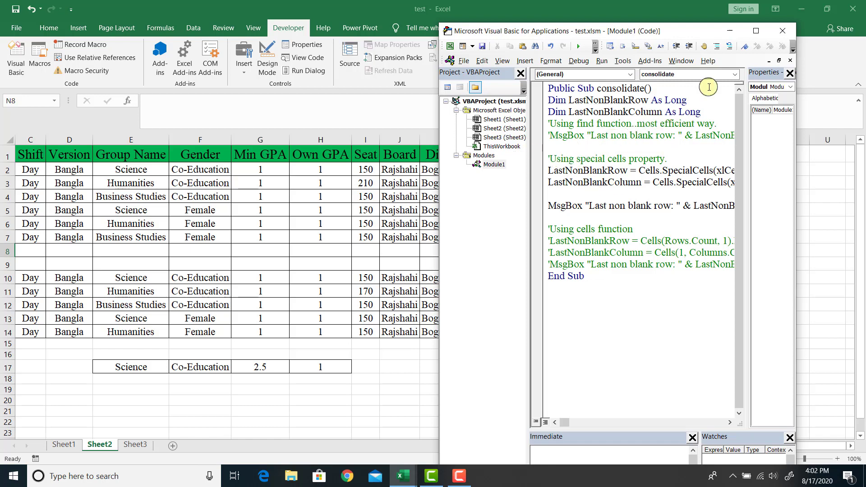
- Maximize the editor, uncomment the Find section's MsgBox line and add a blank line above it
left_click(755, 30)
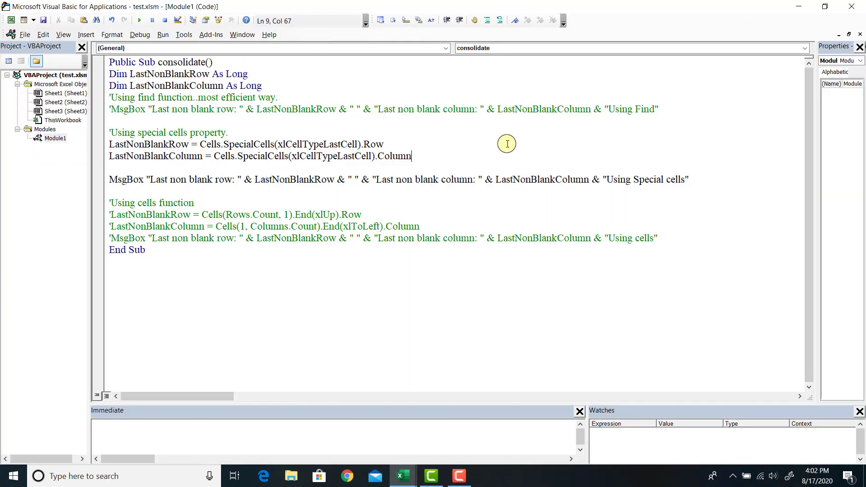
left_click(112, 109)
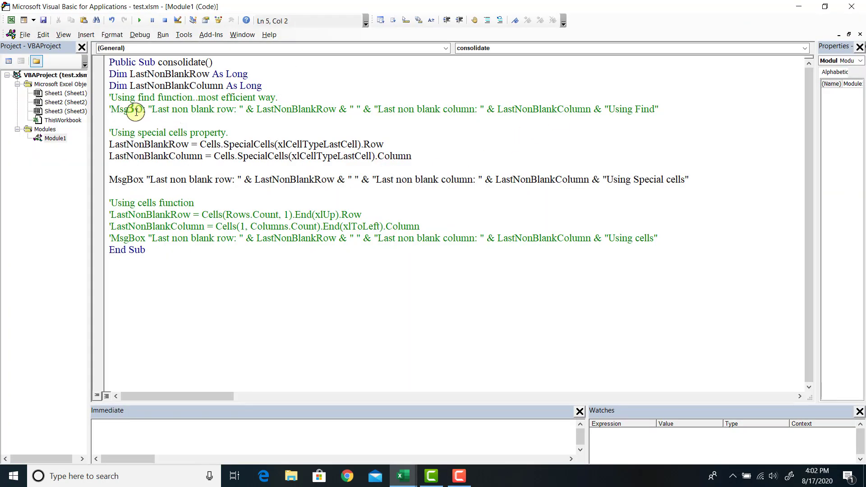
key("BackSpace")
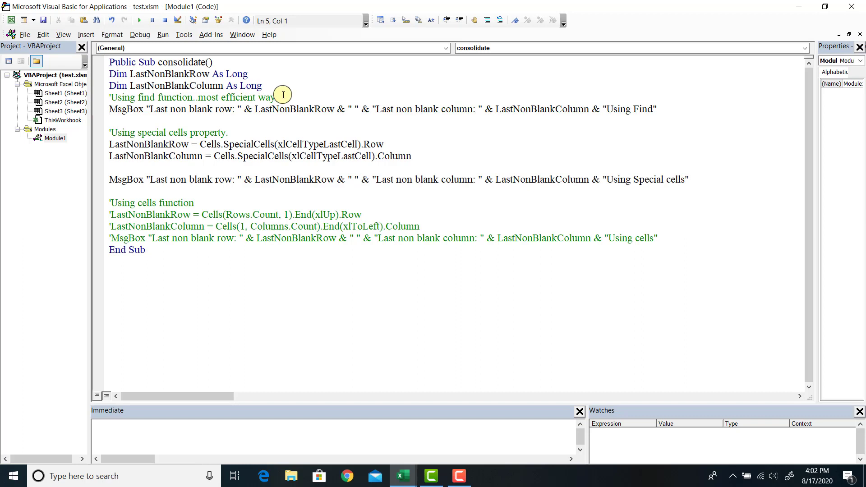
key("Return")
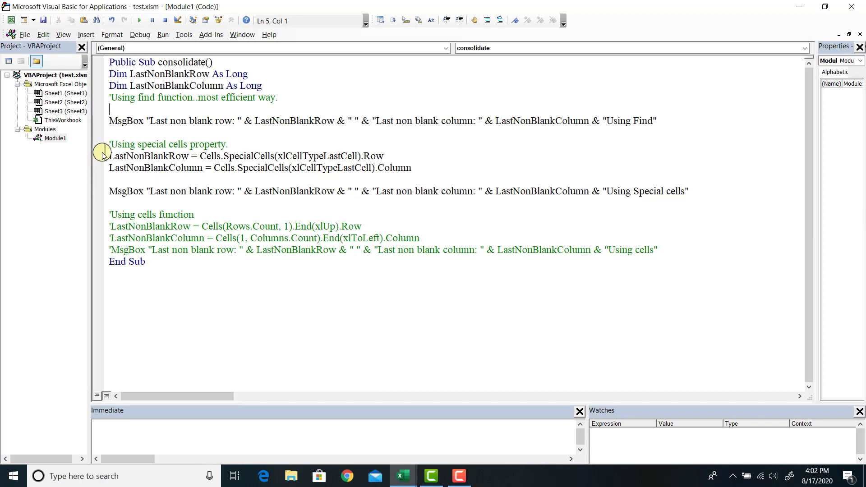
- Copy the two SpecialCells row and column assignments into the Find section, selecting the row line's SpecialCells part
left_click_drag(105, 156, 104, 168)
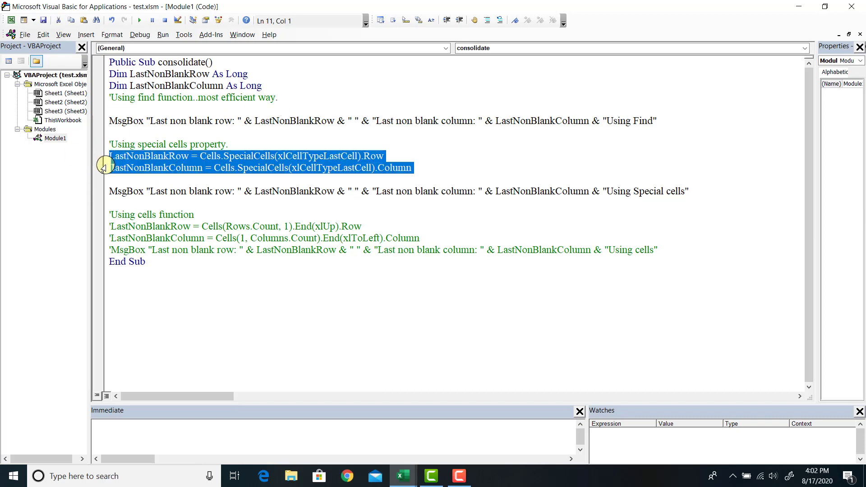
left_click(135, 107)
type("LastNonBlankRow = Cells.SpecialCells(xlCellTypeLastCell).Row LastNonBlankColumn = Cells.SpecialCells(xlCellTypeLastCell).Column")
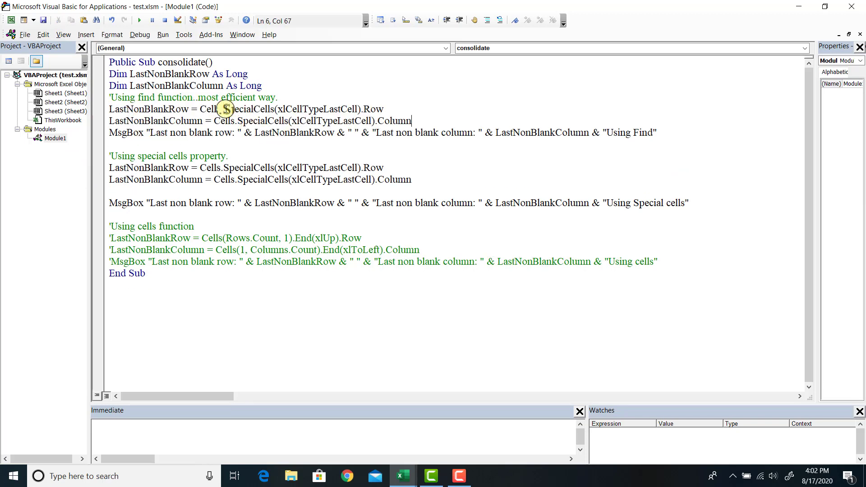
left_click_drag(223, 108, 397, 107)
- Replace SpecialCells on the row line so it reads LastNonBlankRow = Cells.Find("*",
key("Delete")
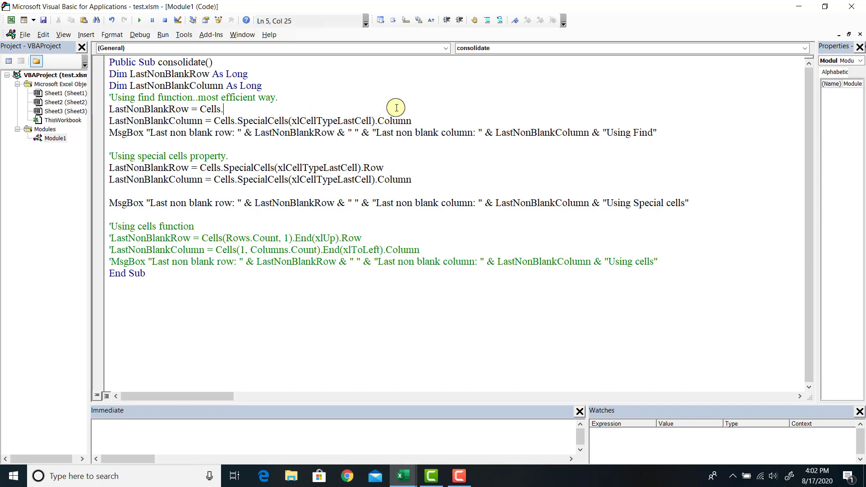
type("fi")
key("ctrl+space")
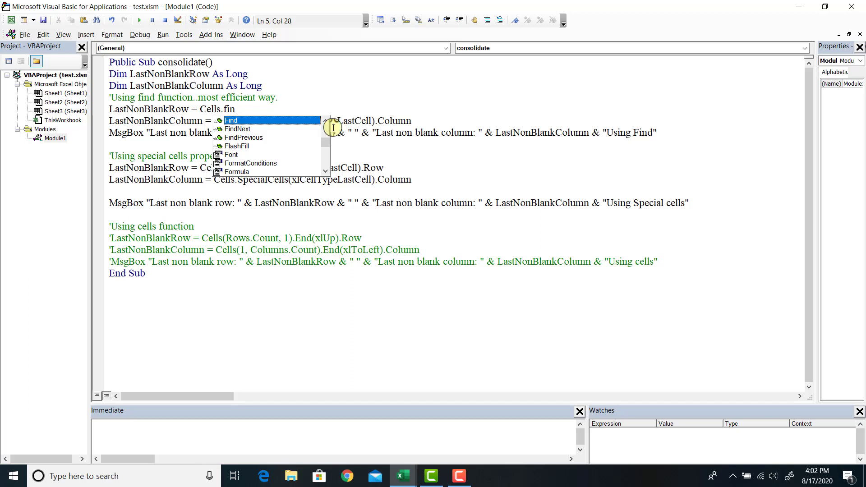
double_click(231, 120)
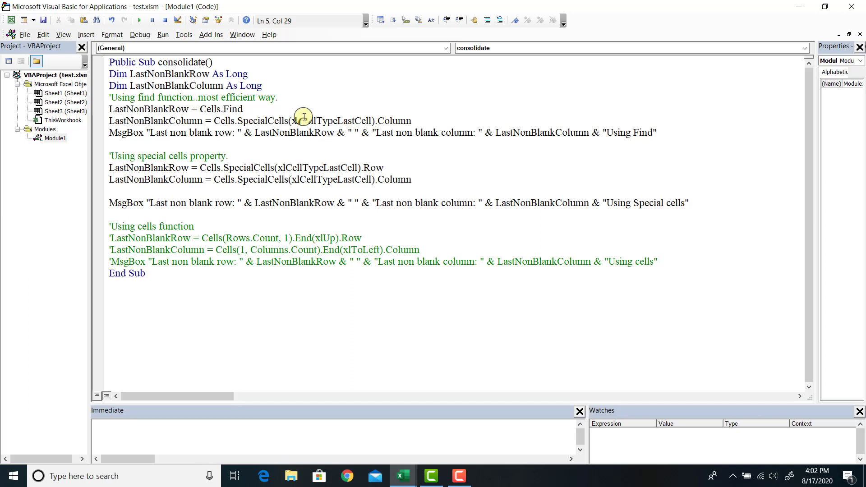
type("(")
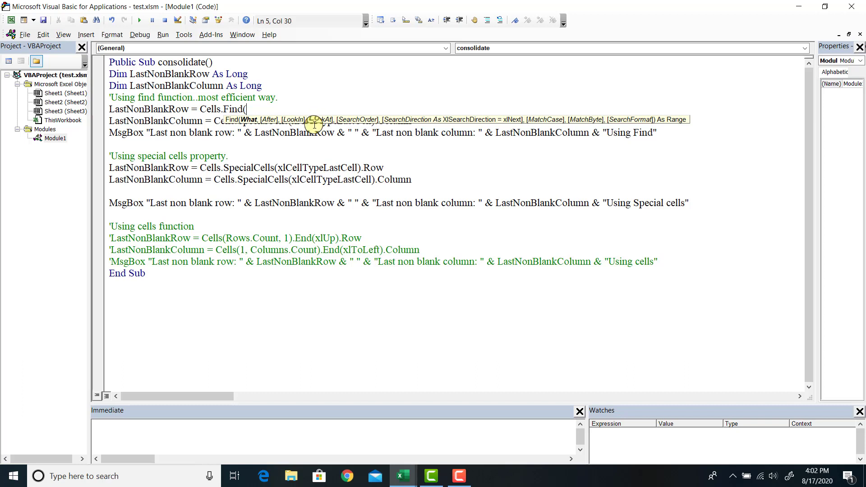
type("\"*")
type("\",")
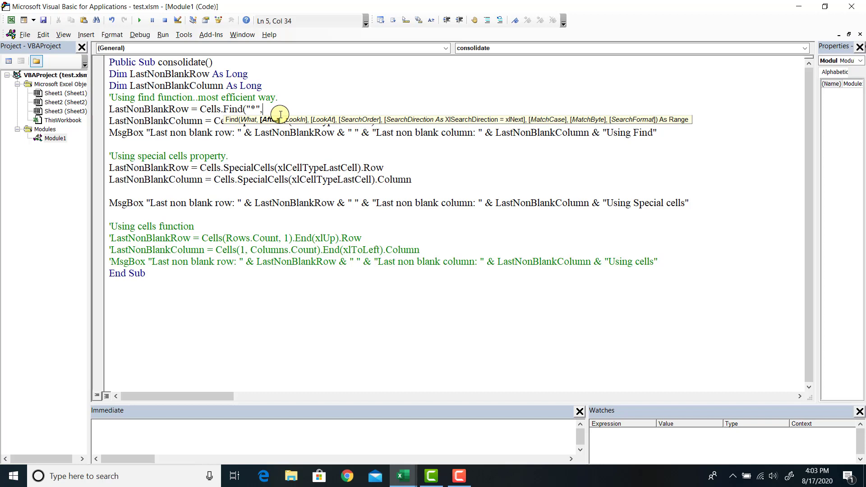
- Add range("A1") and XLFORMULAS as the Find call's After and LookIn arguments
type("range(")
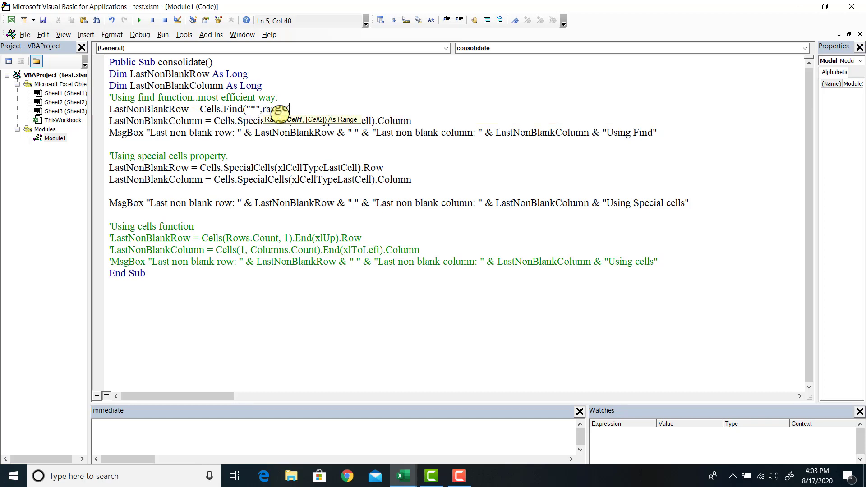
type("\"")
type("A1\"")
type(")")
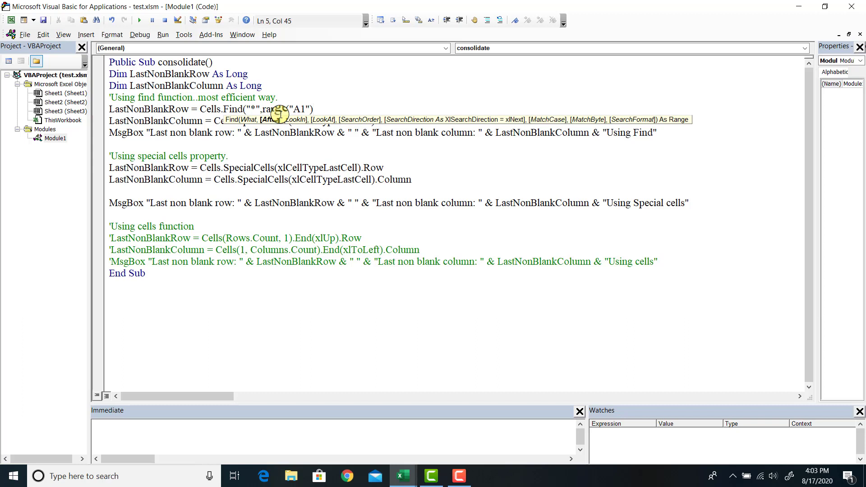
type(",")
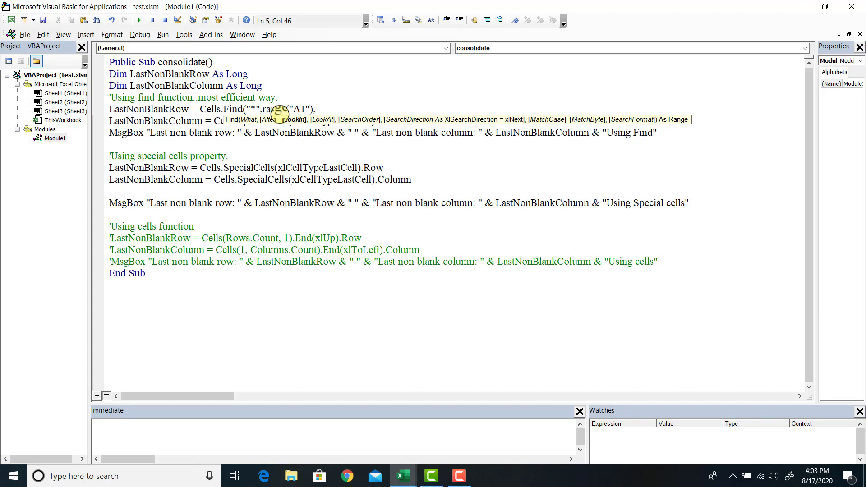
type("XL")
type("FORMULAS")
type(",")
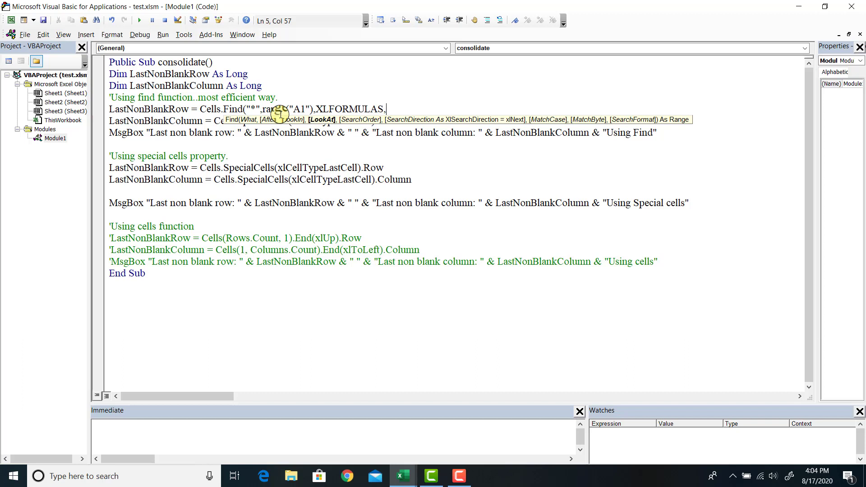
- Add Xlpart and xlbyrows as the Find call's LookAt and SearchOrder arguments
type("X")
type("lp")
type("art")
type(",")
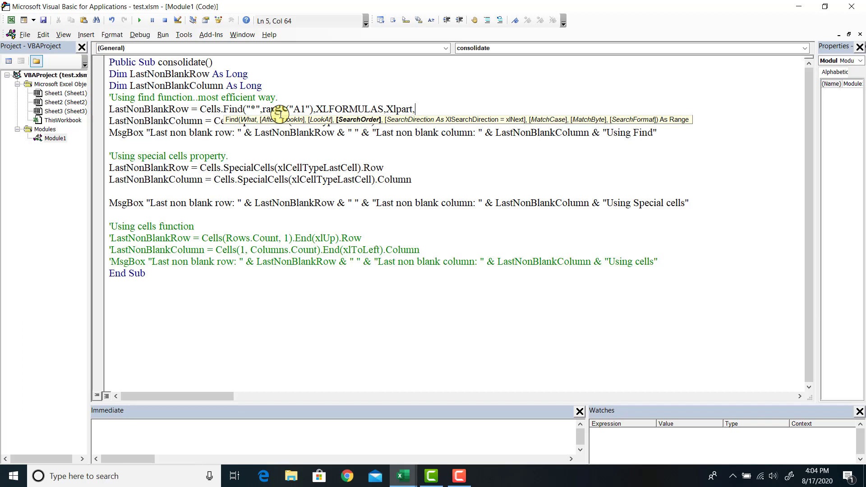
type("xl")
type("byrows,")
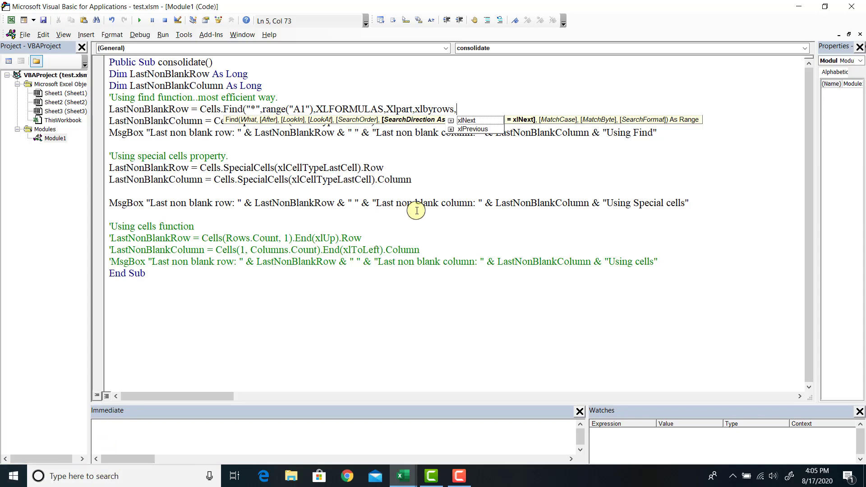
- In Excel's Sheet1, jump from below the data down to the last cell, A1048576
mouse_move(401, 476)
left_click(383, 414)
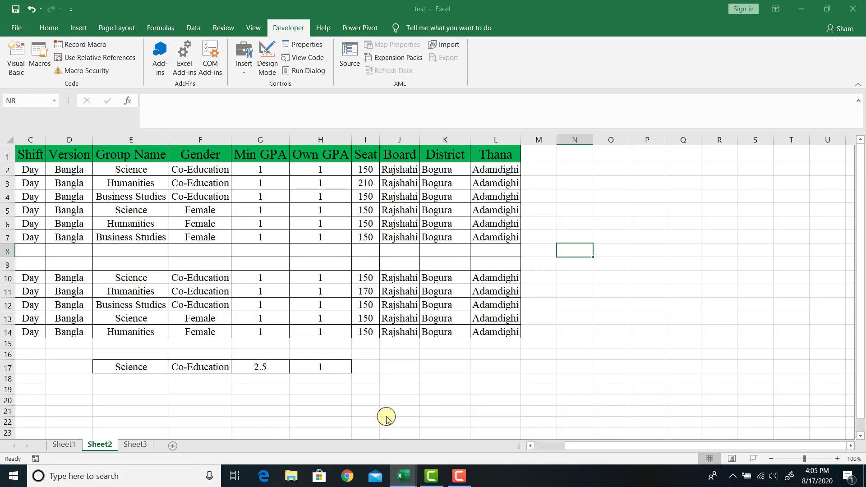
left_click(64, 444)
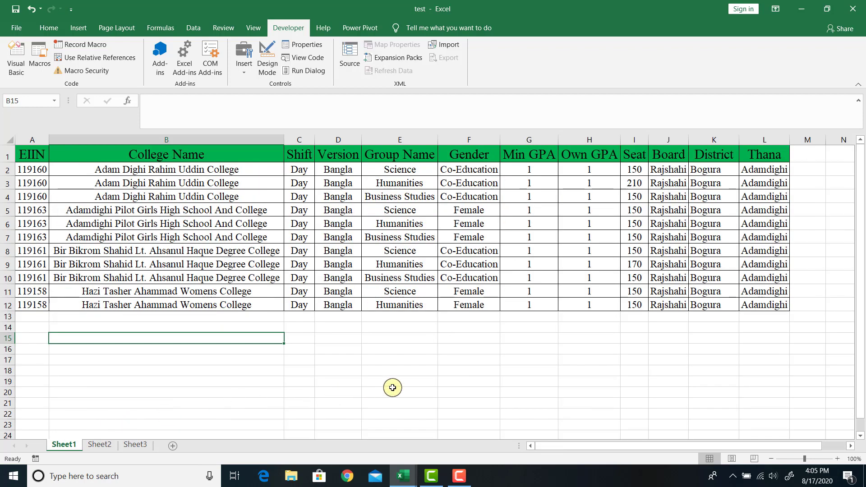
scroll(392, 388, "down", 9)
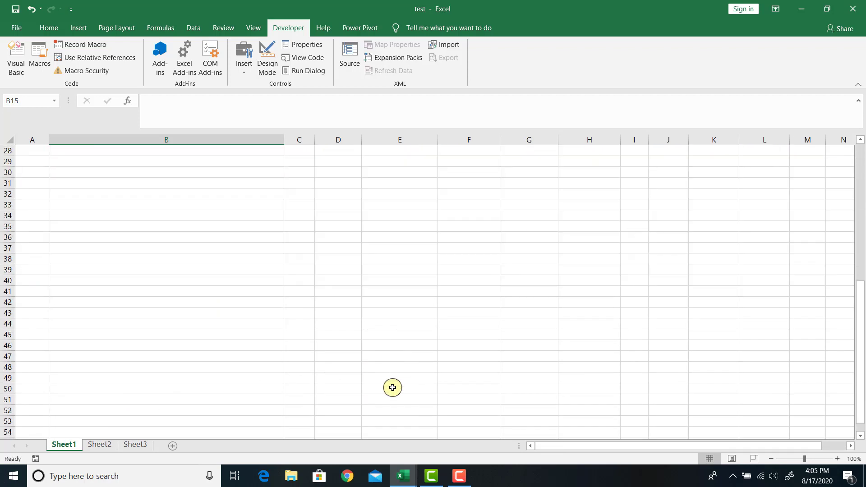
scroll(392, 388, "down", 4)
left_click(53, 410)
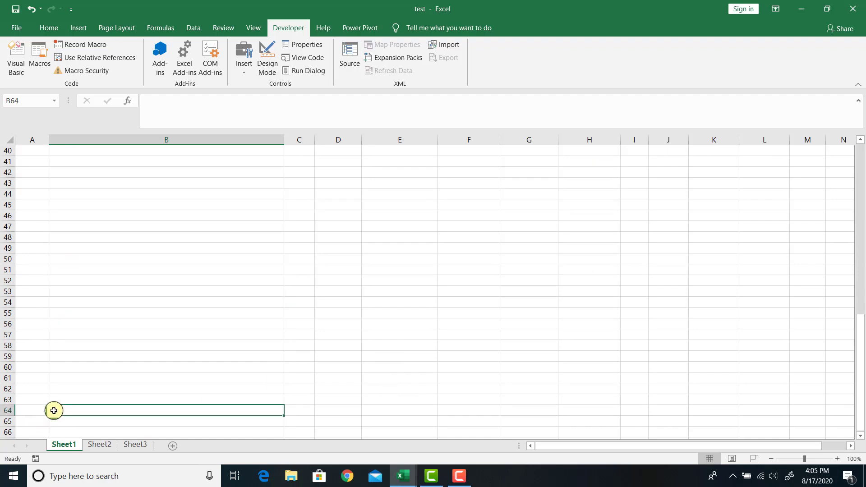
key("Left")
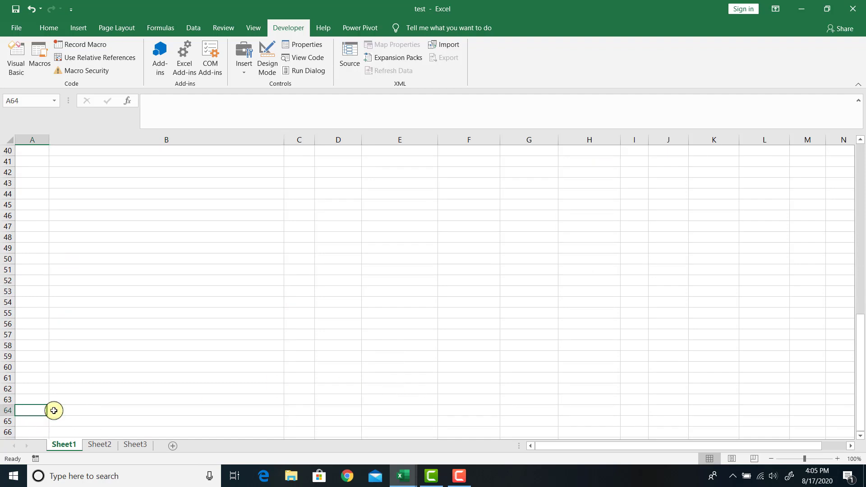
key("ctrl+shift+Down")
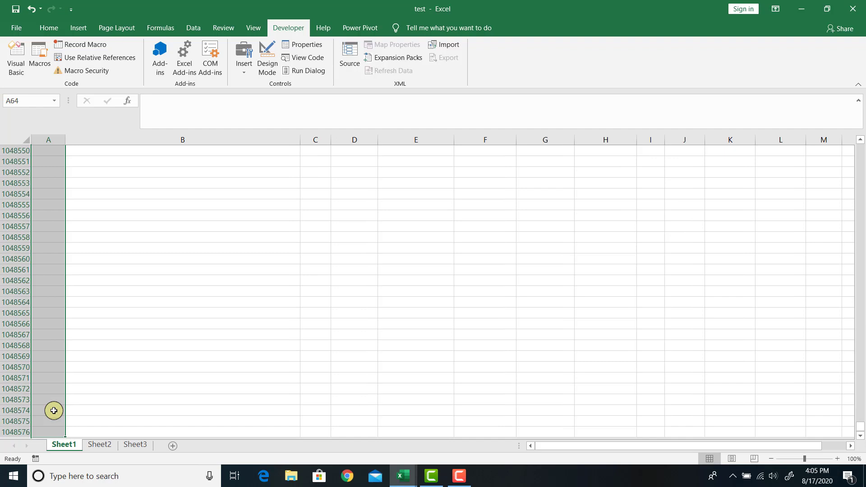
left_click(53, 433)
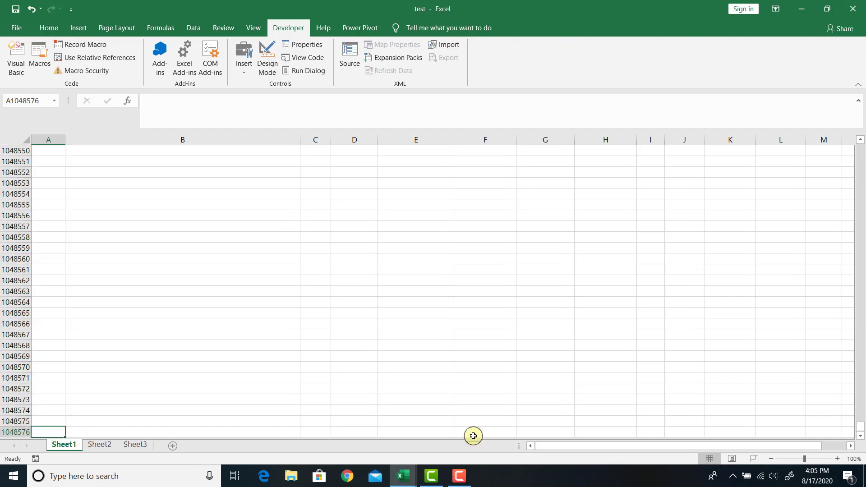
- Move around the empty bottom rows, from I1048576 to U1048576, to show they are blank
left_click(840, 432)
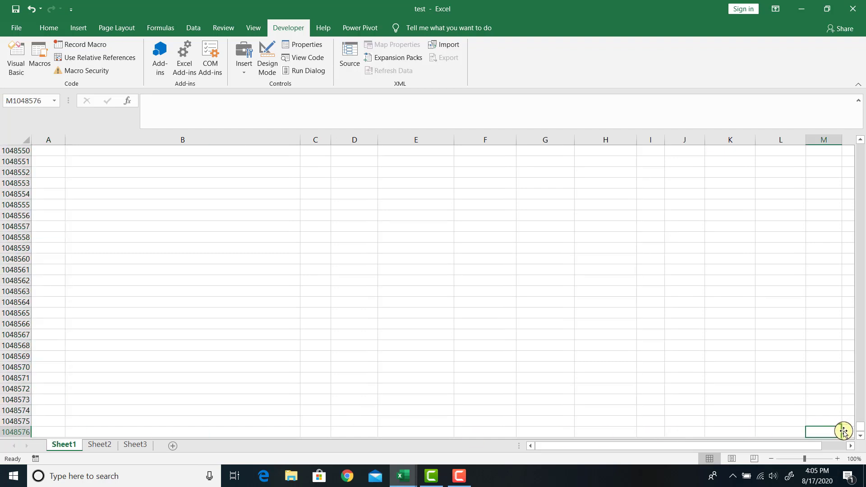
key("Right")
key("Right")
key("Right")
key("Right")
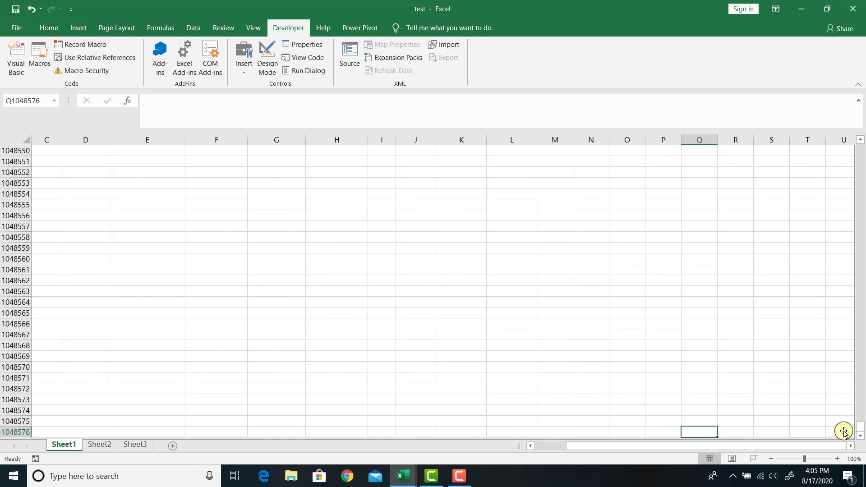
key("Left")
key("Left")
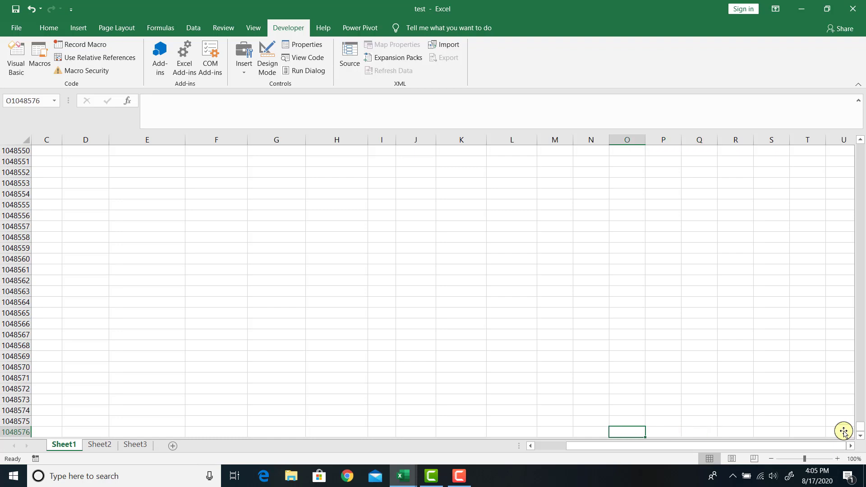
key("Left")
key("Left")
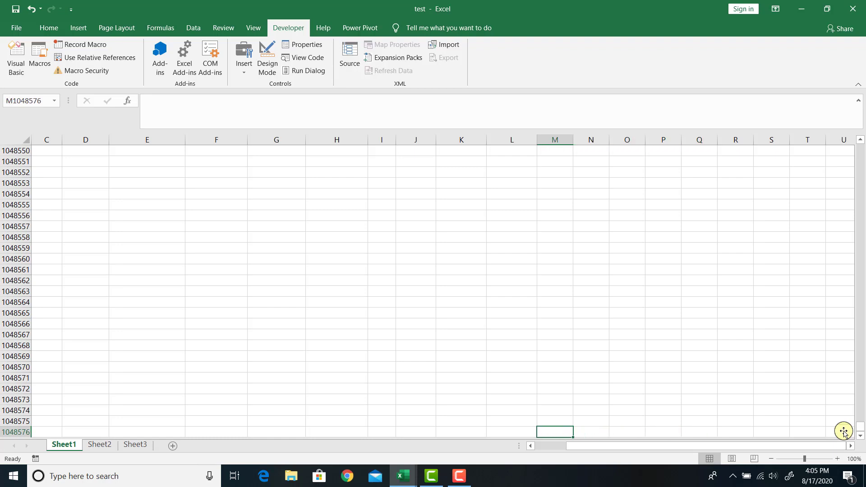
key("Left")
key("Left")
key("Left")
key("Left")
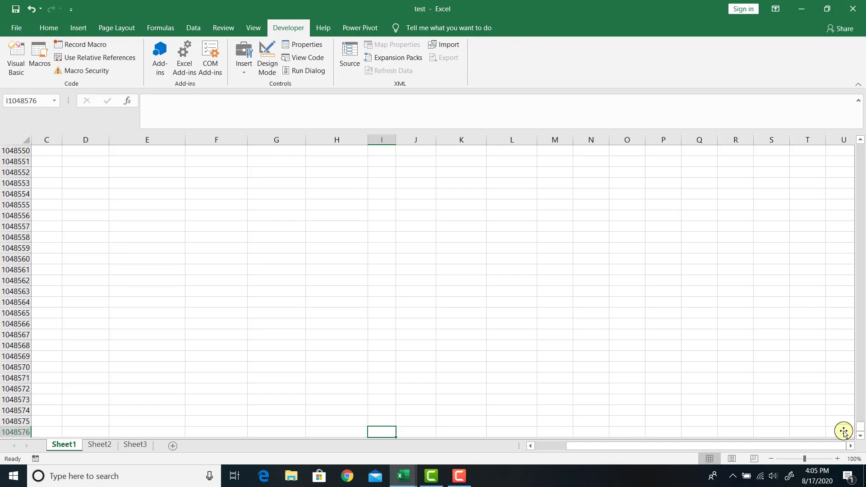
key("Up")
key("Up")
key("Up")
key("Up")
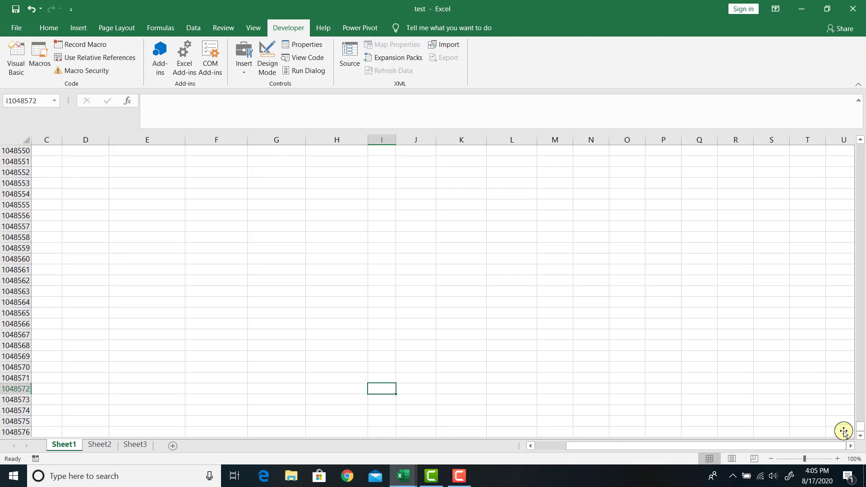
key("Down")
key("Down")
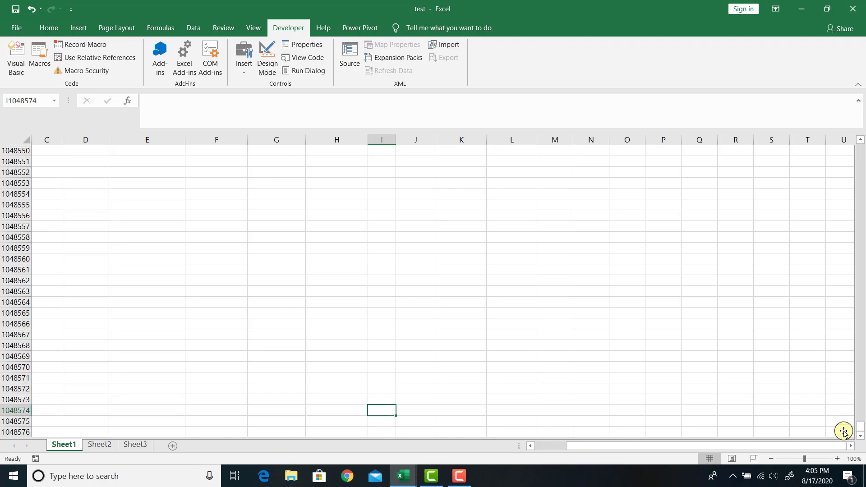
key("Down")
key("Down")
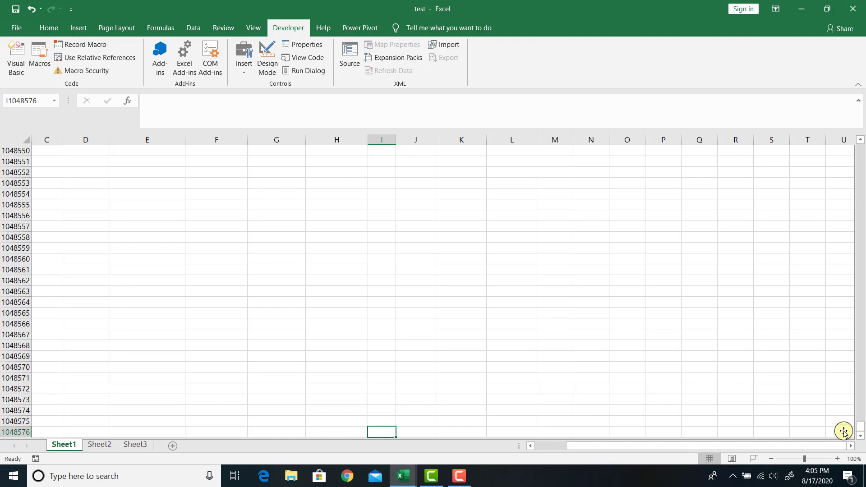
key("Right")
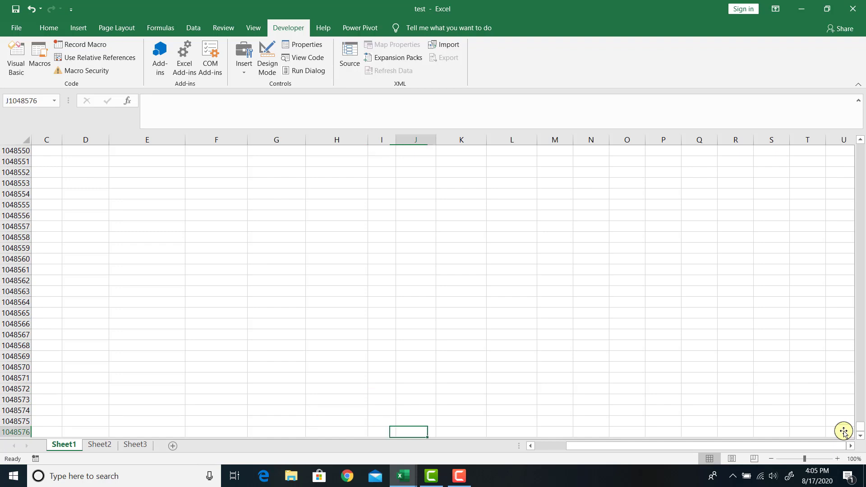
key("Right")
key("Right")
key("Right")
key("Right")
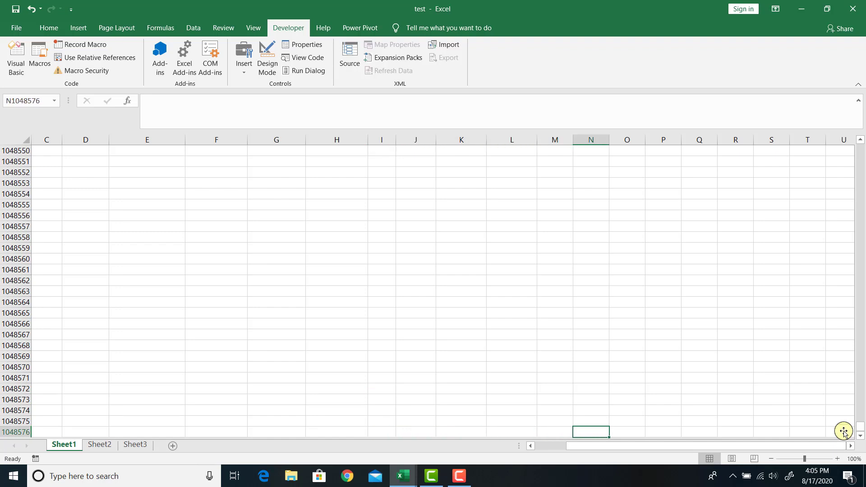
left_click(584, 230)
key("Down")
key("Down")
key("Down")
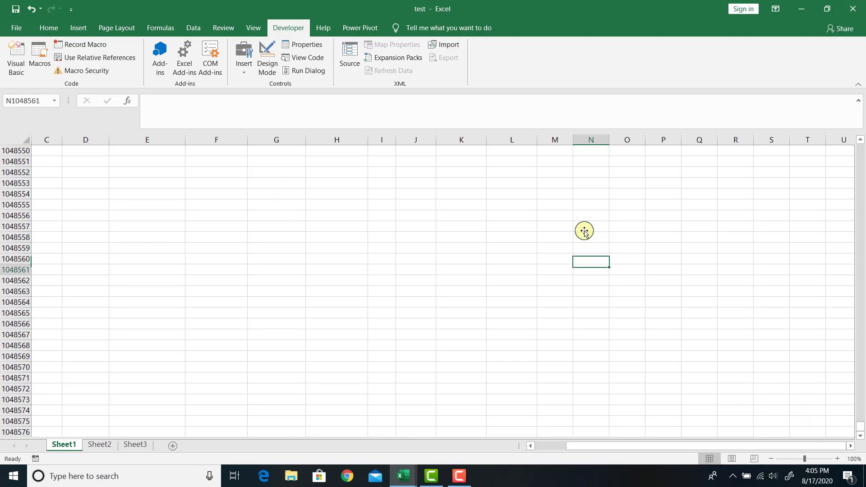
key("Down")
key("Down")
key("Down")
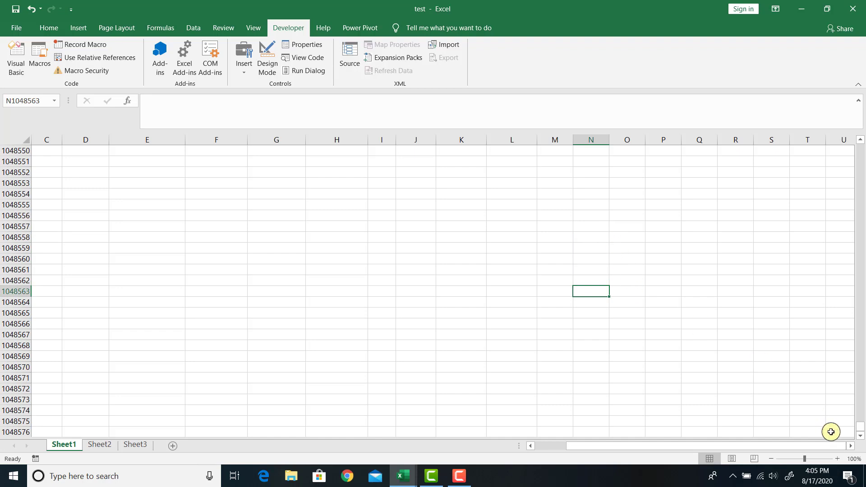
left_click(841, 429)
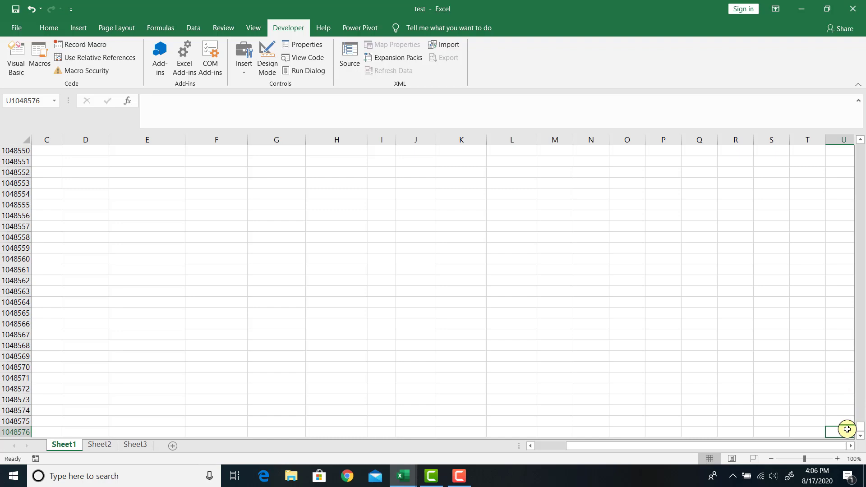
- Move along the sheet's bottom rows to column J of row 1048575
key("Left")
key("Left")
key("Left")
key("Left")
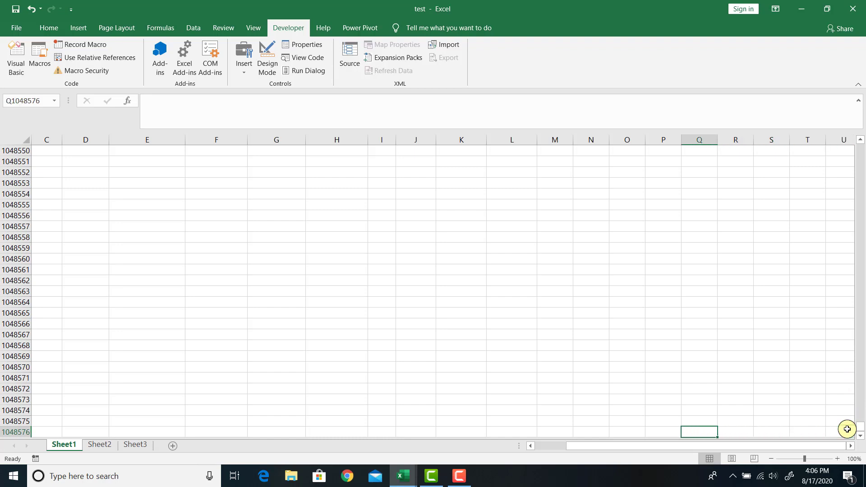
key("Left")
key("Left")
key("Left")
key("Left")
key("Left")
key("Left")
key("Left")
key("Left")
key("Left")
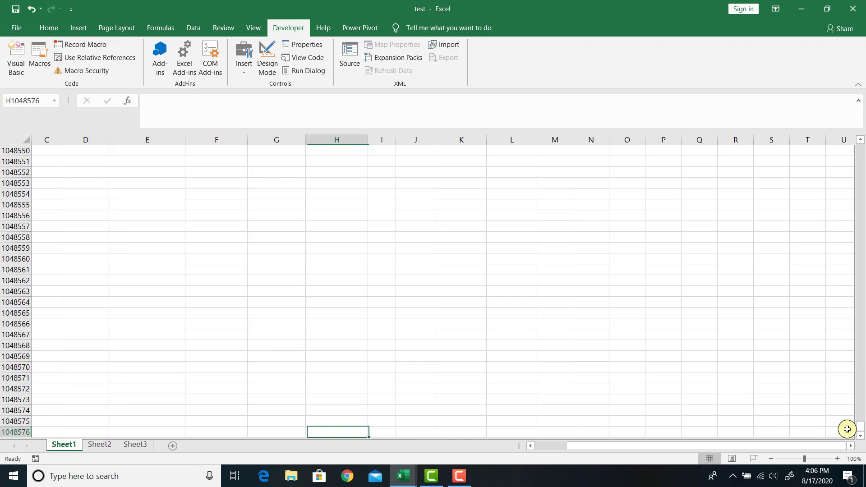
key("Left")
key("Left")
key("Left")
key("Left")
key("Left")
key("Left")
key("Left")
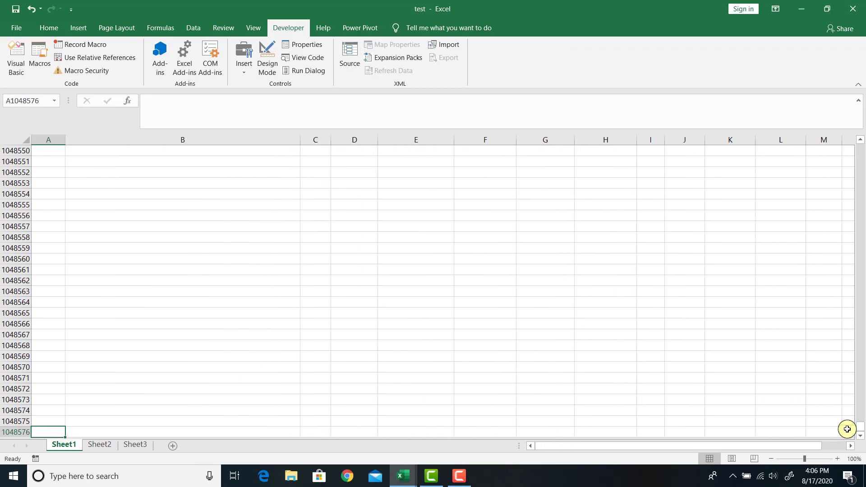
key("Up")
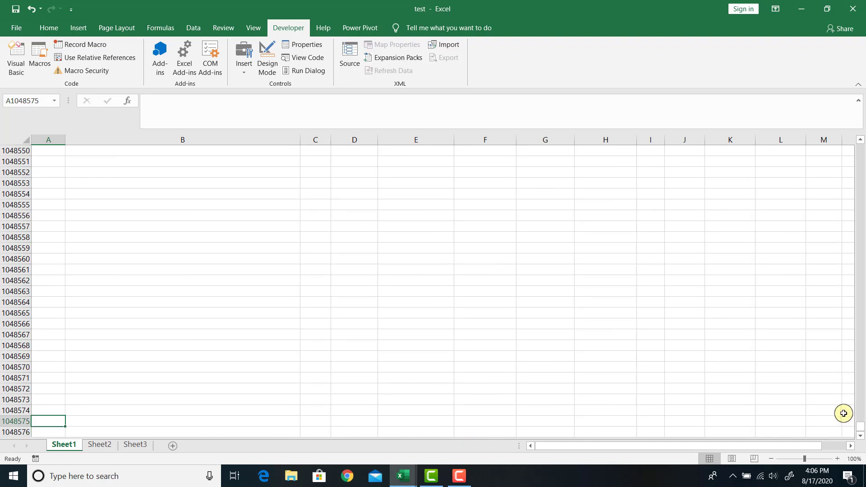
left_click(850, 419)
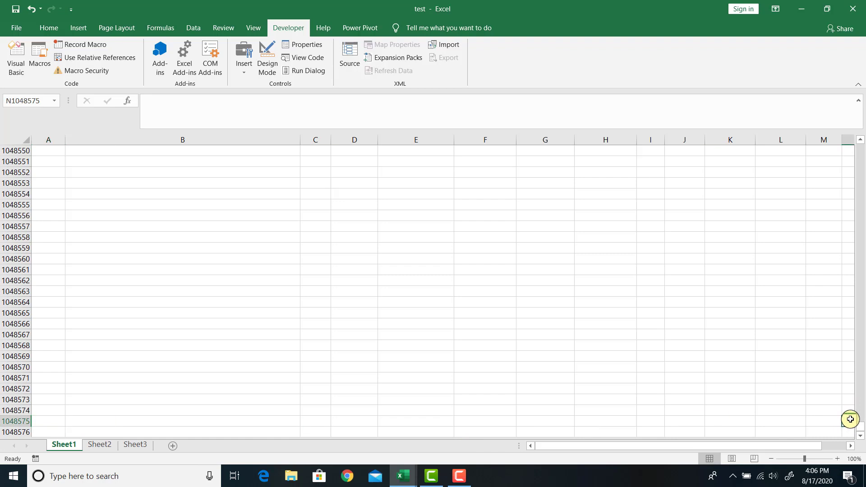
key("Left")
key("Left")
key("Left")
key("Left")
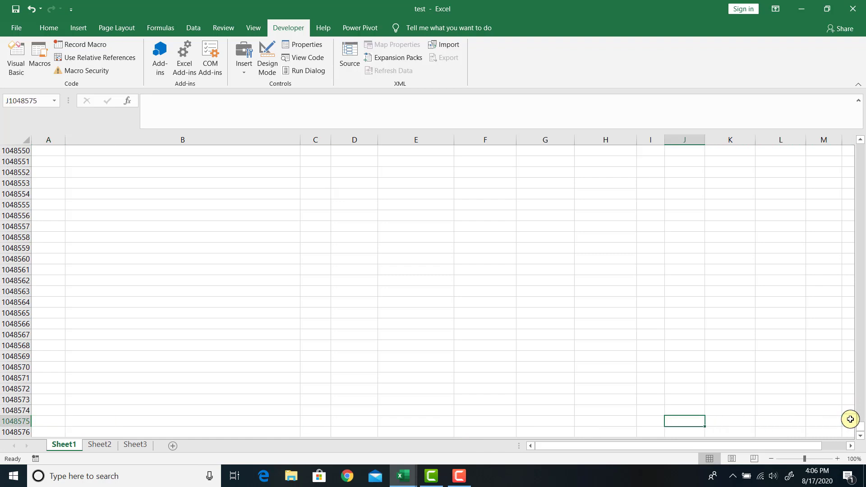
mouse_move(401, 476)
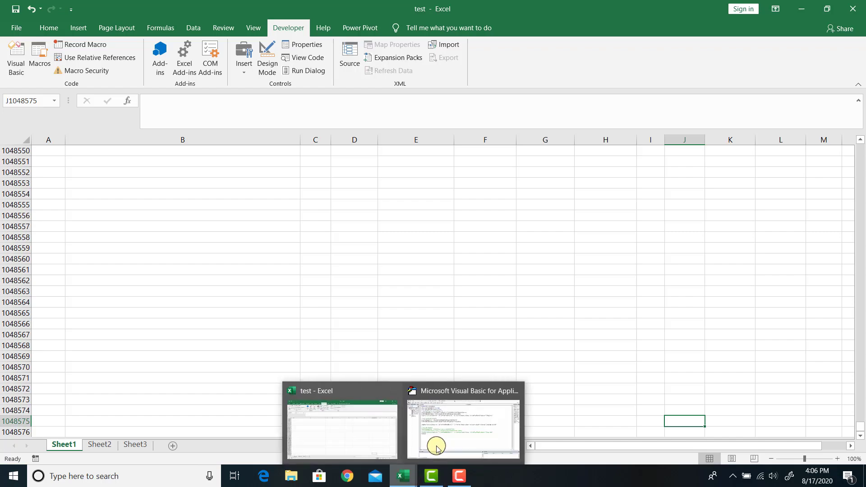
- Finish the last-row Find line with xlPrevious, False and .Row
left_click(435, 442)
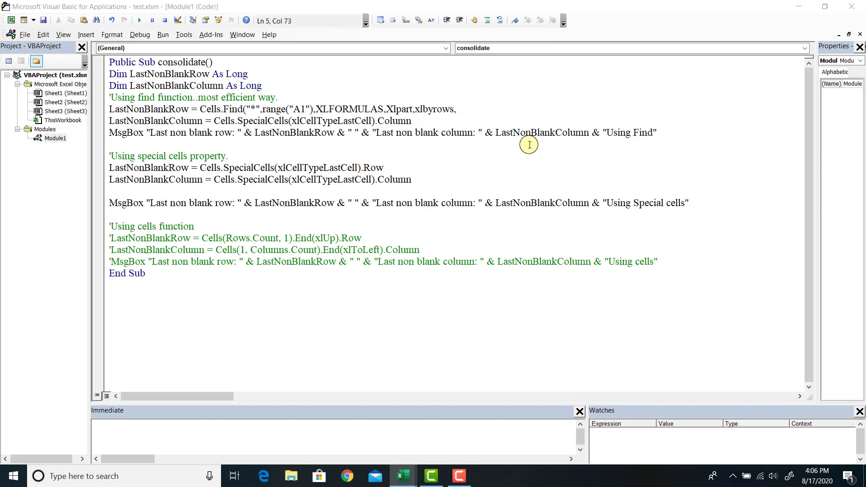
key("ctrl+shift+j")
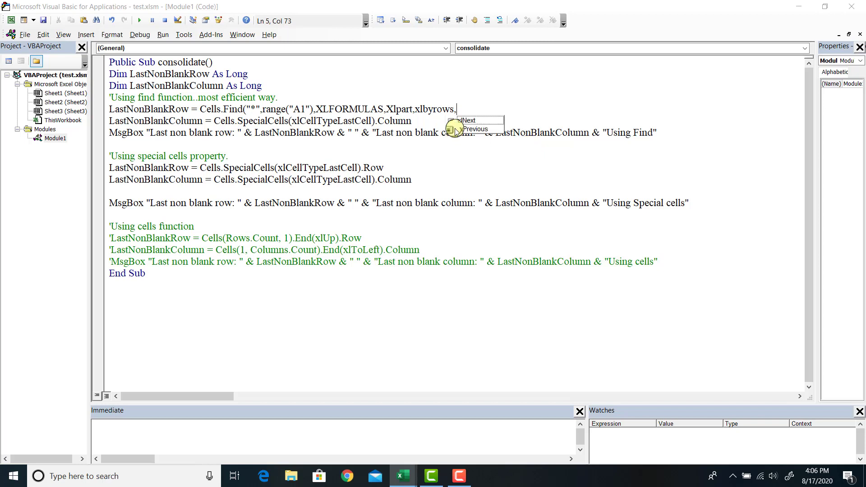
double_click(469, 129)
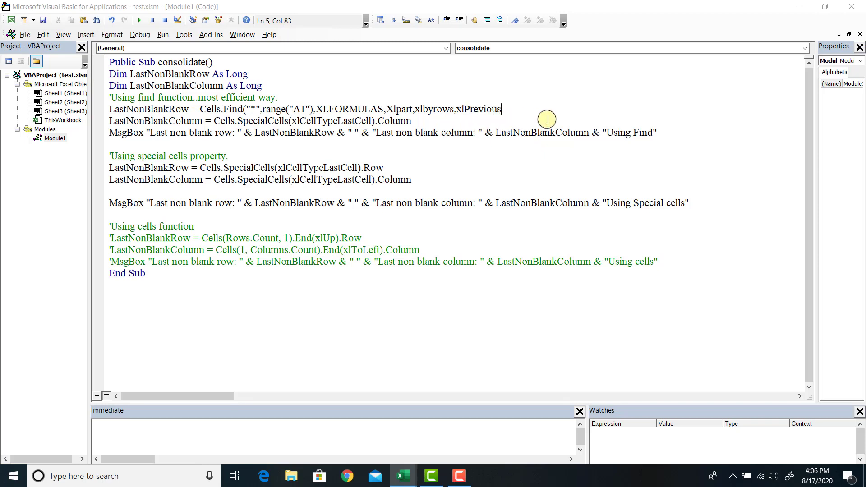
type(",false")
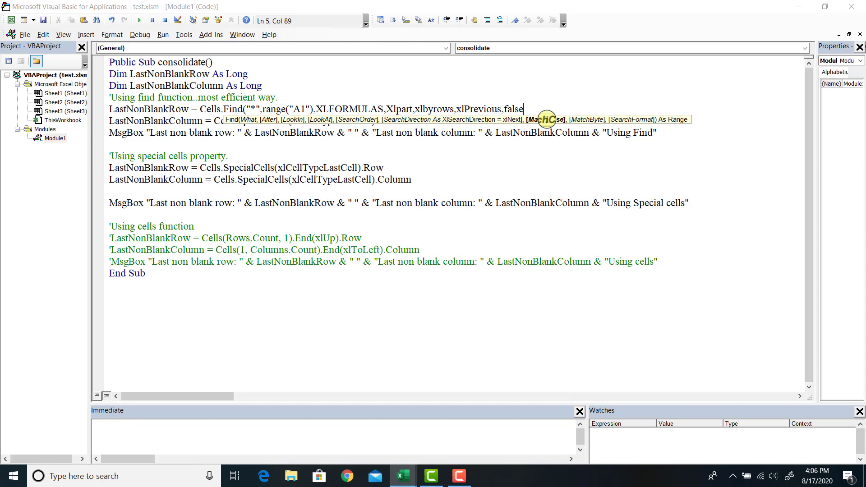
type(")")
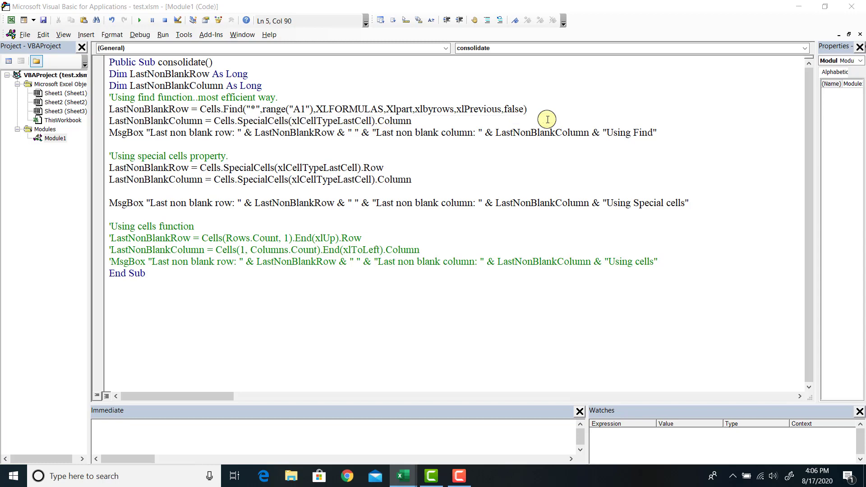
type(".")
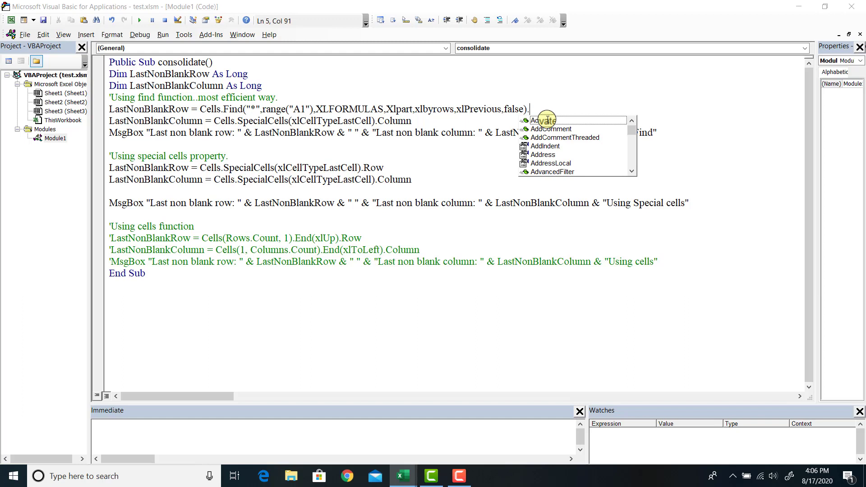
type("r")
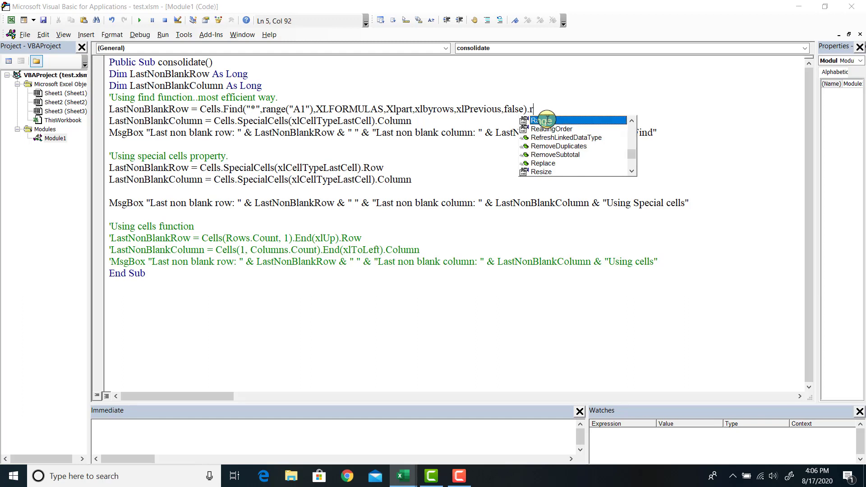
type("os")
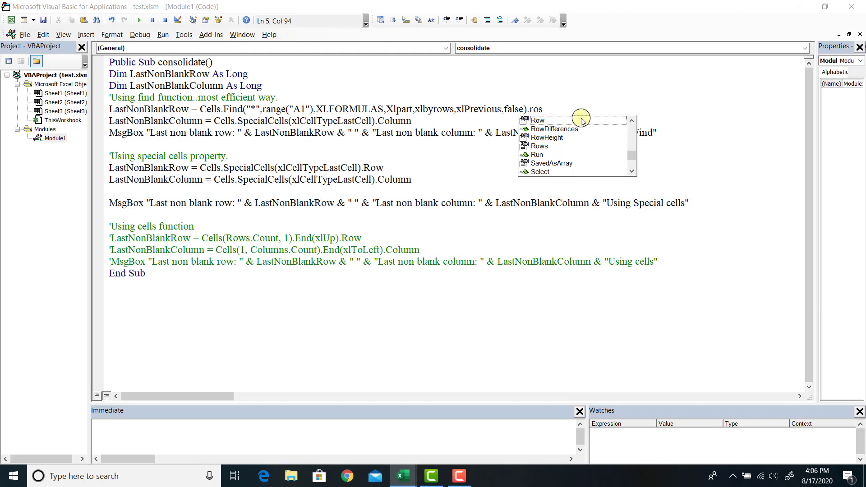
key("BackSpace")
type("w")
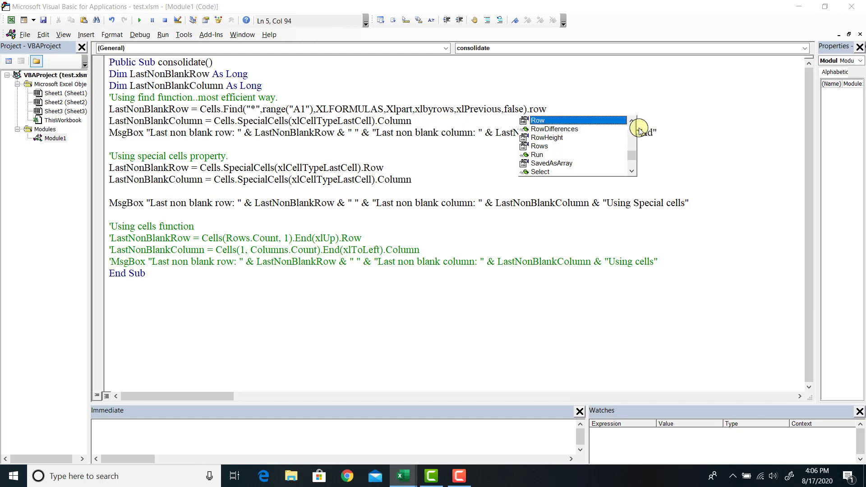
left_click(676, 132)
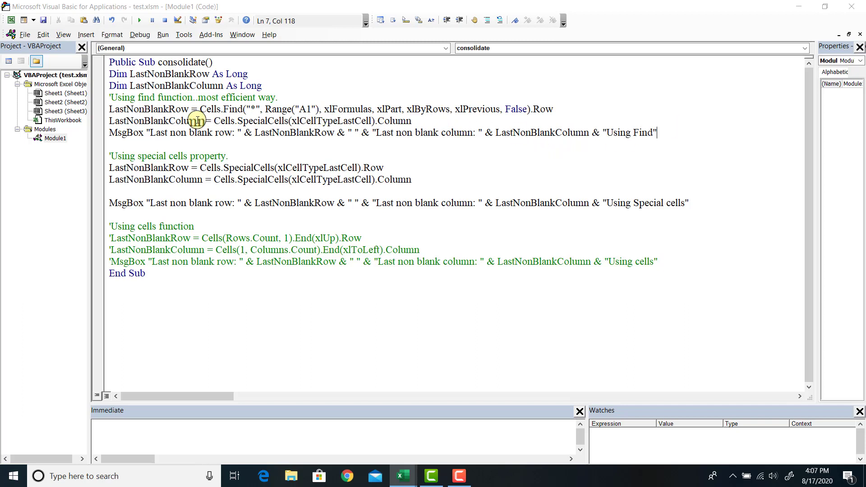
- Replace the column line with the Find expression using xlByColumns and .Column
left_click_drag(200, 109, 586, 113)
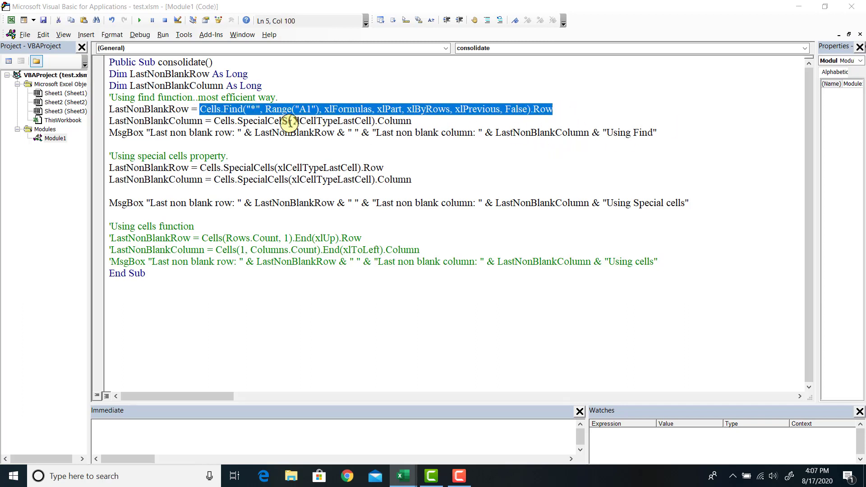
left_click_drag(216, 121, 421, 125)
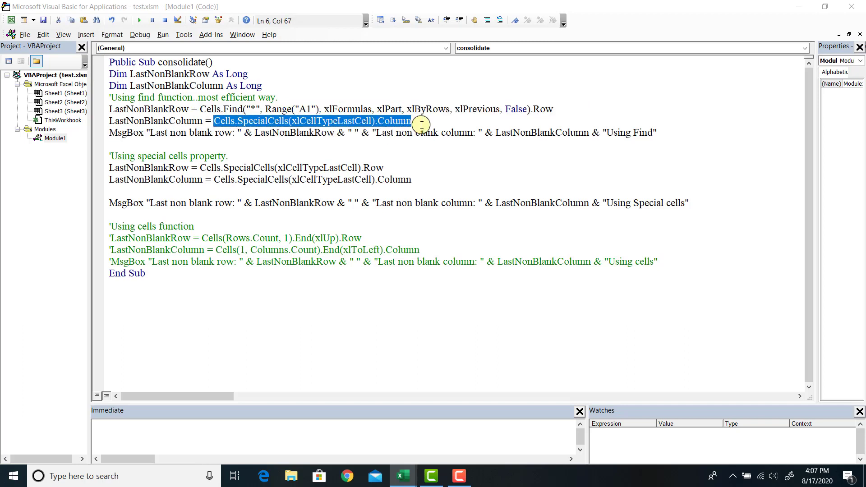
type("Cells.Find(\"*\", Range(\"A1\"), xlFormulas, xlPart, xlByRows, xlPrevious, False).Row")
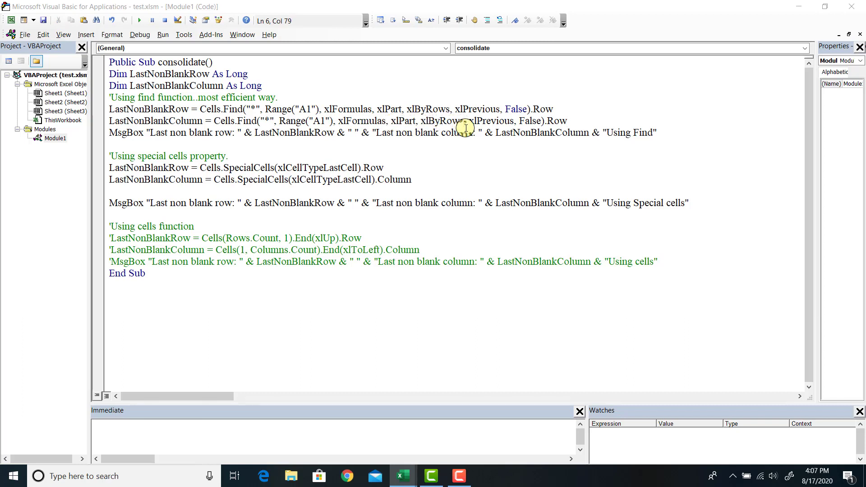
key("BackSpace")
key("BackSpace")
key("BackSpace")
key("BackSpace")
type("c")
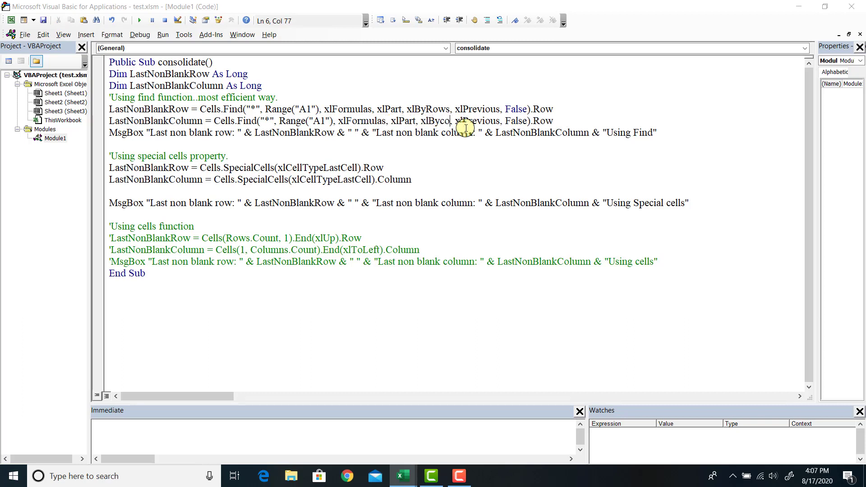
type("olumns")
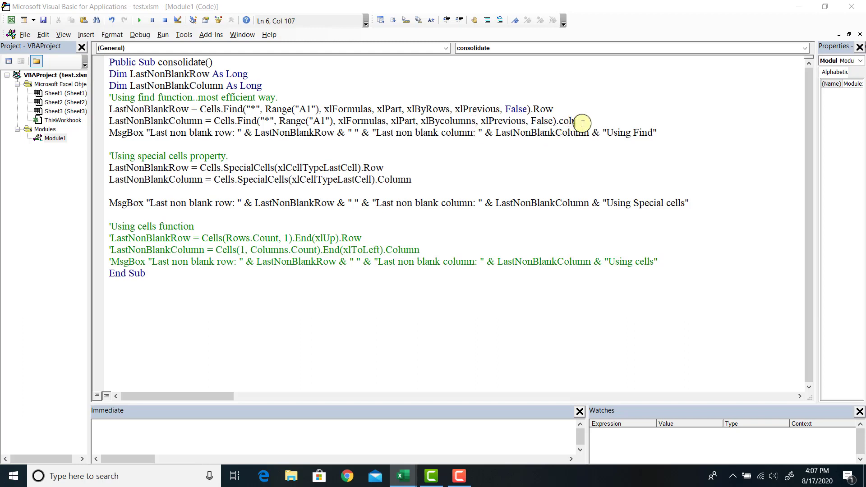
left_click(569, 148)
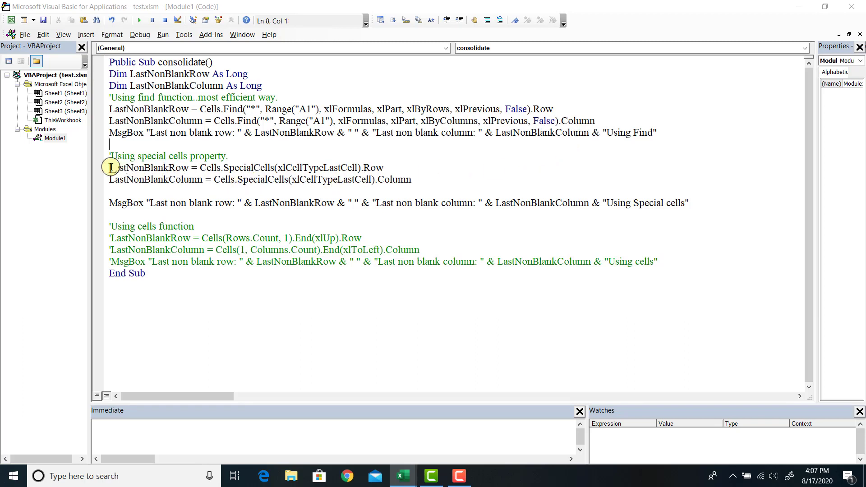
- Comment out the SpecialCells lines and shrink the editor to show the workbook
left_click_drag(104, 168, 108, 214)
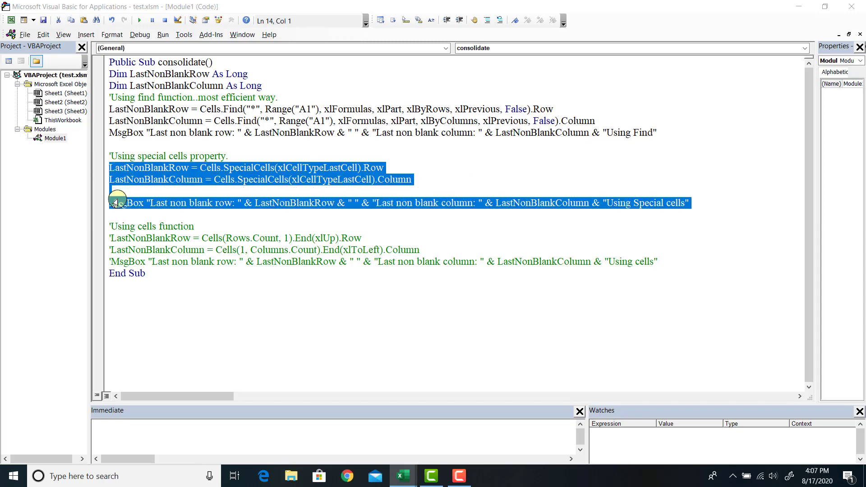
left_click(488, 22)
left_click(545, 158)
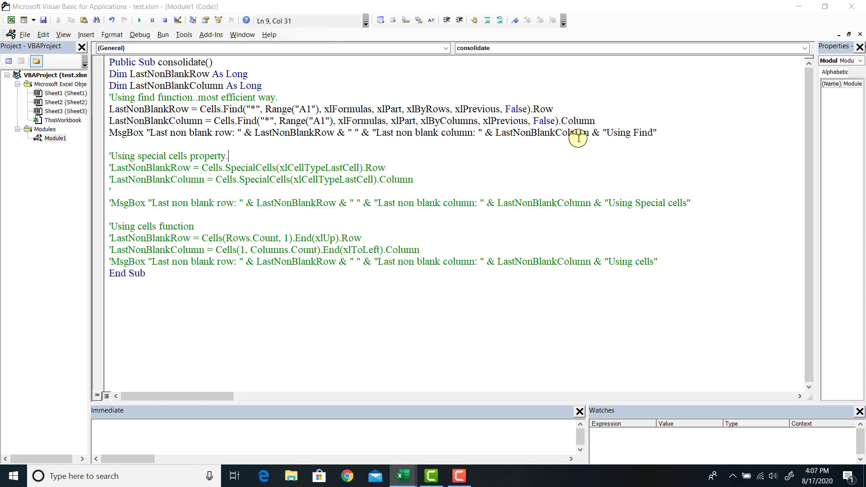
left_click(815, 11)
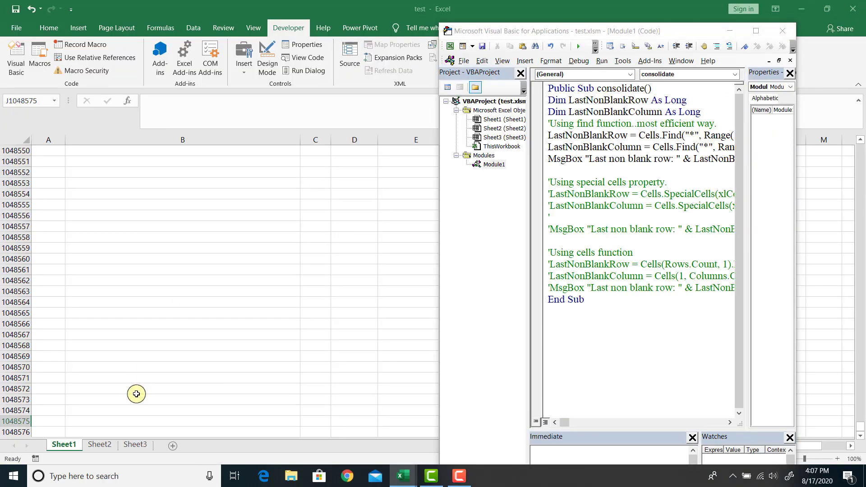
- Run the macro on Sheet1, which reports last row 12 and column 12
left_click(55, 227)
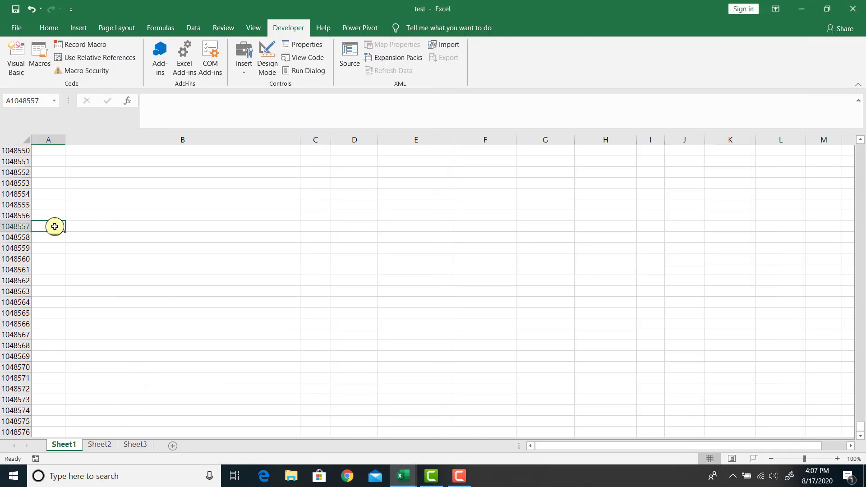
key("ctrl+shift+Up")
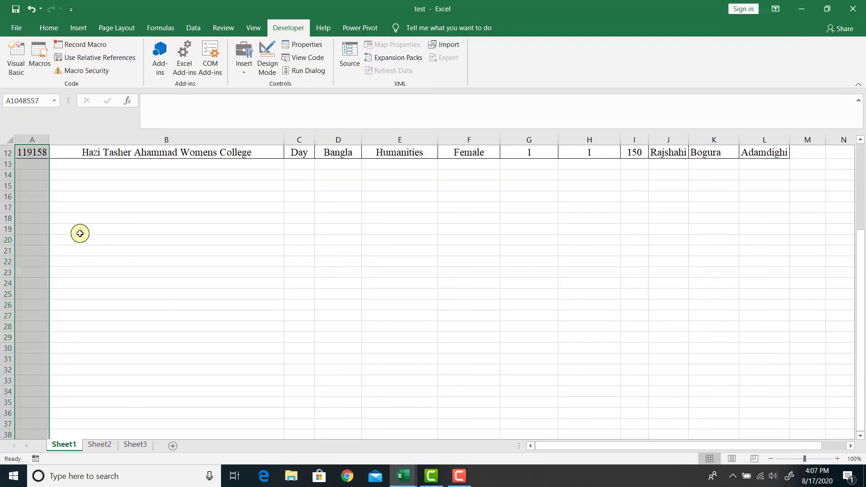
scroll(90, 244, "up", 4)
left_click(70, 326)
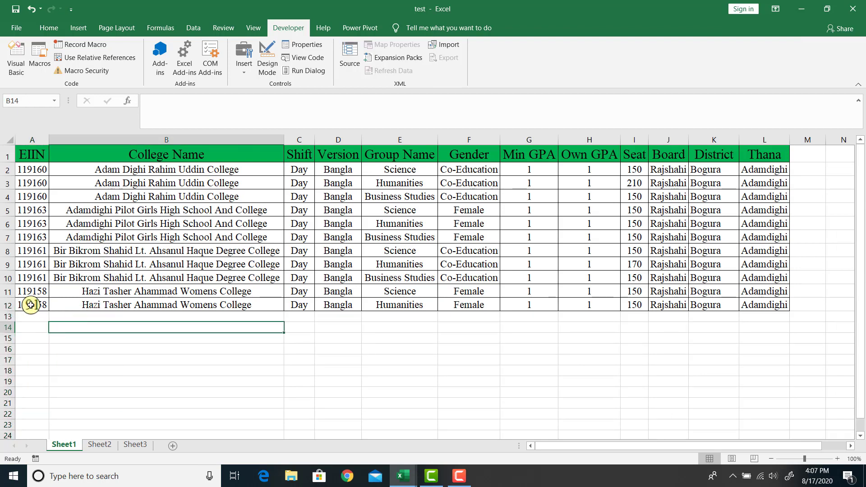
left_click(402, 476)
left_click(469, 426)
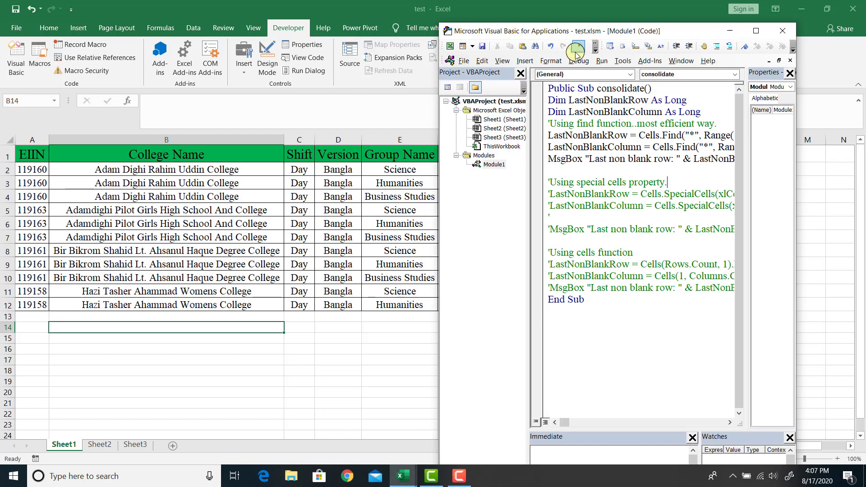
left_click(578, 46)
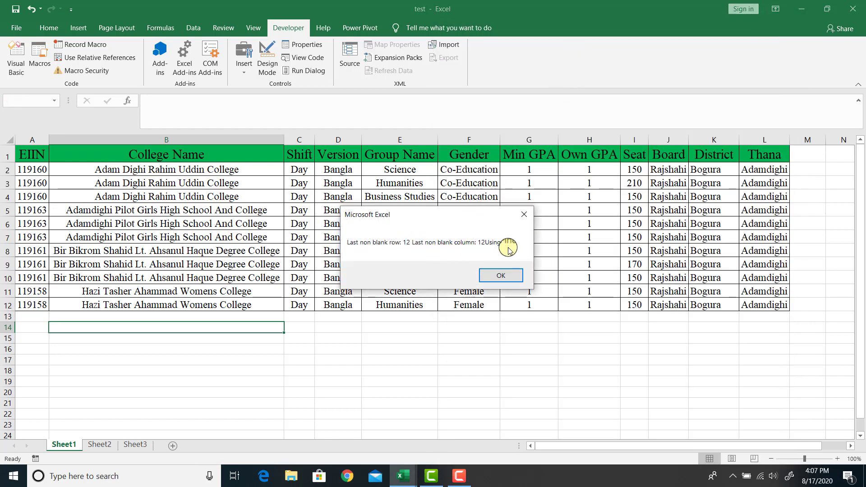
left_click(501, 275)
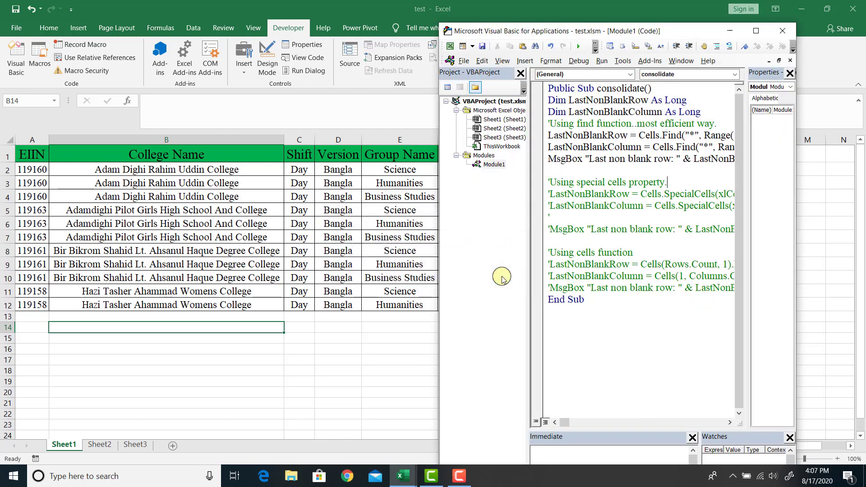
- Run the macro on Sheet2, which reports last row 17 and column 12
left_click(108, 448)
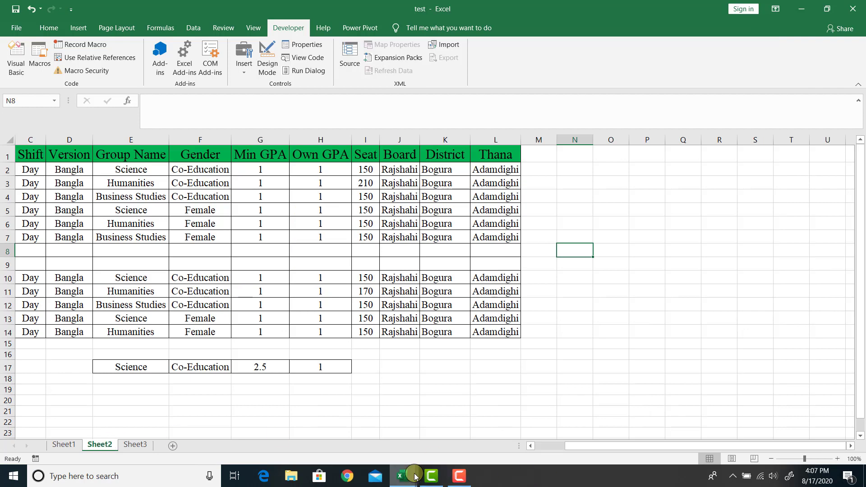
mouse_move(400, 475)
left_click(462, 424)
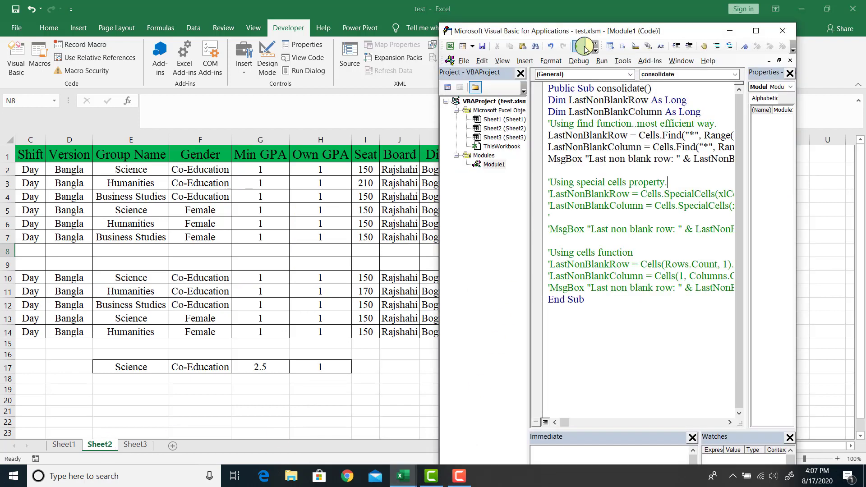
left_click(584, 46)
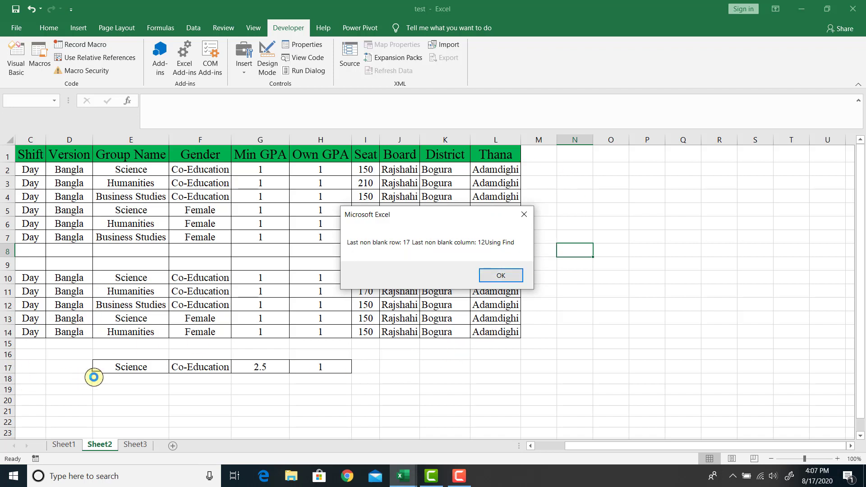
left_click(505, 276)
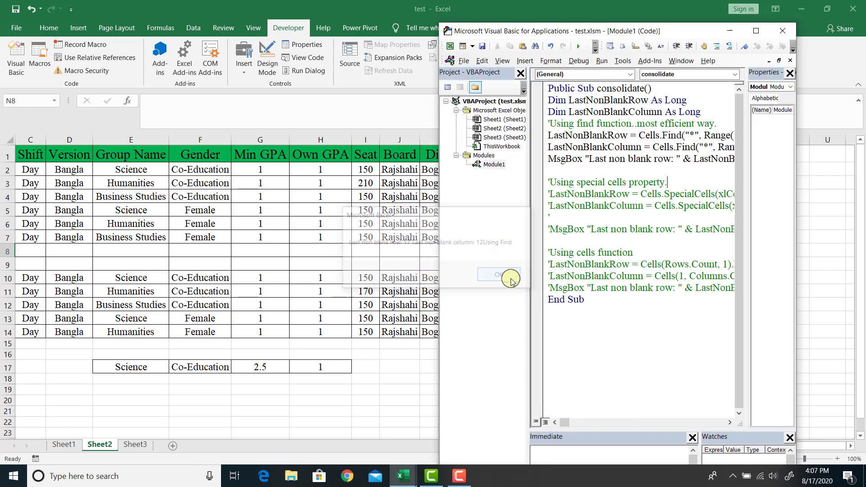
left_click(363, 288)
- Enter 'seat' in R8 on Sheet2 and rerun the macro to get column 18
left_click(705, 255)
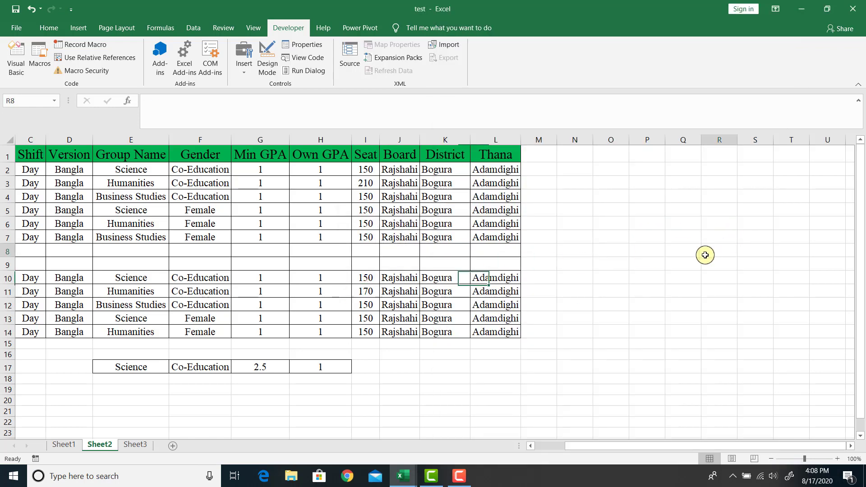
type("seat")
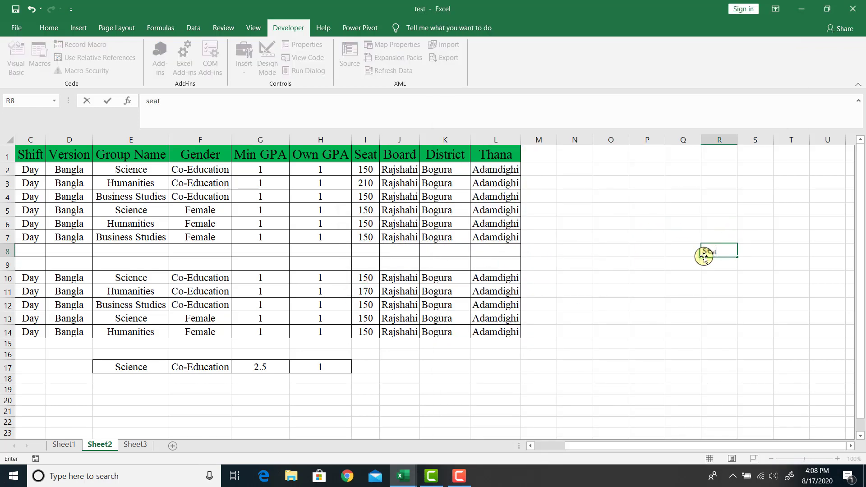
key("Return")
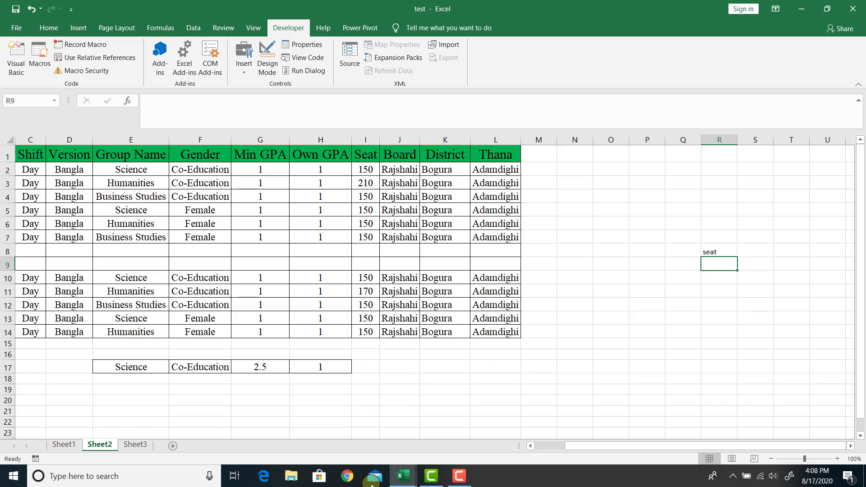
left_click(411, 469)
left_click(446, 433)
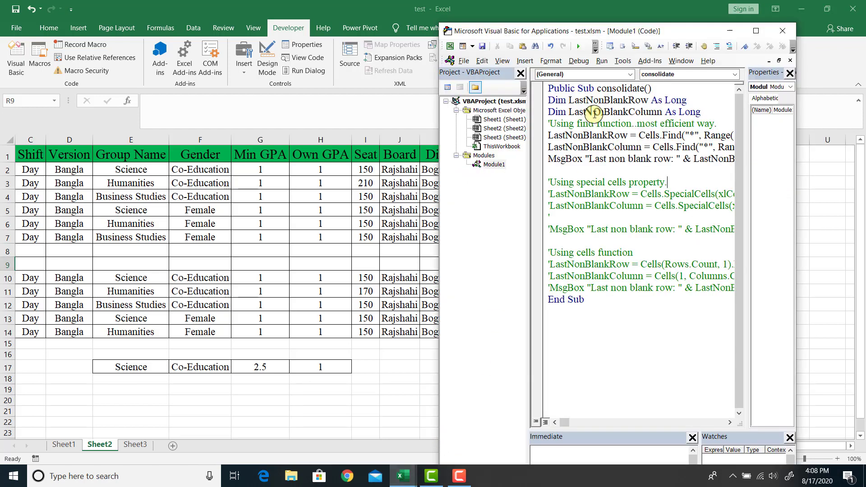
left_click(573, 46)
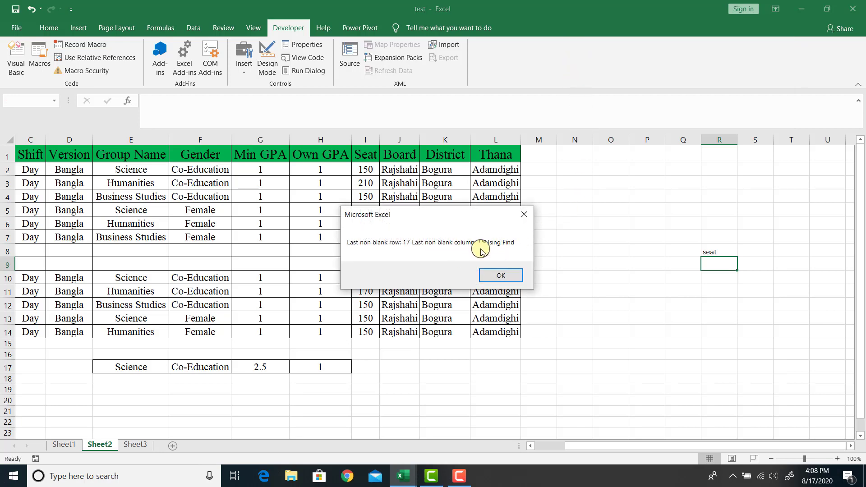
- Clear R8 on Sheet2 and rerun the macro, getting row 17, column 12
left_click(501, 280)
left_click(360, 364)
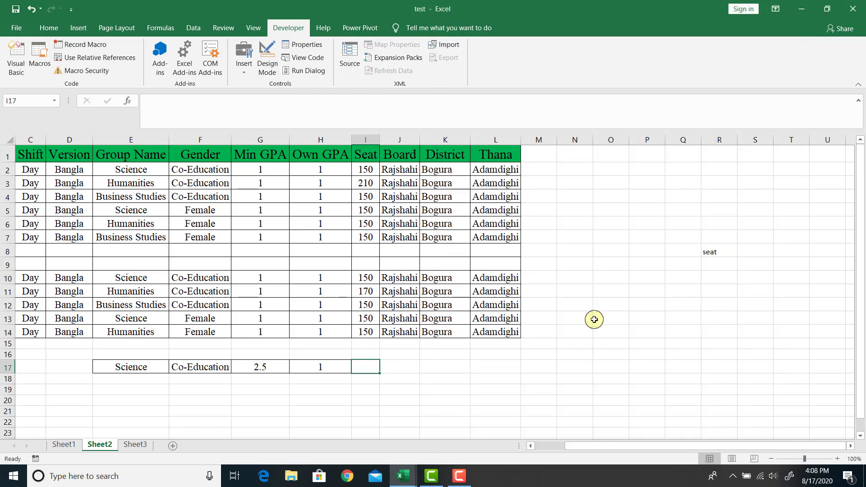
left_click(705, 255)
left_click(562, 306)
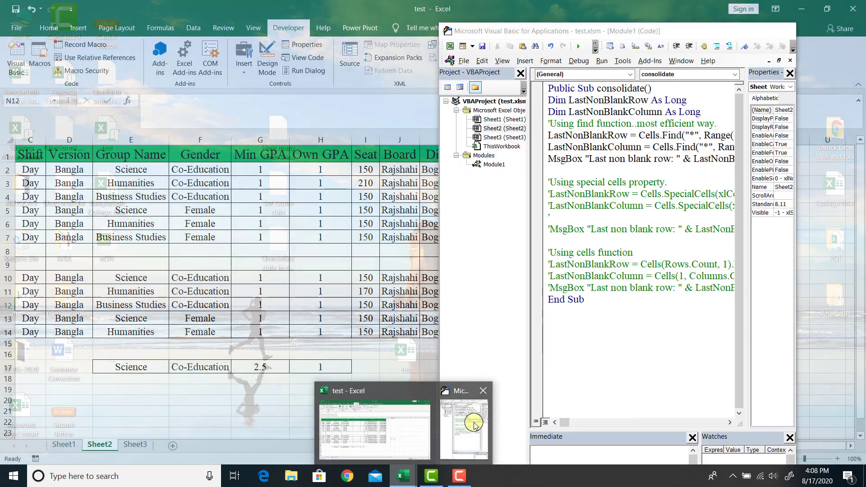
mouse_move(401, 476)
left_click(445, 415)
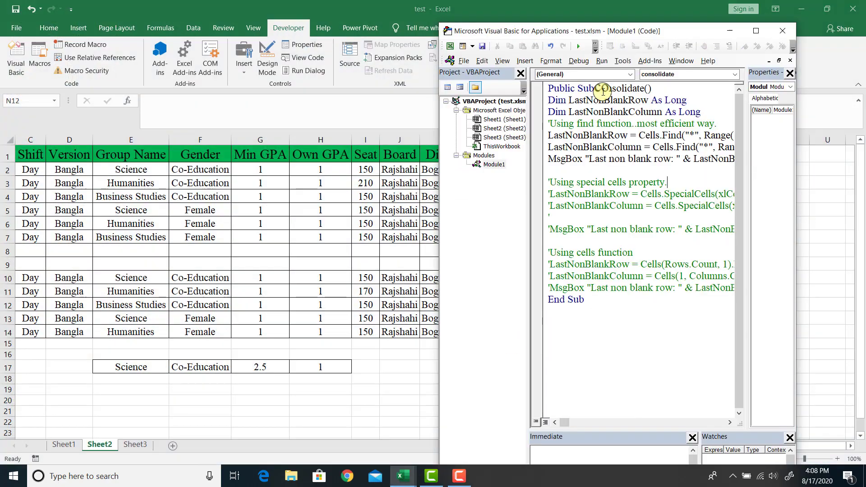
left_click(577, 47)
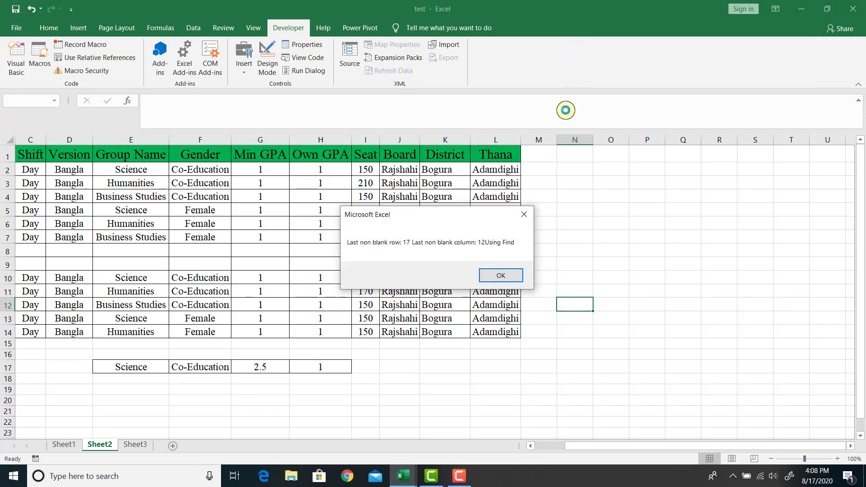
left_click(510, 276)
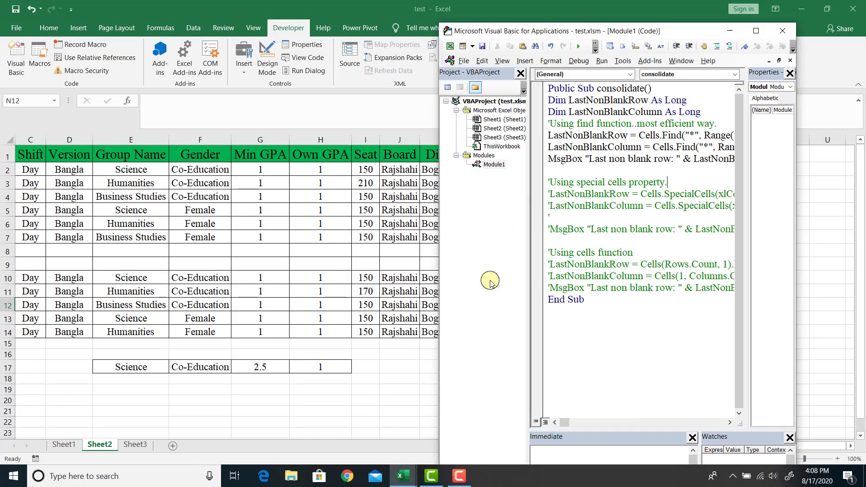
- Run the macro on Sheet3, which reports last row 14 and column 13
left_click(151, 456)
left_click(136, 445)
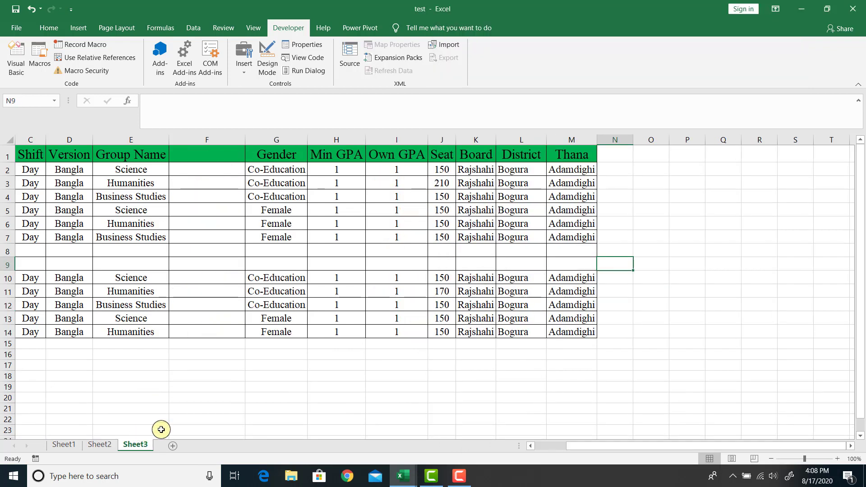
mouse_move(401, 476)
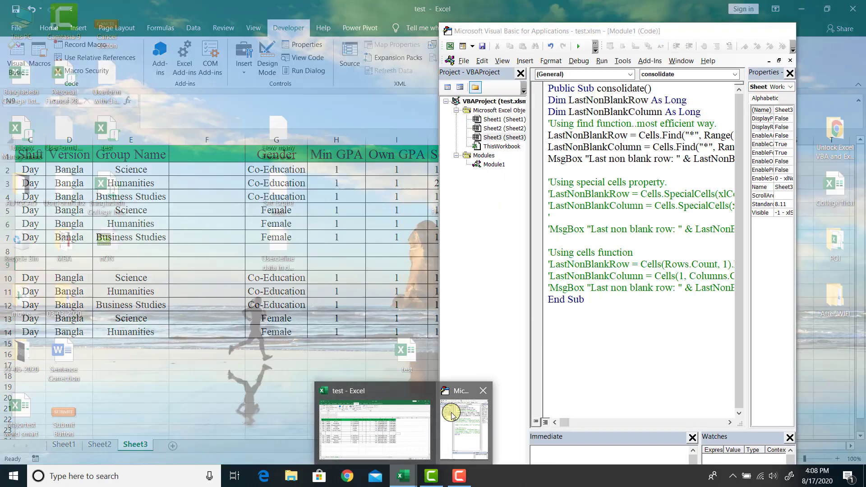
left_click(449, 426)
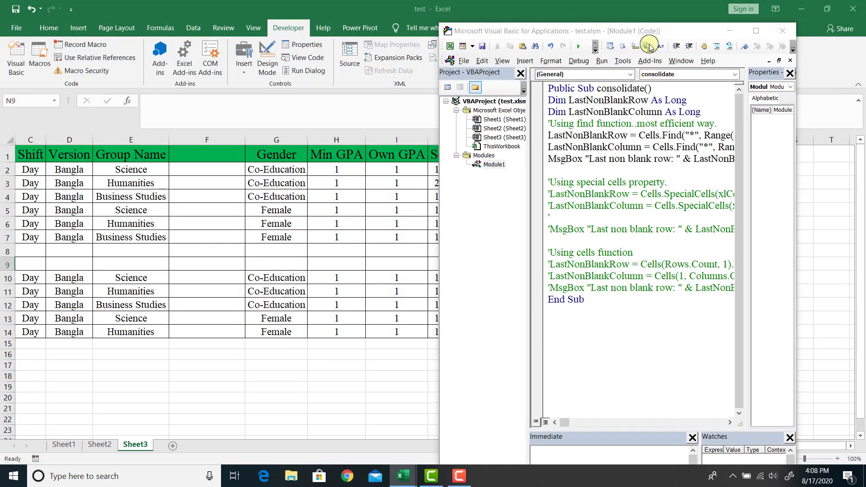
left_click(579, 50)
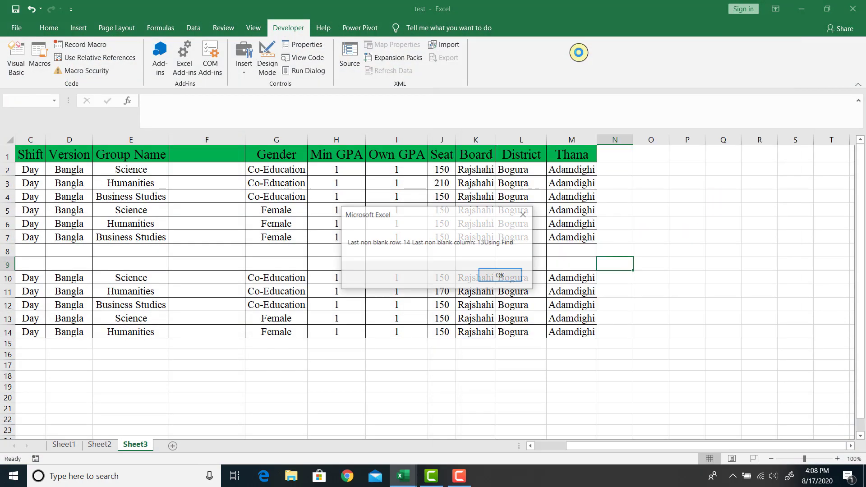
left_click(507, 276)
left_click(378, 378)
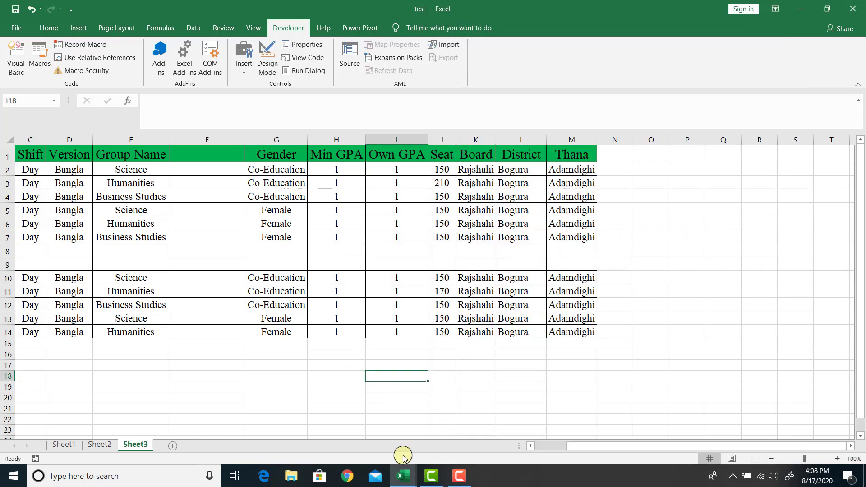
mouse_move(401, 475)
left_click(455, 429)
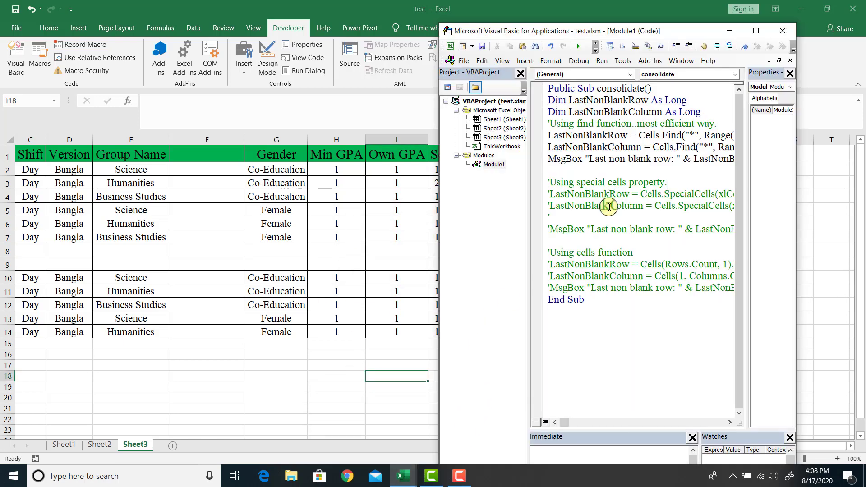
- Uncomment the special cells block and the three cells-function lines
left_click(752, 35)
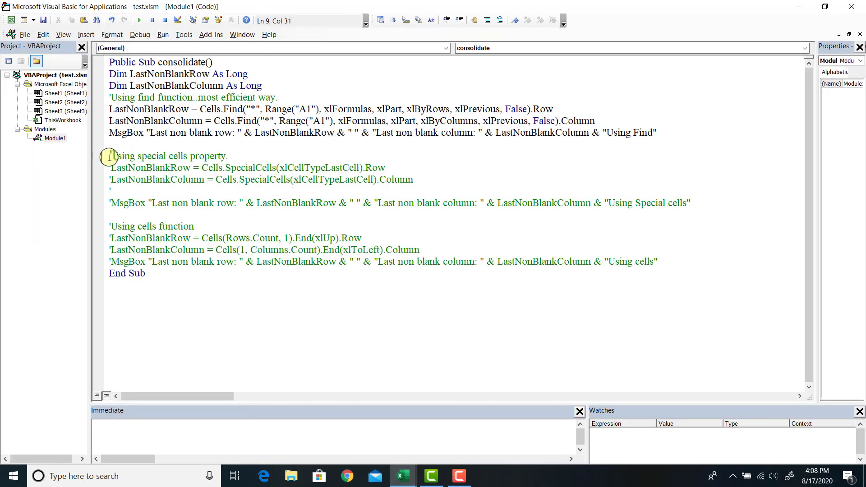
mouse_move(109, 155)
left_mouse_down()
mouse_move(110, 175)
mouse_move(577, 211)
left_mouse_up()
left_click(203, 215)
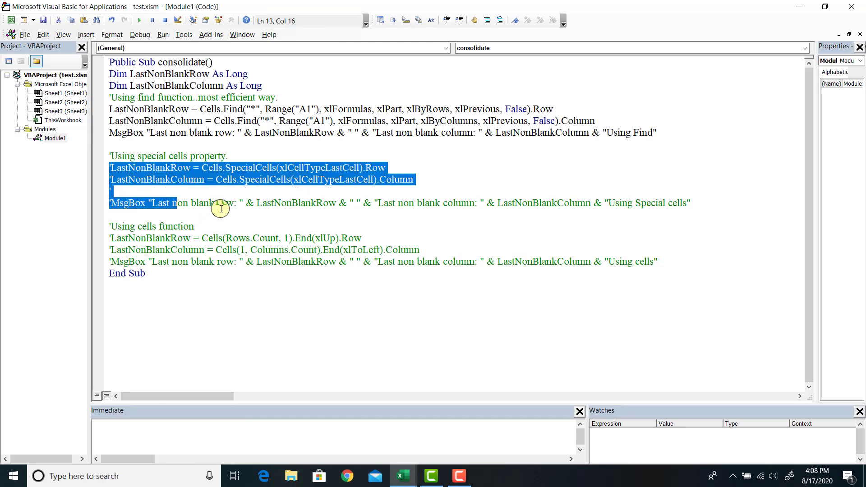
left_click(500, 21)
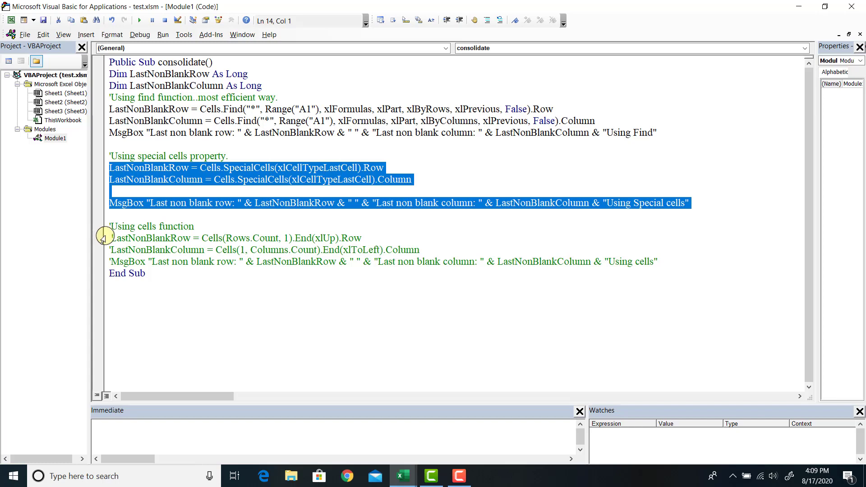
left_click_drag(103, 238, 118, 261)
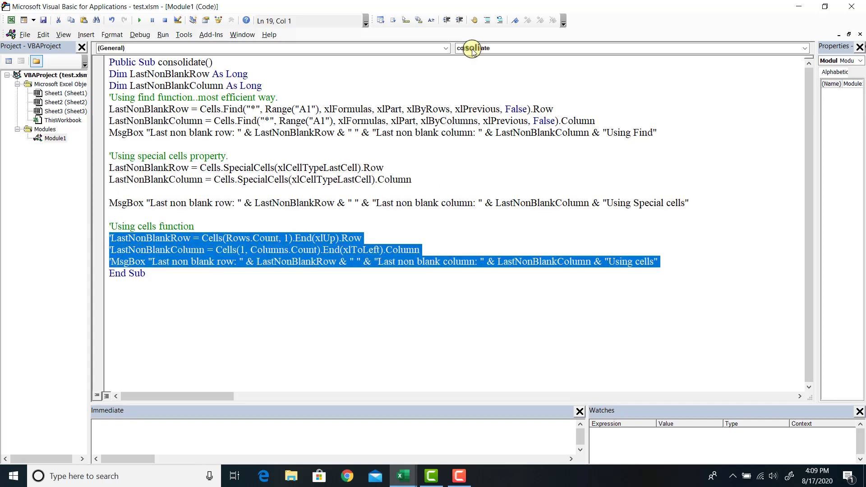
left_click(502, 20)
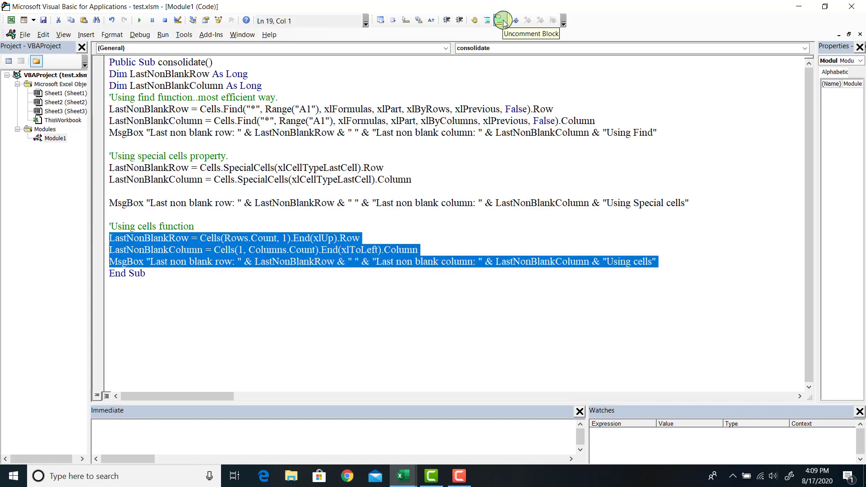
left_click(504, 213)
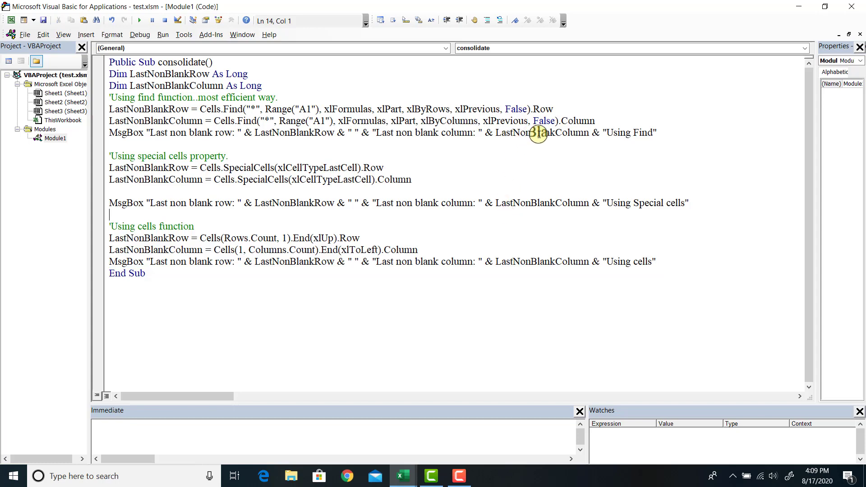
- Add a leading space to the Using Find, Special cells and cells labels, then window the editor
left_click(606, 131)
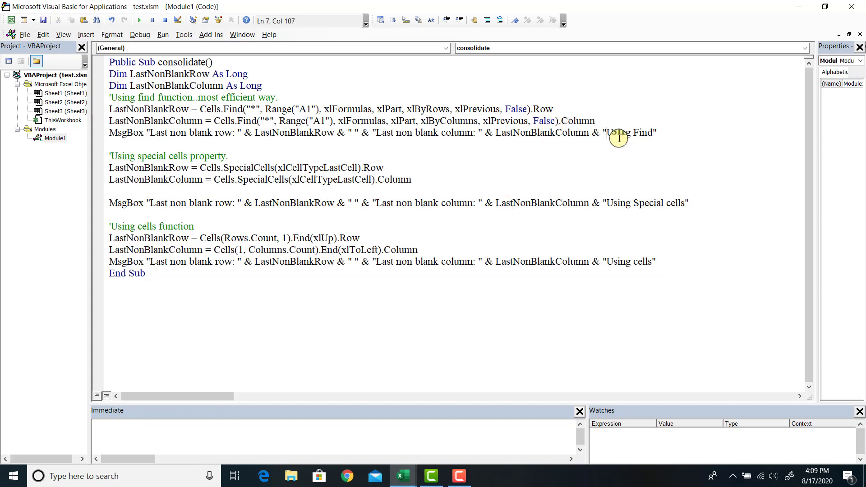
left_click(606, 202)
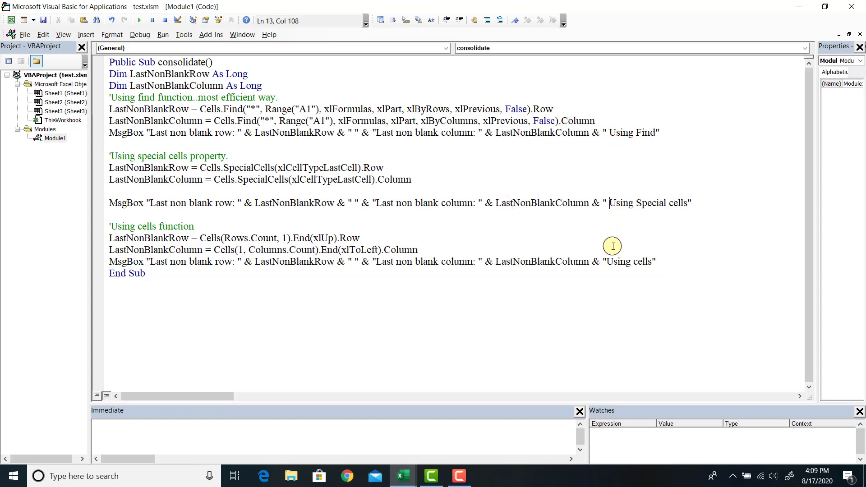
left_click(606, 262)
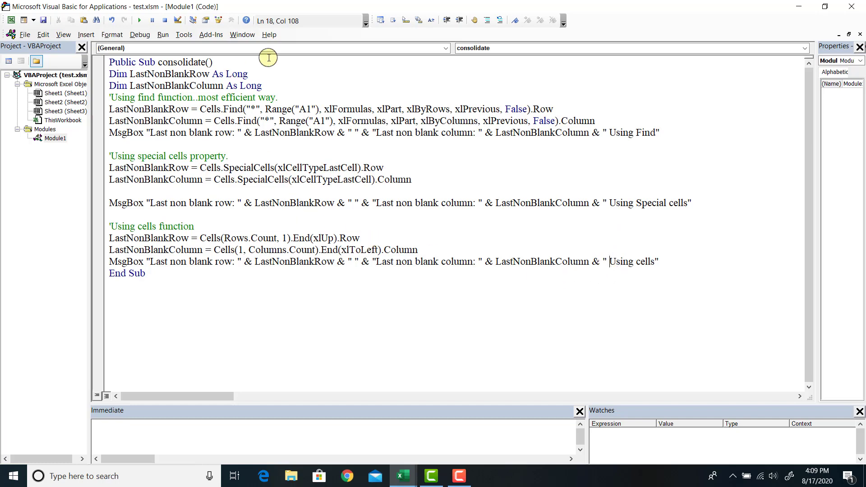
left_click(824, 6)
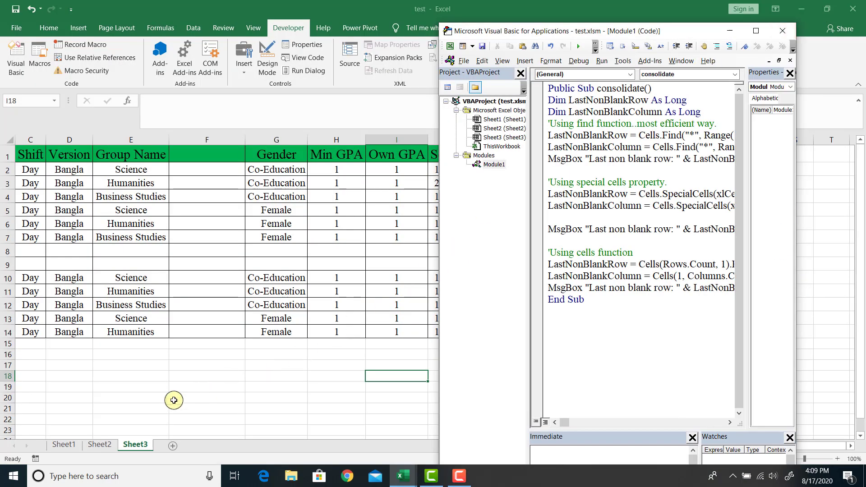
- Run the macro on Sheet1, getting row 12, column 12 from all three methods, then show Sheet2
left_click(66, 444)
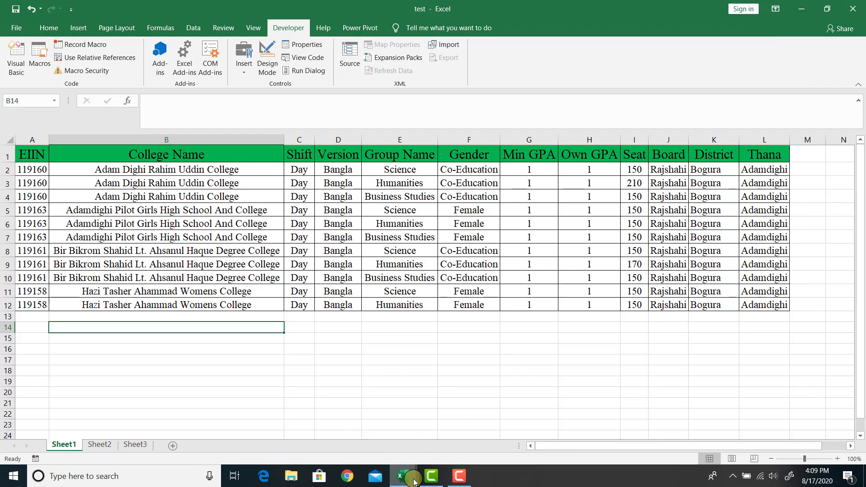
mouse_move(401, 476)
left_click(478, 439)
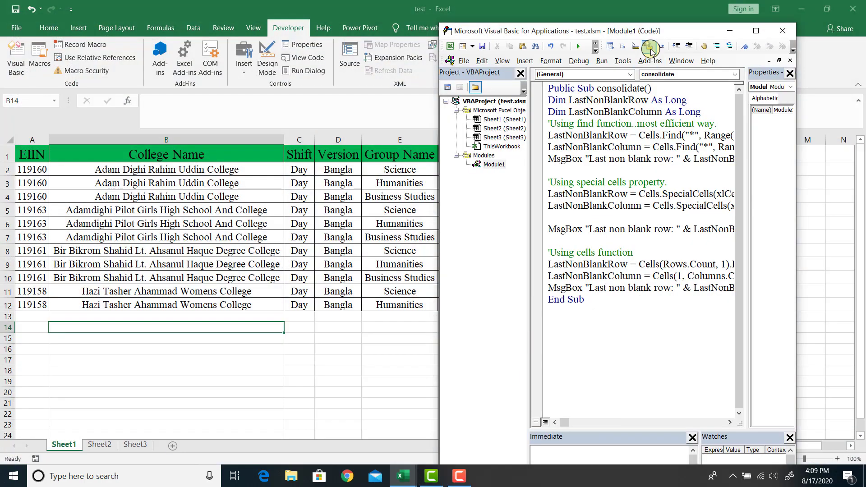
left_click(582, 48)
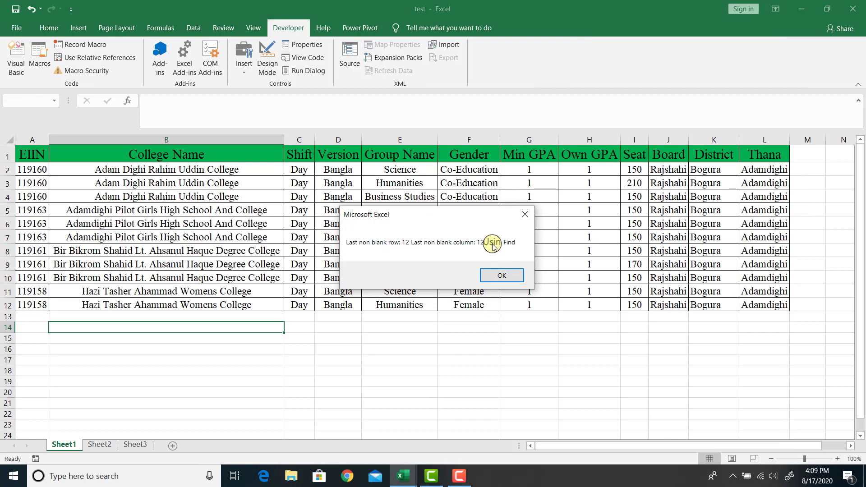
left_click(497, 275)
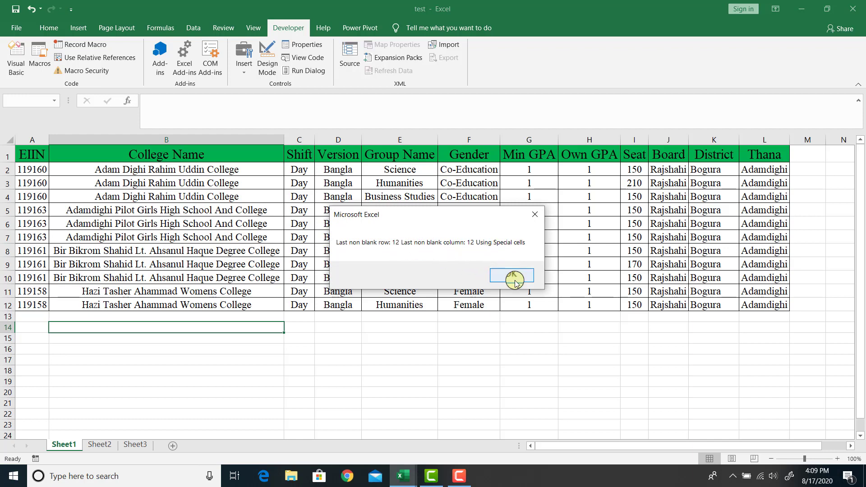
left_click(515, 278)
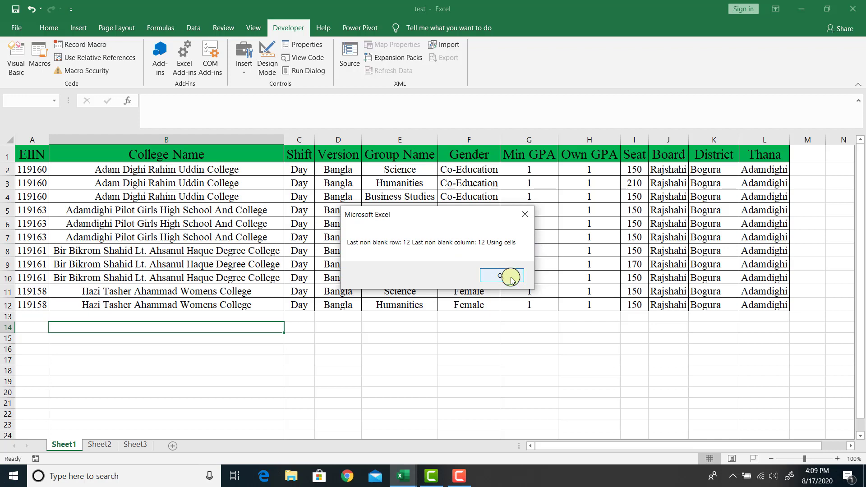
left_click(511, 276)
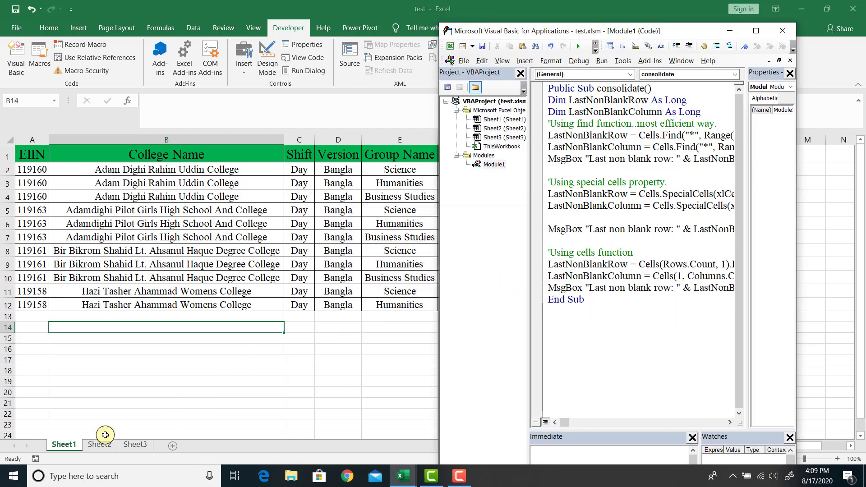
left_click(105, 445)
left_click(105, 445)
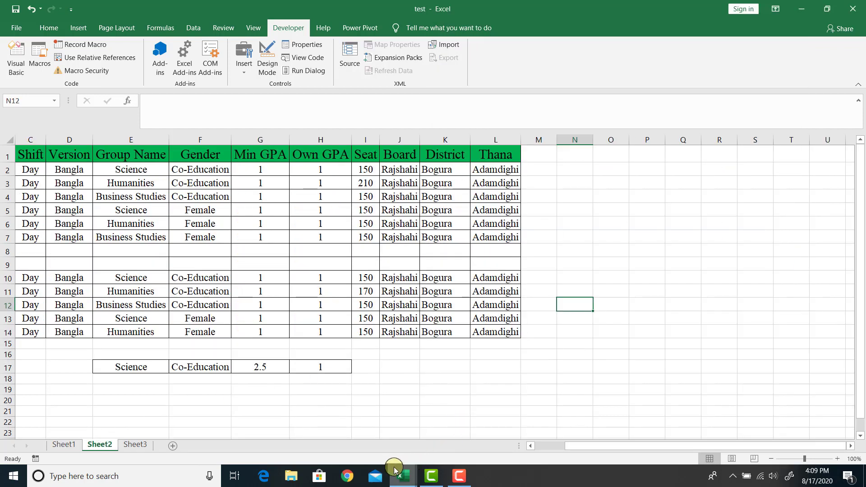
- Run the macro on Sheet2: Find 17/12, Special cells 17/18, cells 14/12
mouse_move(400, 476)
left_click(467, 442)
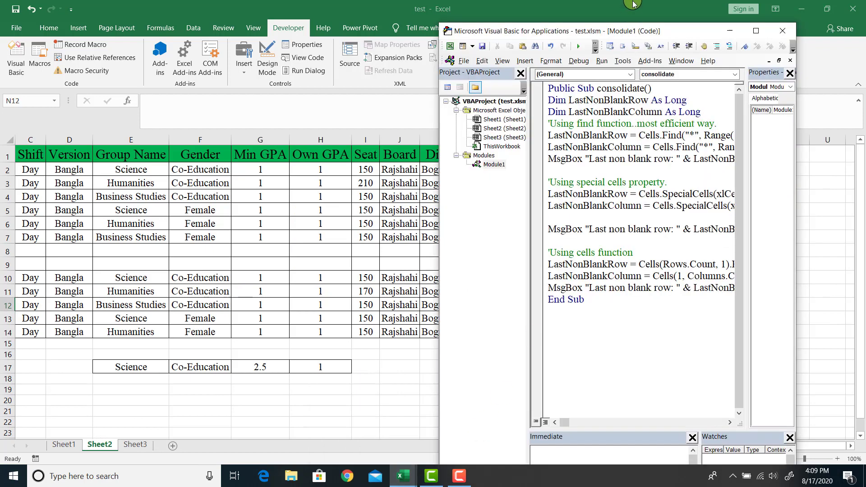
left_click(582, 47)
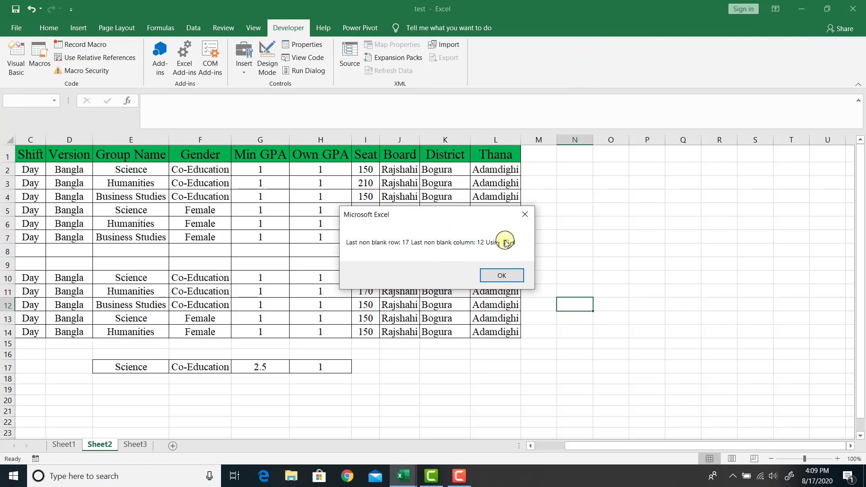
left_click(500, 276)
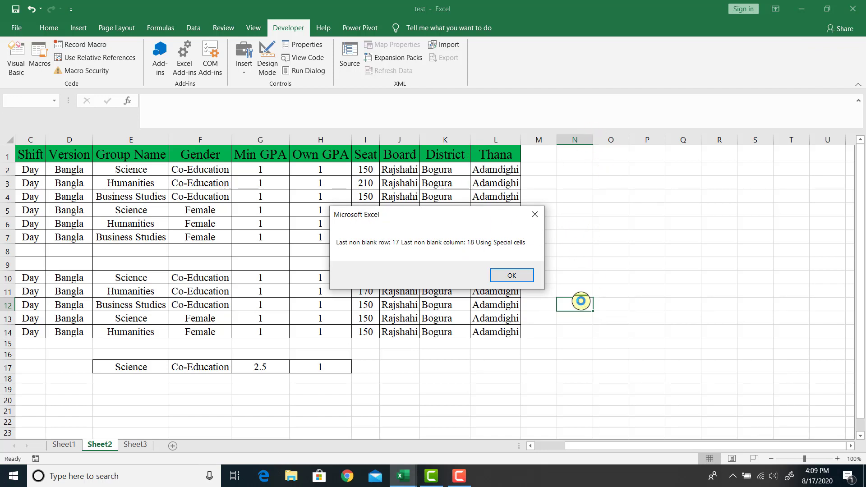
left_click(527, 272)
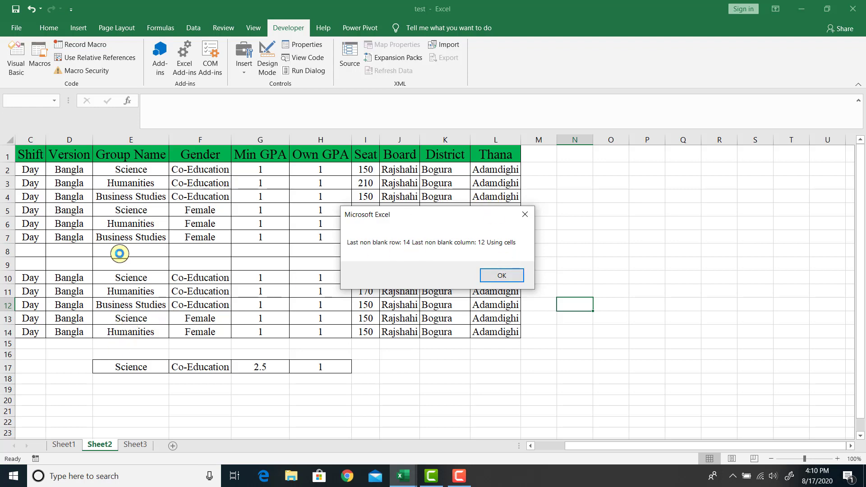
left_click(517, 274)
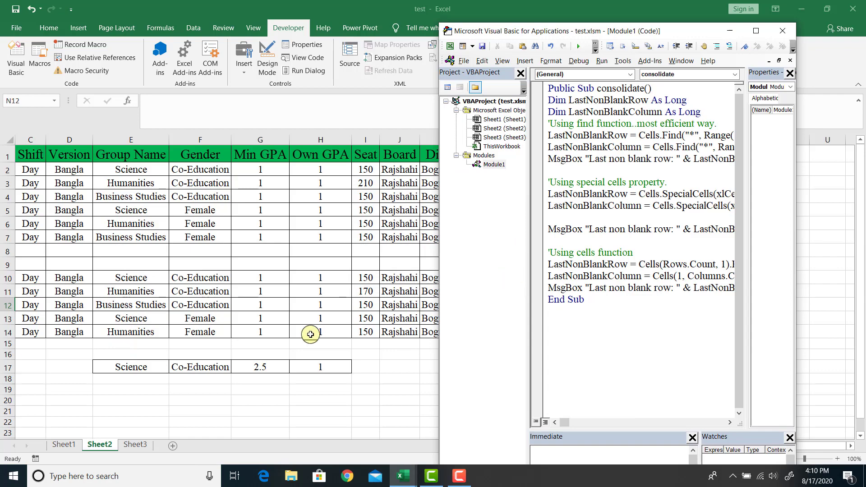
- Run the macro on Sheet3: Find 14/13, Special cells 14/17, cells 14/13
left_click(135, 444)
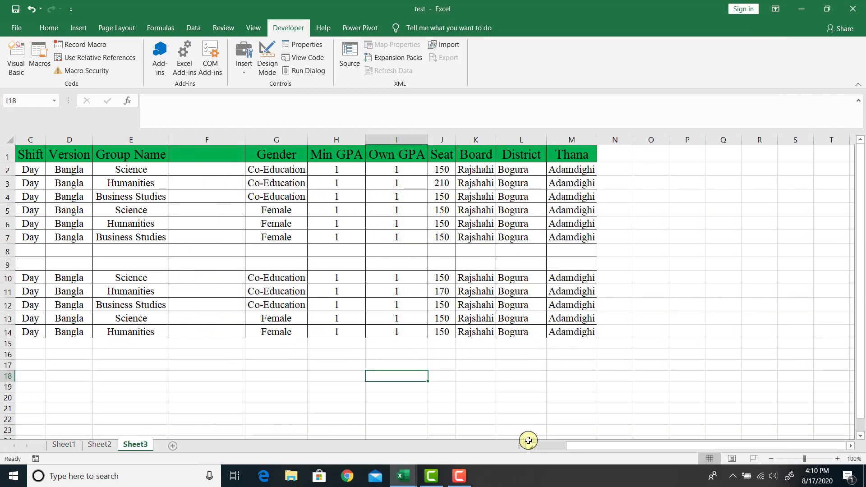
mouse_move(458, 475)
left_click(464, 424)
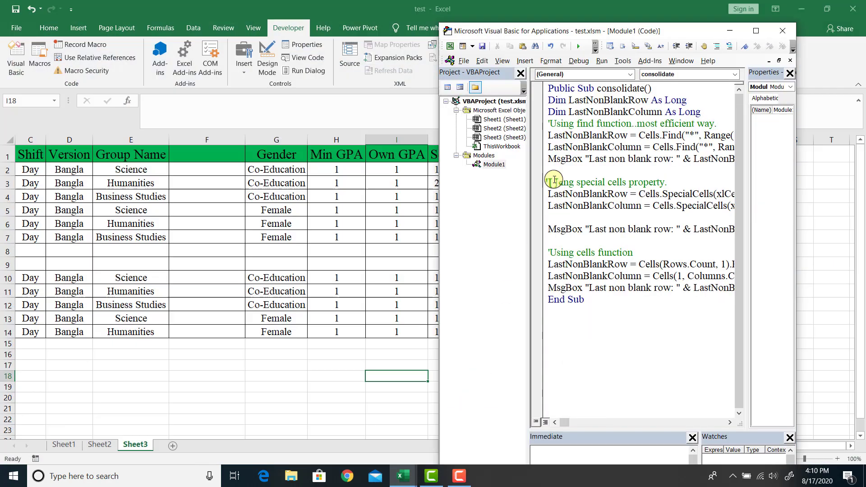
left_click(578, 46)
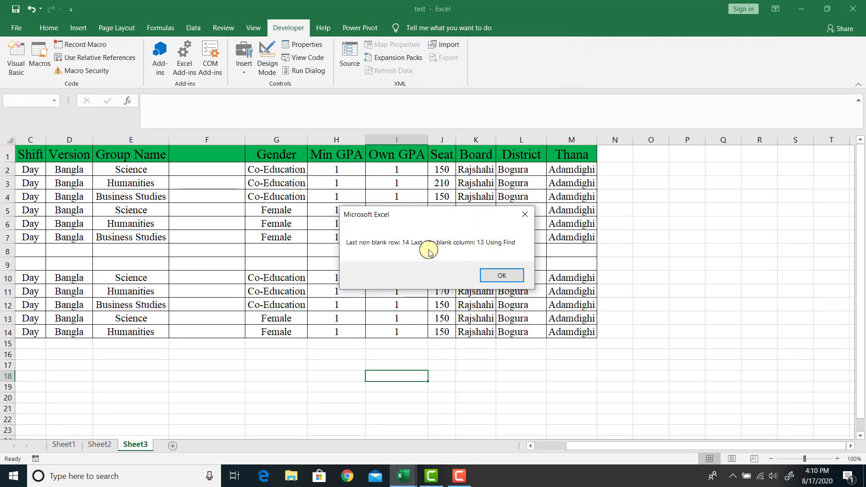
left_click(501, 274)
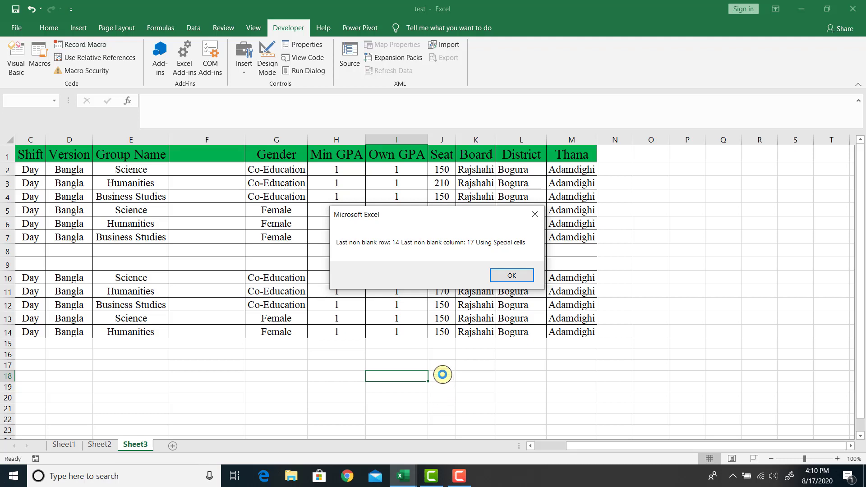
left_click(521, 276)
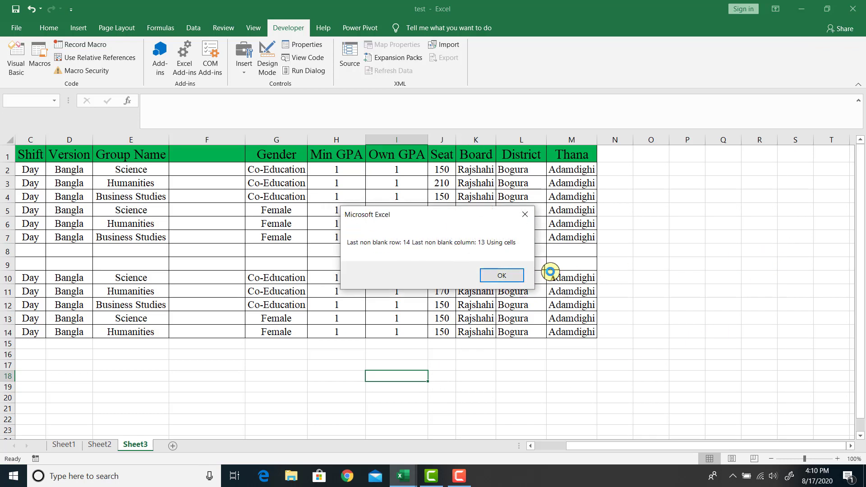
left_click(517, 276)
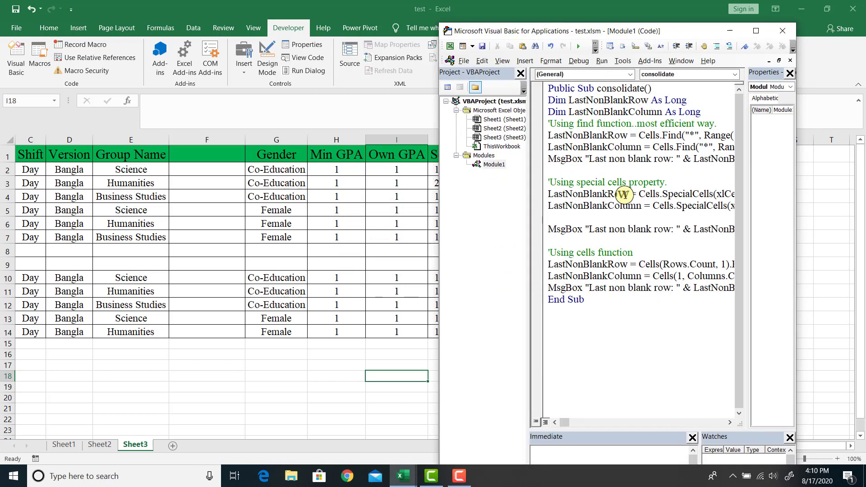